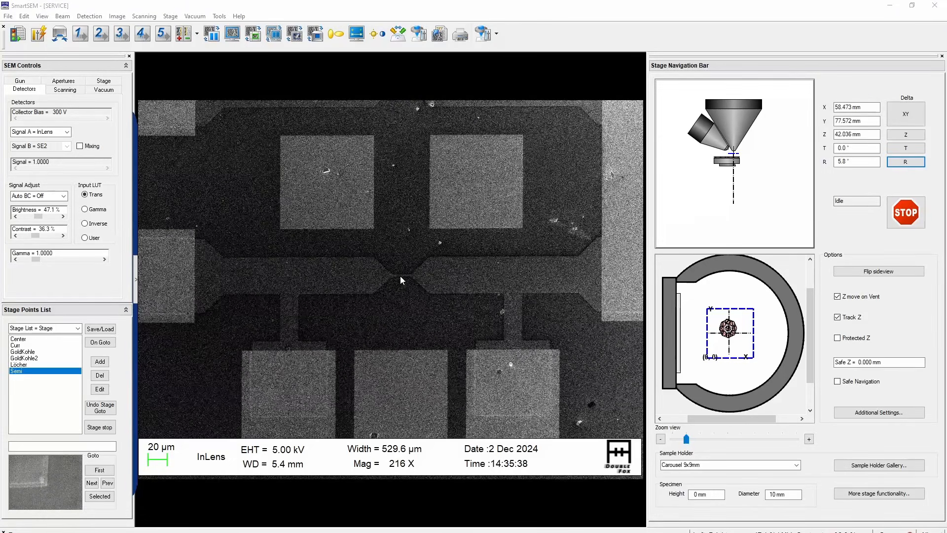
# Centre the narrow bridge of the semiconductor structure in the SEM image and show the crosshairs overlay
pyautogui.scroll(5, 401, 280)
pyautogui.scroll(1, 403, 274)
pyautogui.scroll(-2, 413, 262)
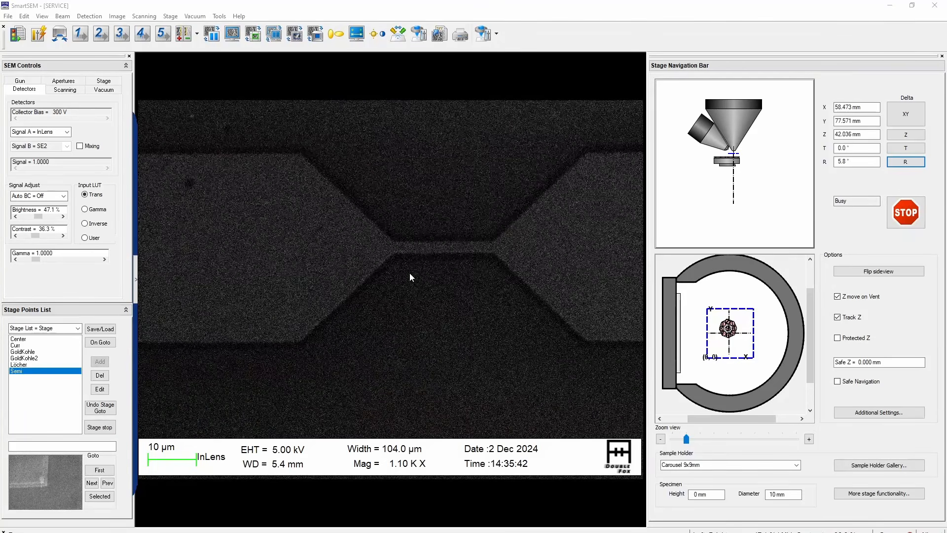
pyautogui.click(40, 19)
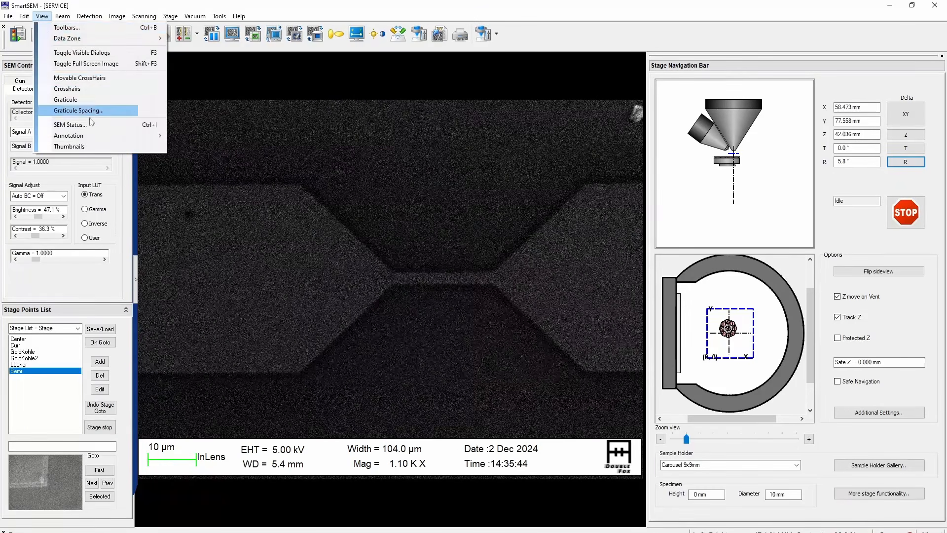
pyautogui.click(59, 90)
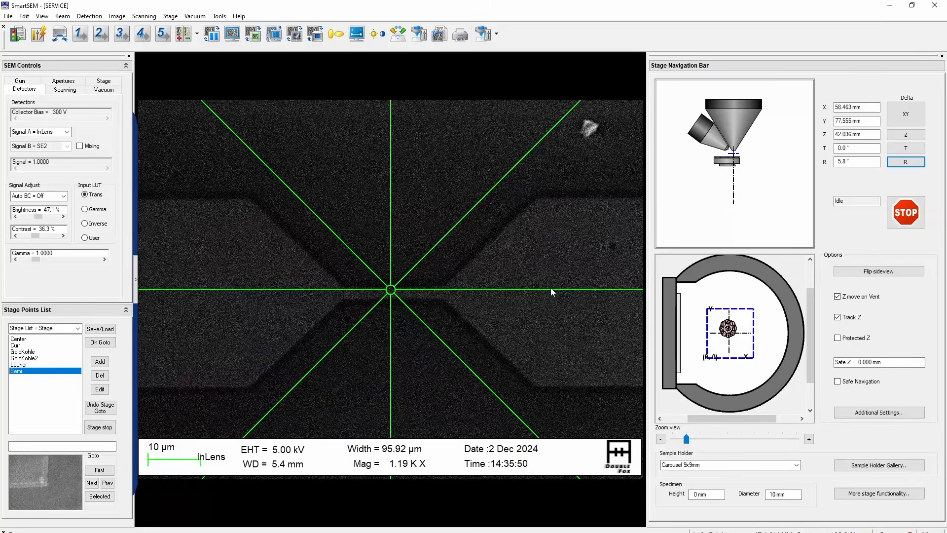
# Inspect the narrow bridge at higher magnification and move the stage to the matching structure on another die
pyautogui.scroll(10, 550, 288)
pyautogui.scroll(-4, 551, 288)
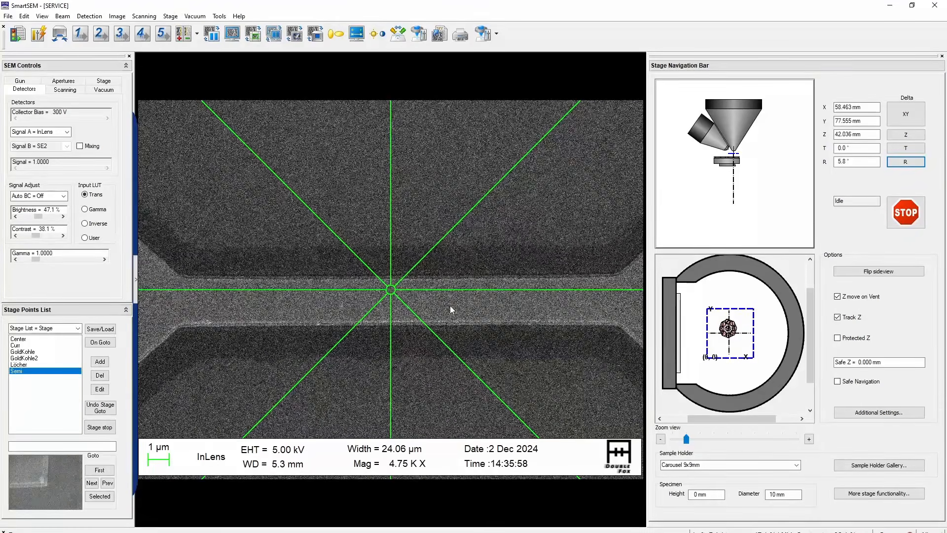
pyautogui.scroll(-10, 450, 306)
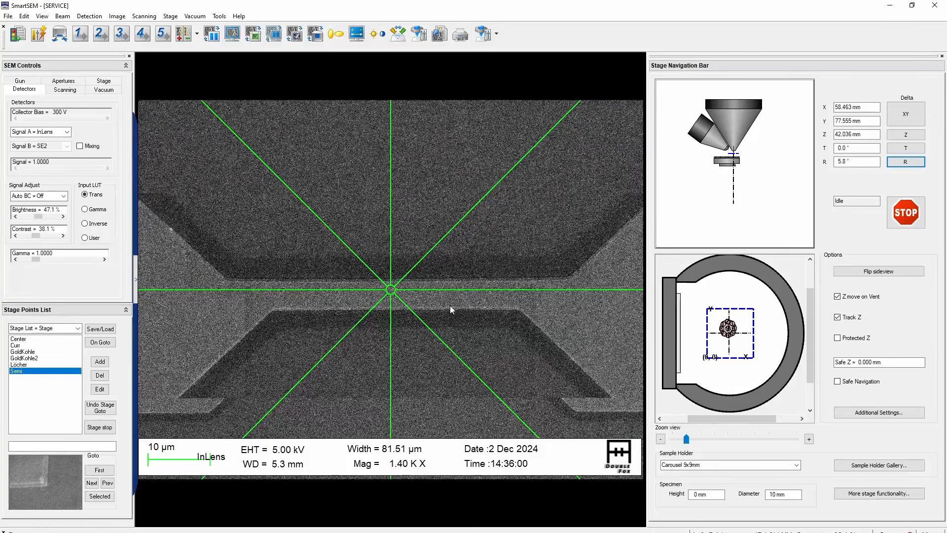
pyautogui.scroll(3, 450, 306)
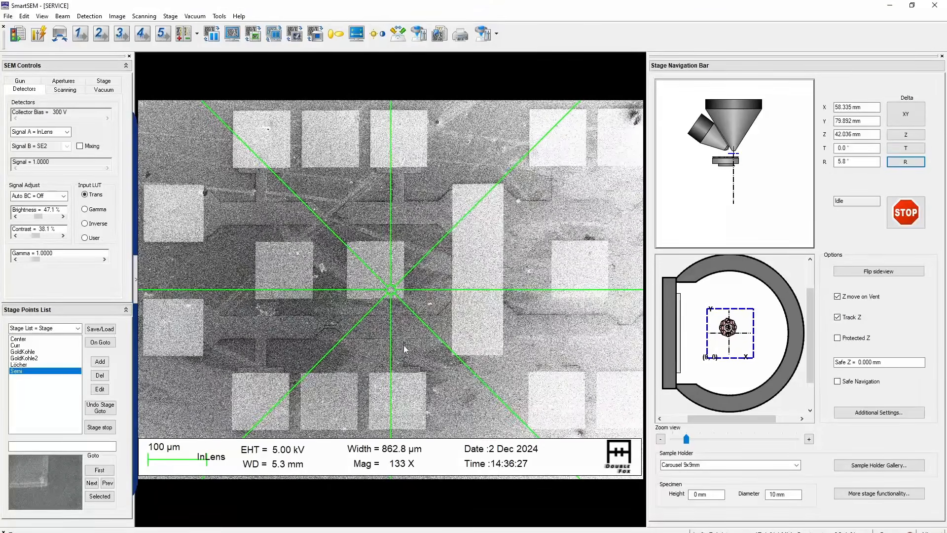
pyautogui.click(331, 326)
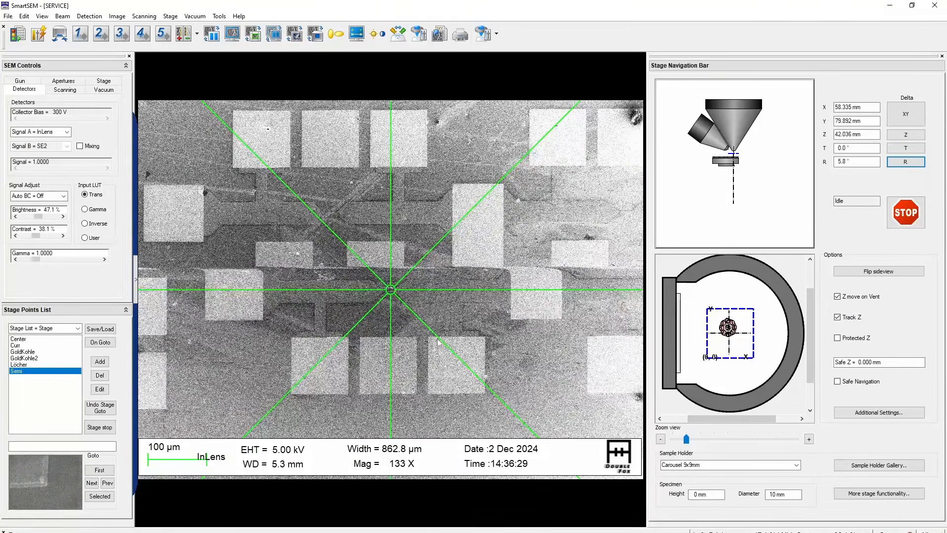
pyautogui.scroll(8, 453, 342)
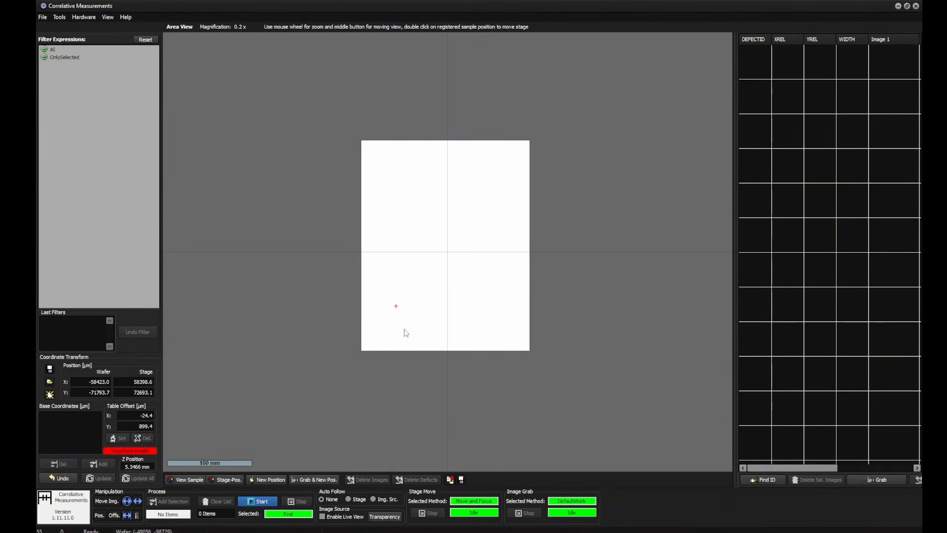
# Switch to Correlative Measurements, add a new position and set its XREL and YREL both to 0
pyautogui.click(266, 479)
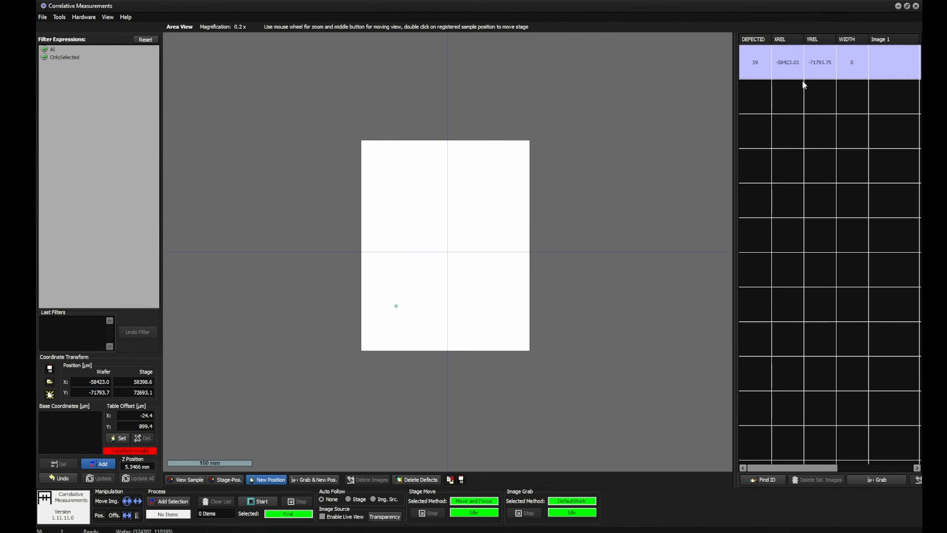
pyautogui.doubleClick(803, 63)
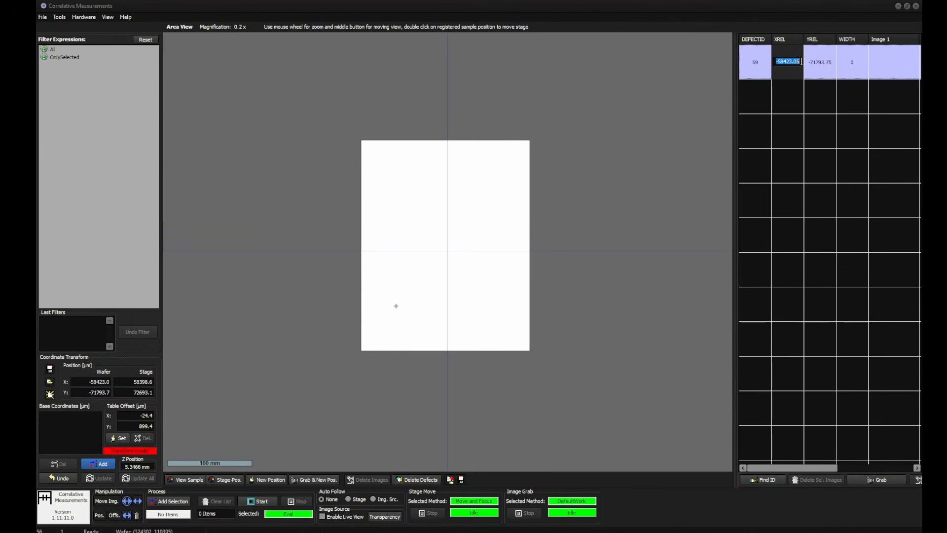
pyautogui.write('0')
pyautogui.click(822, 65)
pyautogui.click(822, 61)
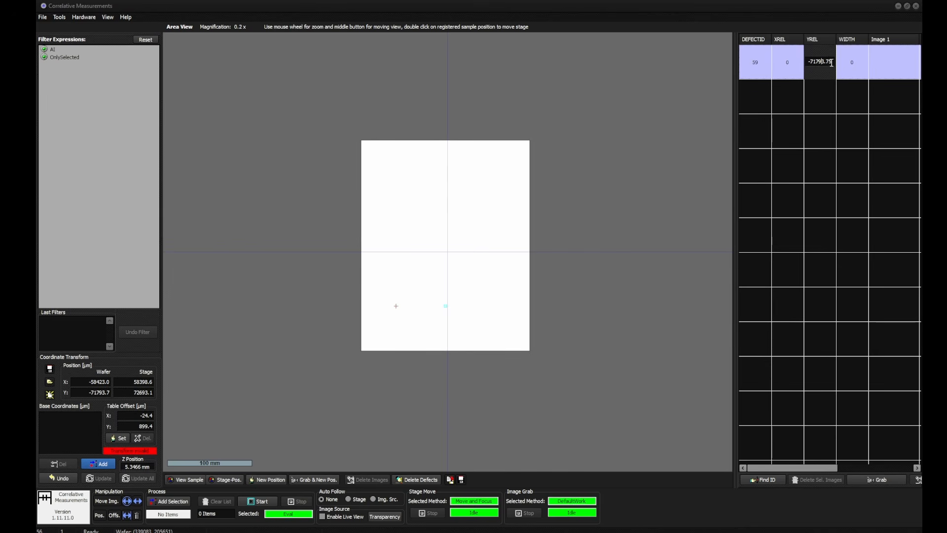
pyautogui.hotkey('ctrl', 'a')
pyautogui.write('0')
pyautogui.press('Return')
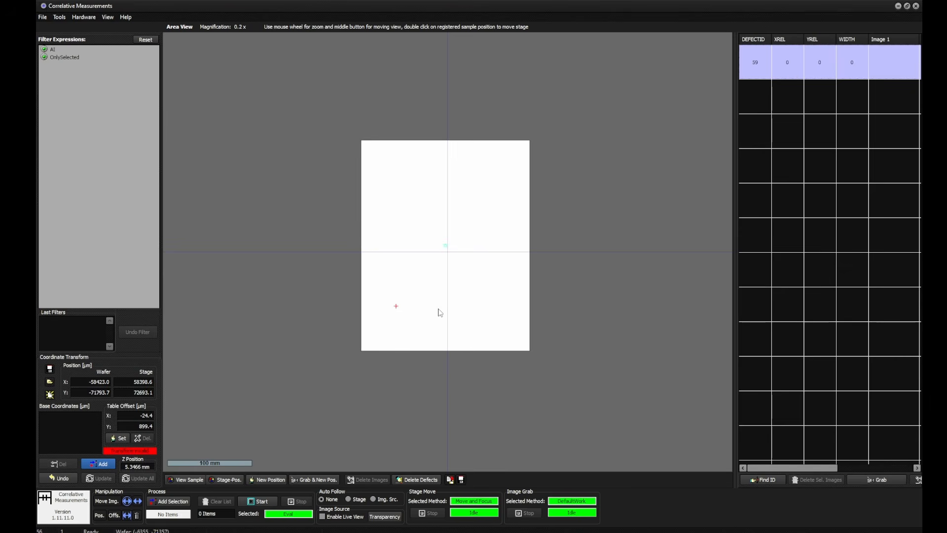
# Create a grid from the new position with count X 10, count Y 4, distance X 1600 µm and distance Y -2400 µm
pyautogui.scroll(4, 456, 254)
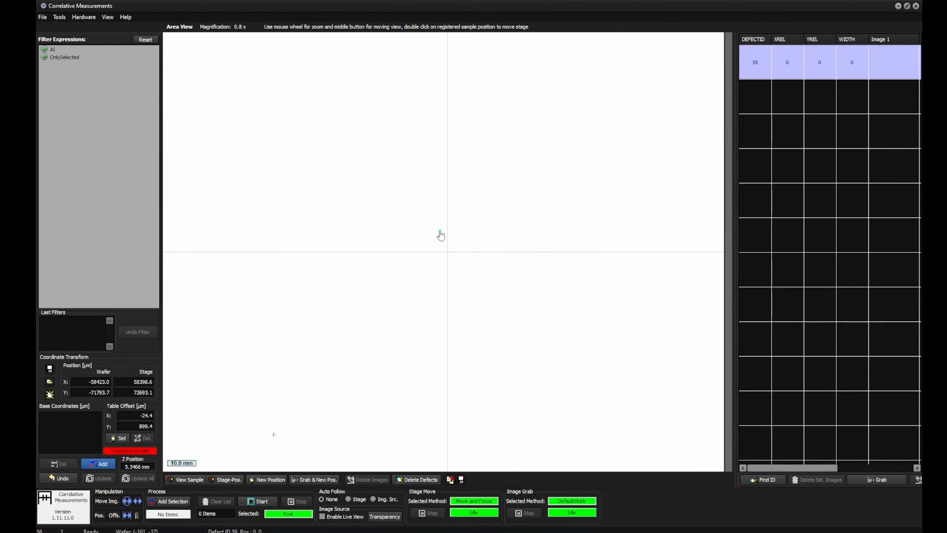
pyautogui.rightClick(441, 236)
pyautogui.click(474, 256)
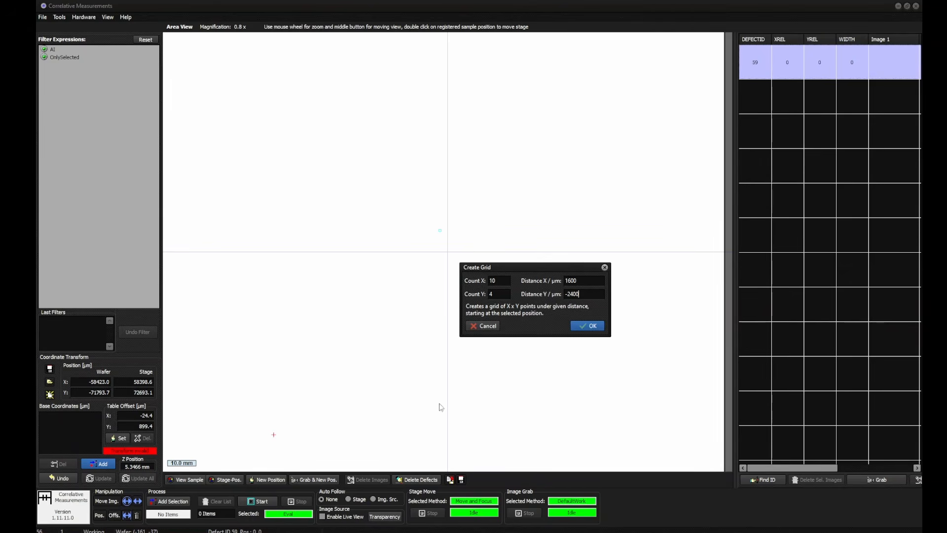
pyautogui.click(591, 326)
pyautogui.scroll(5, 474, 254)
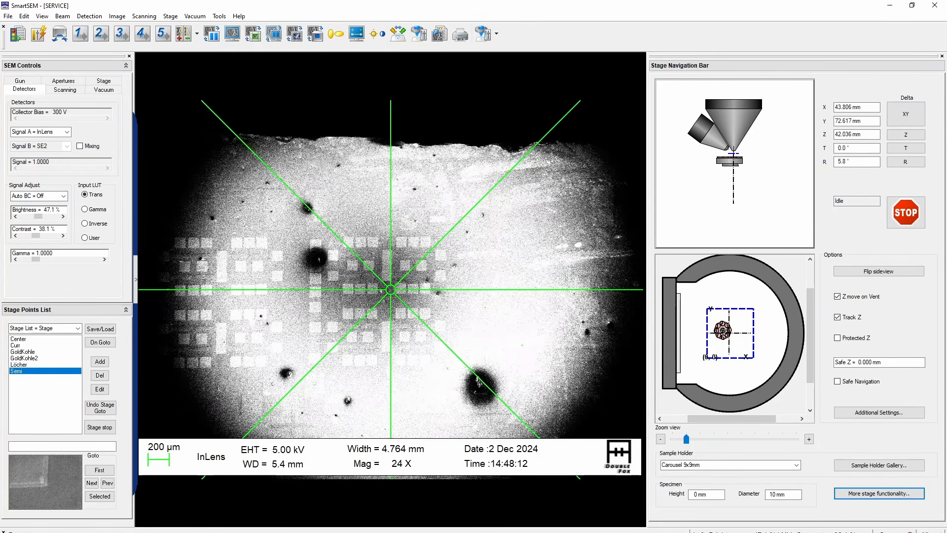
# Switch to SmartSEM and move the stage to the narrow bridge of the top row's last die near the sample edge
pyautogui.scroll(3, 512, 334)
pyautogui.scroll(-1, 513, 337)
pyautogui.scroll(-1, 513, 334)
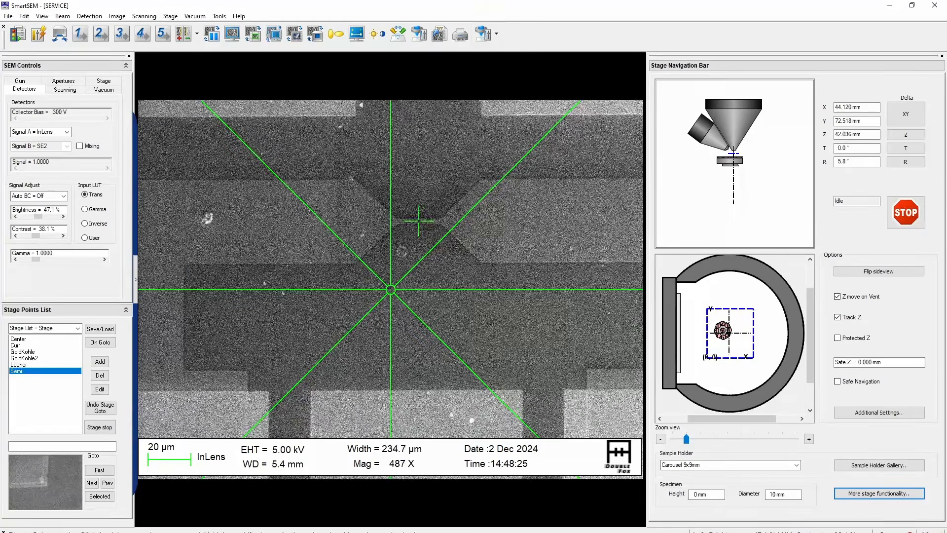
pyautogui.click(421, 220)
pyautogui.scroll(10, 451, 243)
pyautogui.scroll(11, 451, 242)
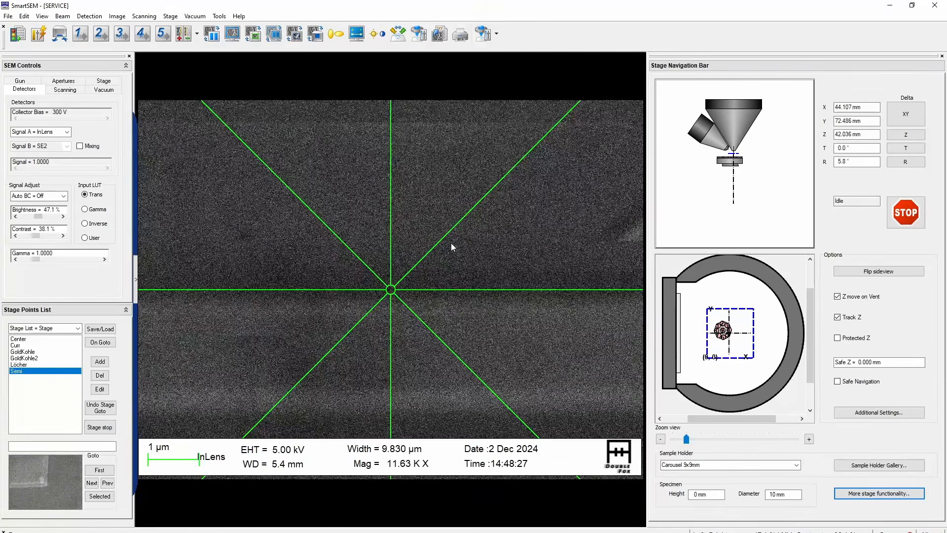
# Focus the last die's bridge using the reduced raster and centre the bridge under the crosshairs
pyautogui.scroll(-5, 445, 256)
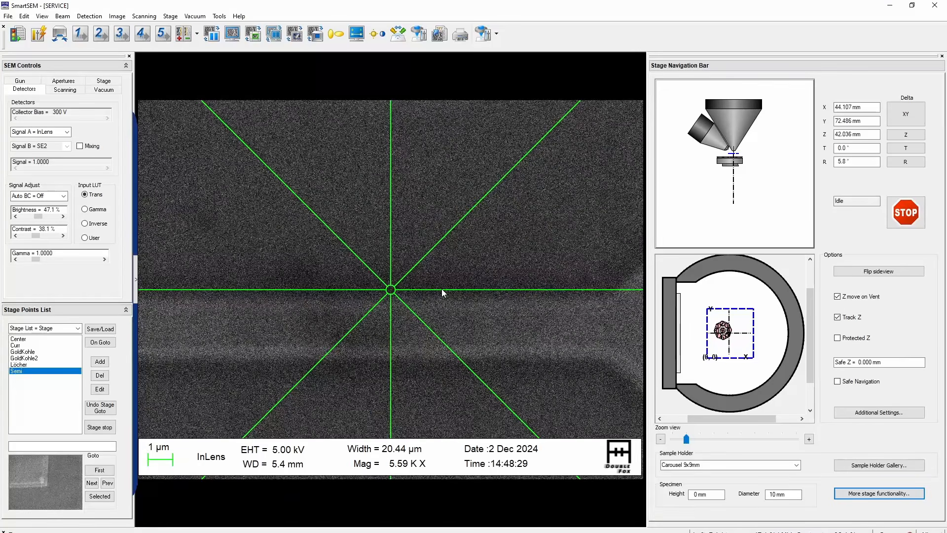
pyautogui.hotkey('ctrl', 'r')
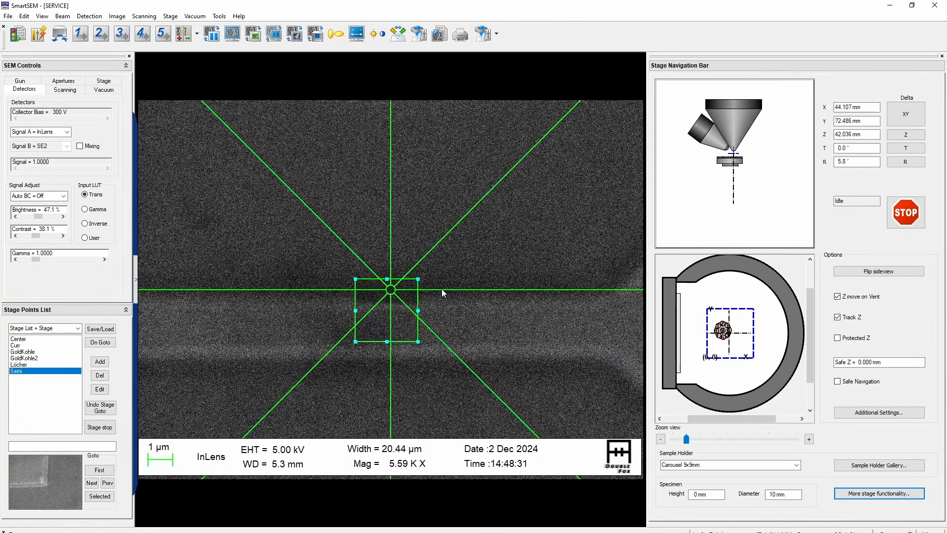
pyautogui.hotkey('ctrl', 'r')
pyautogui.scroll(-4, 442, 288)
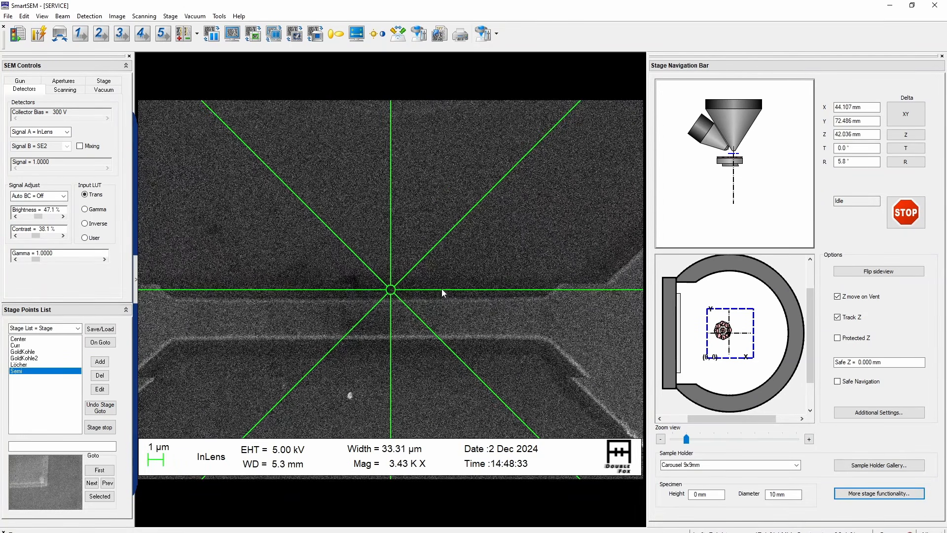
pyautogui.hotkey('ctrl', 'Tab')
pyautogui.click(372, 312)
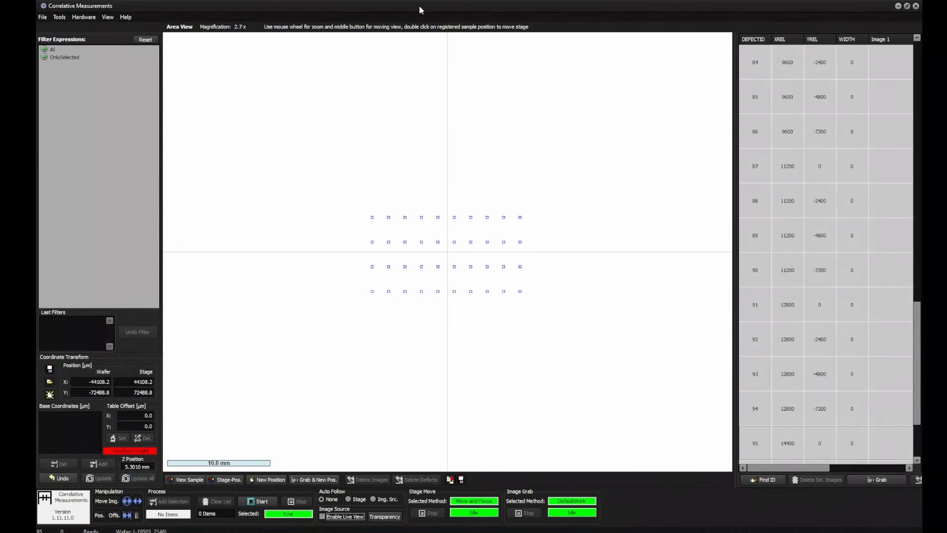
# In Correlative Measurements, register the grid point at X 14400, Y 0 as a base coordinate for the current stage position
pyautogui.click(520, 217)
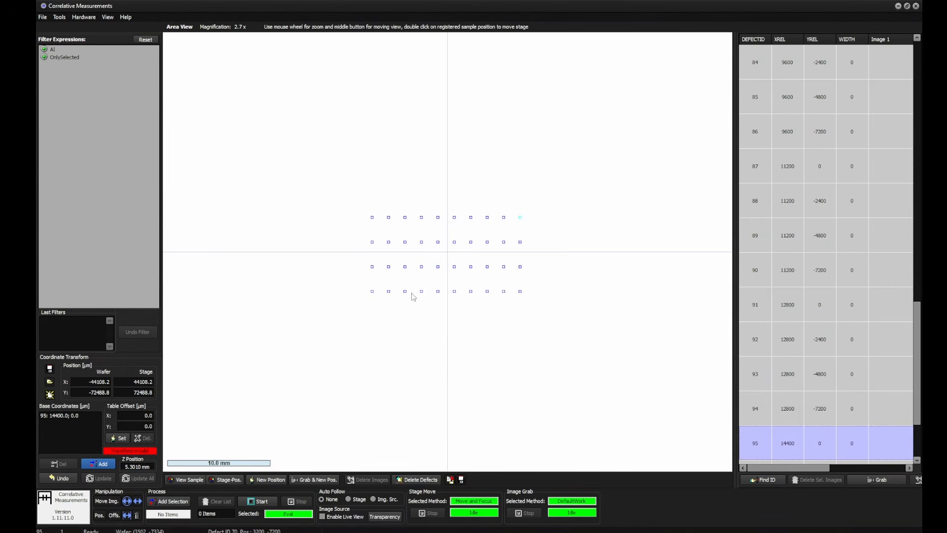
pyautogui.click(493, 373)
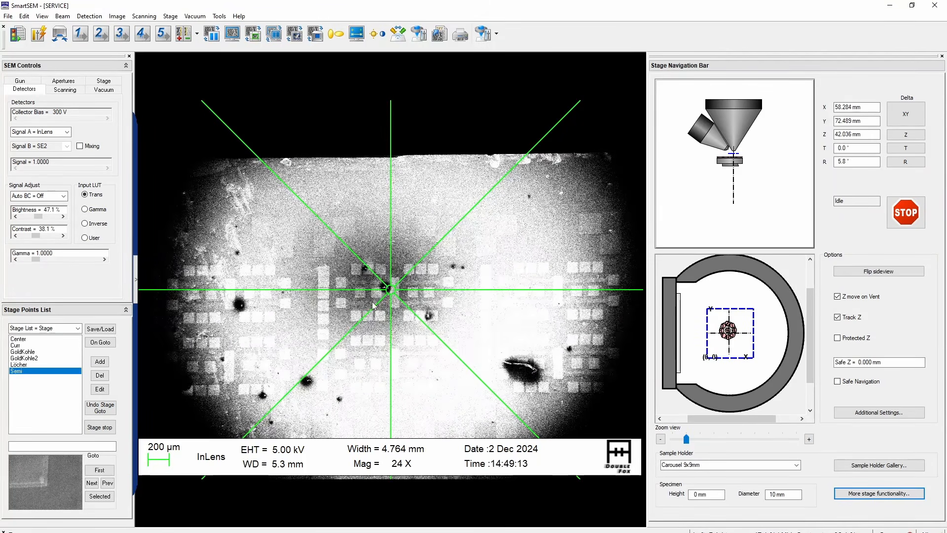
# Switch back to SmartSEM and centre the narrow bridge of the top row's first die under the crosshairs
pyautogui.click(368, 302)
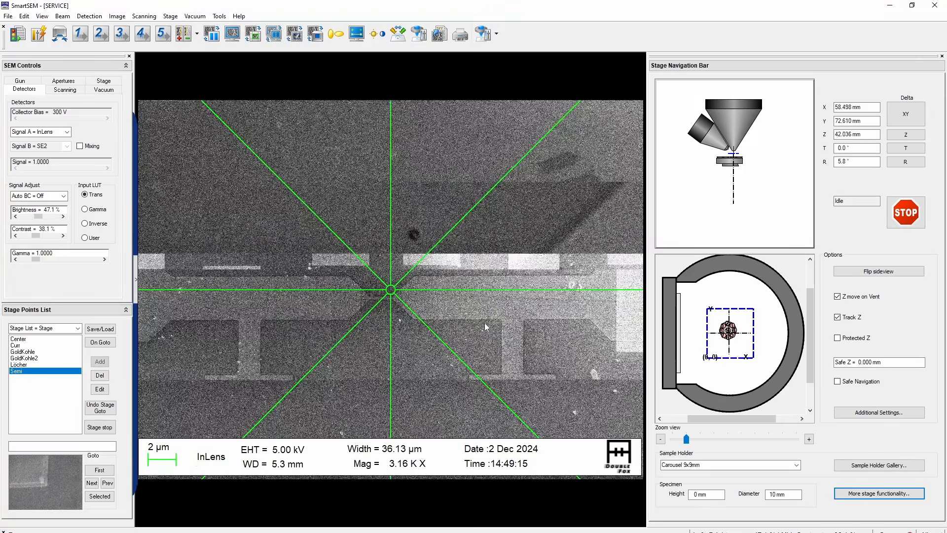
pyautogui.scroll(-2, 370, 371)
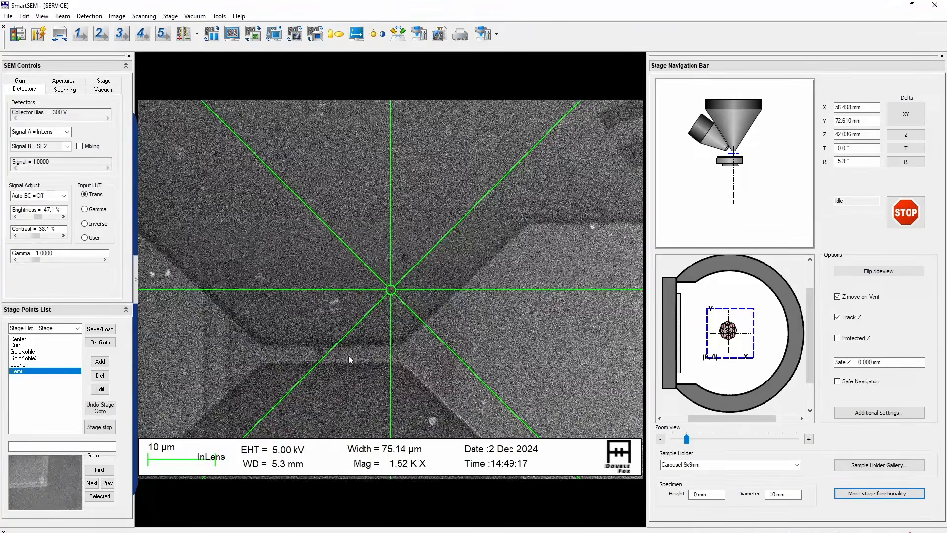
pyautogui.hotkey('ctrl', 'Tab')
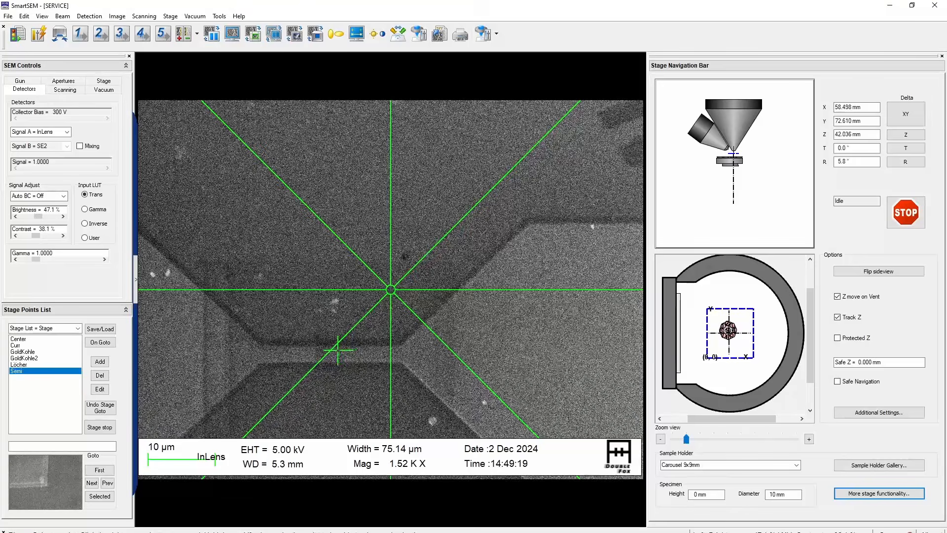
pyautogui.click(334, 346)
pyautogui.scroll(10, 335, 351)
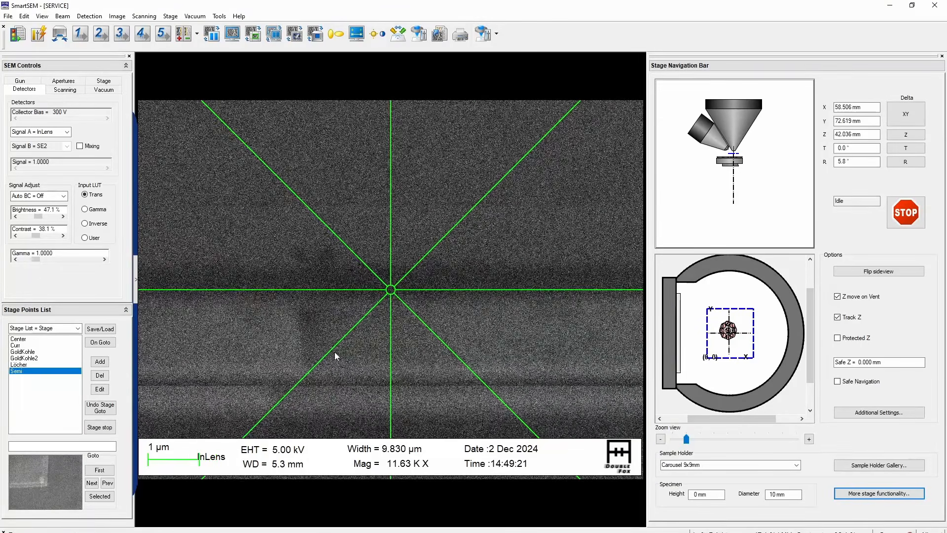
# Refine the focus on the first die's bridge using the reduced raster
pyautogui.scroll(-3, 335, 352)
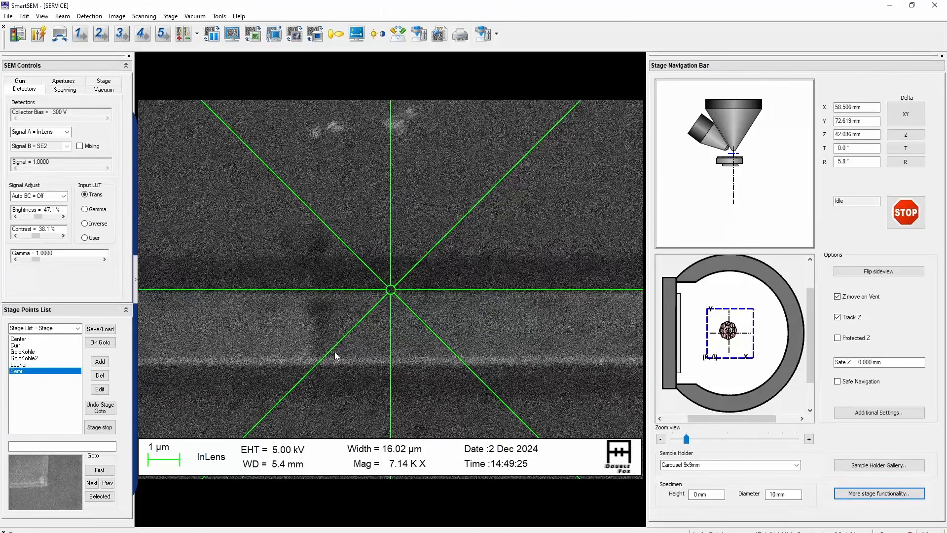
pyautogui.scroll(-3, 334, 355)
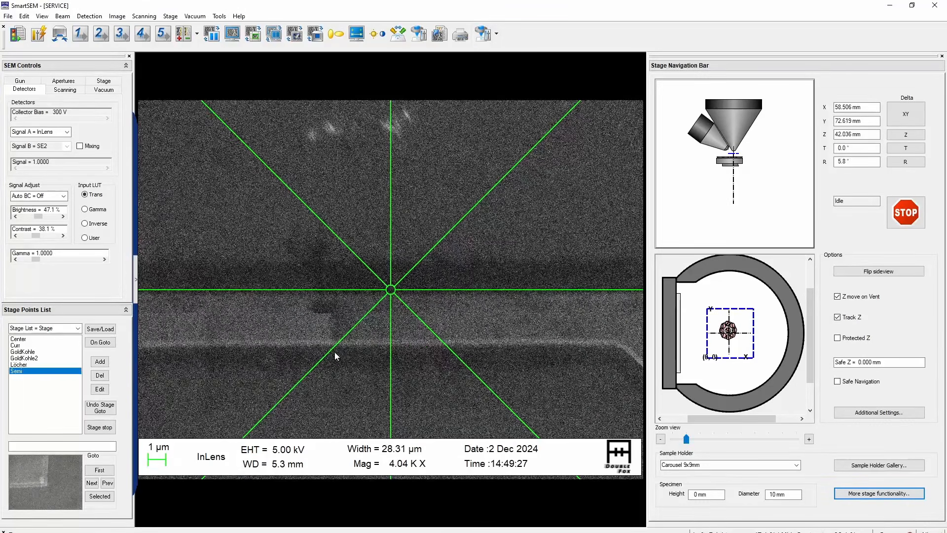
pyautogui.scroll(2, 334, 355)
pyautogui.scroll(1, 334, 355)
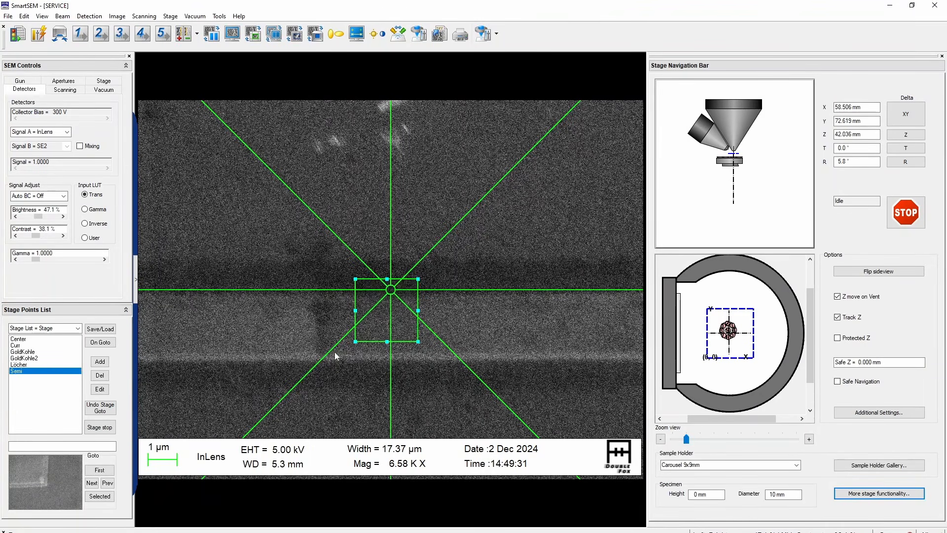
pyautogui.scroll(-1, 335, 355)
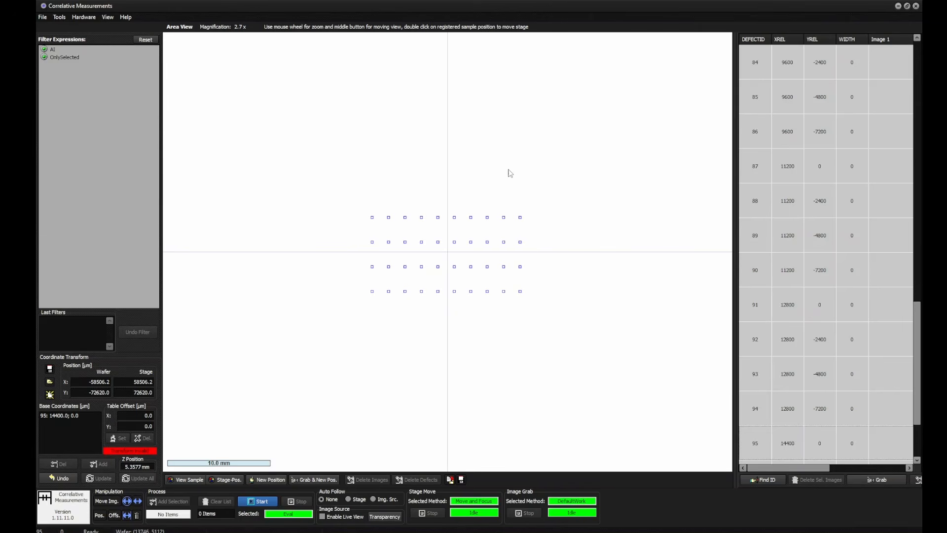
# In Correlative Measurements, register the grid point at X 0, Y 0 as a base coordinate and set Auto Follow to Img. Src
pyautogui.click(373, 218)
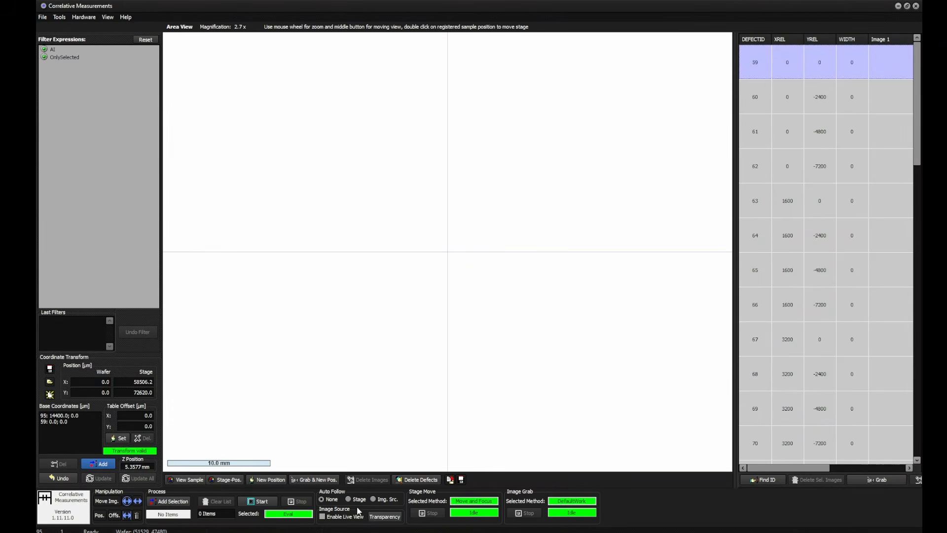
pyautogui.click(379, 502)
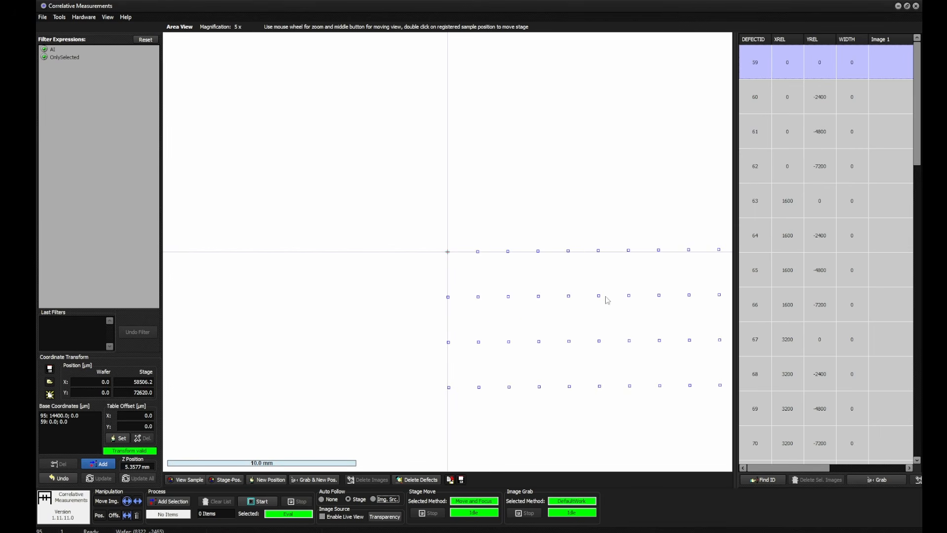
# Move the stage to the grid point at X 14400, Y 0, enable the live view and make the area view follow the image source
pyautogui.doubleClick(564, 250)
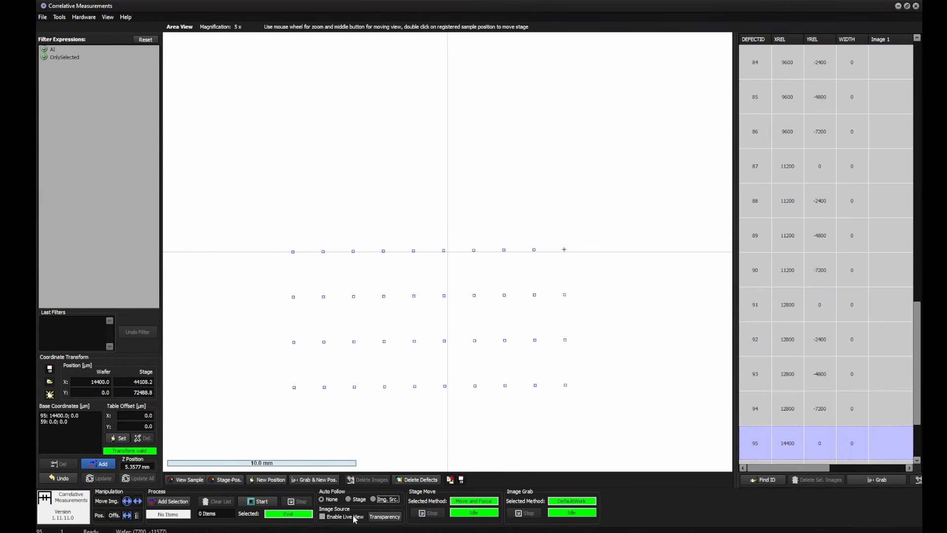
pyautogui.click(396, 500)
pyautogui.scroll(-3, 495, 387)
pyautogui.scroll(-3, 496, 390)
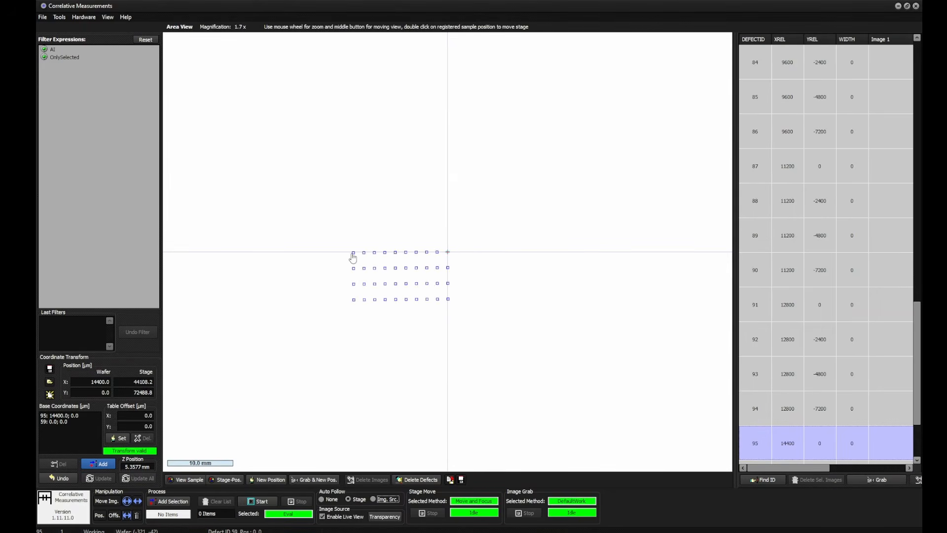
# Move the stage to the first column's grid points at Y 0 and Y -2400, finishing at the point X 0, Y -7200
pyautogui.doubleClick(352, 254)
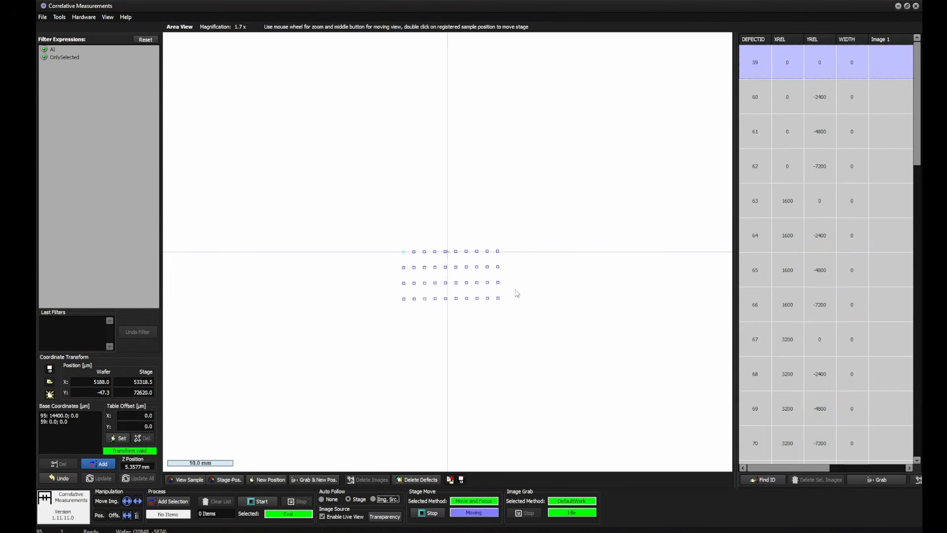
pyautogui.scroll(1, 518, 311)
pyautogui.scroll(1, 521, 317)
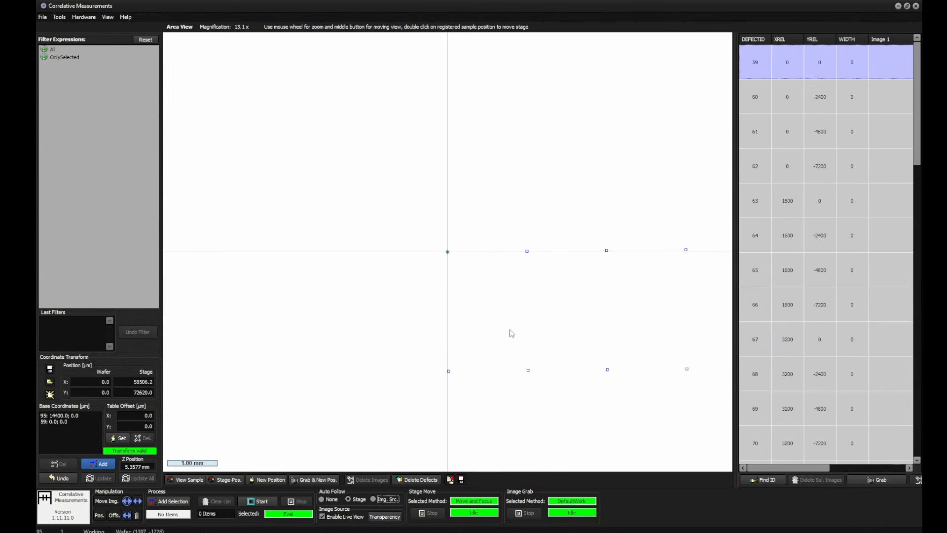
pyautogui.doubleClick(449, 373)
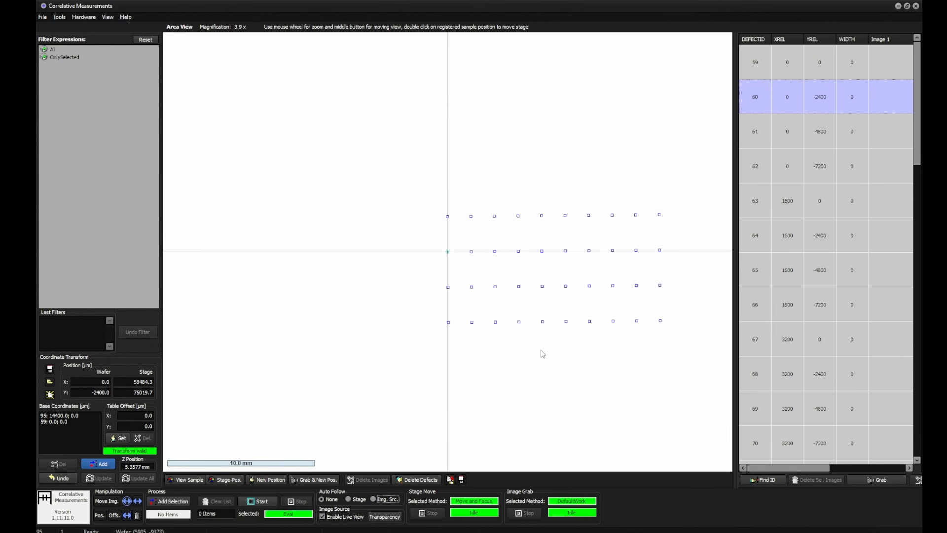
pyautogui.doubleClick(449, 324)
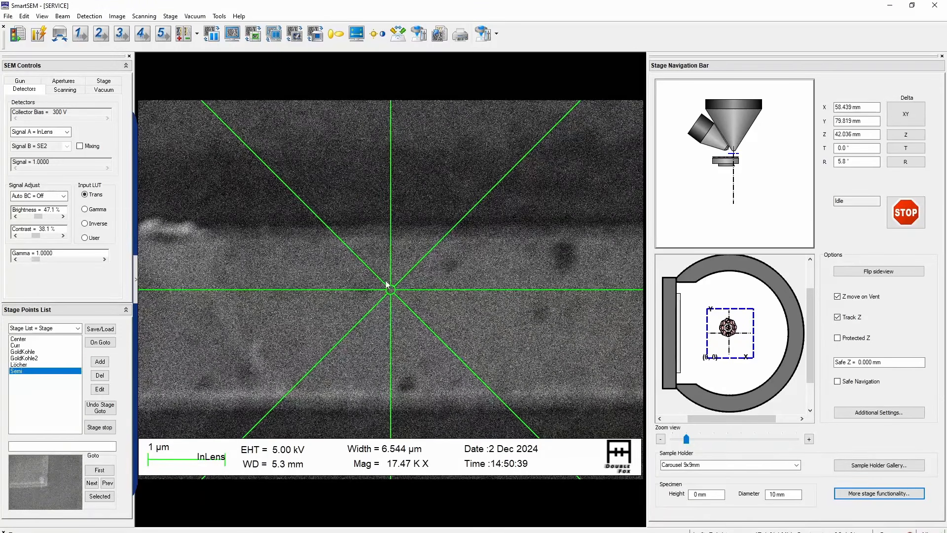
# In SmartSEM, centre the bright spot on the bridge's upper edge under the crosshairs and run Refine Focus/Stigma
pyautogui.click(178, 230)
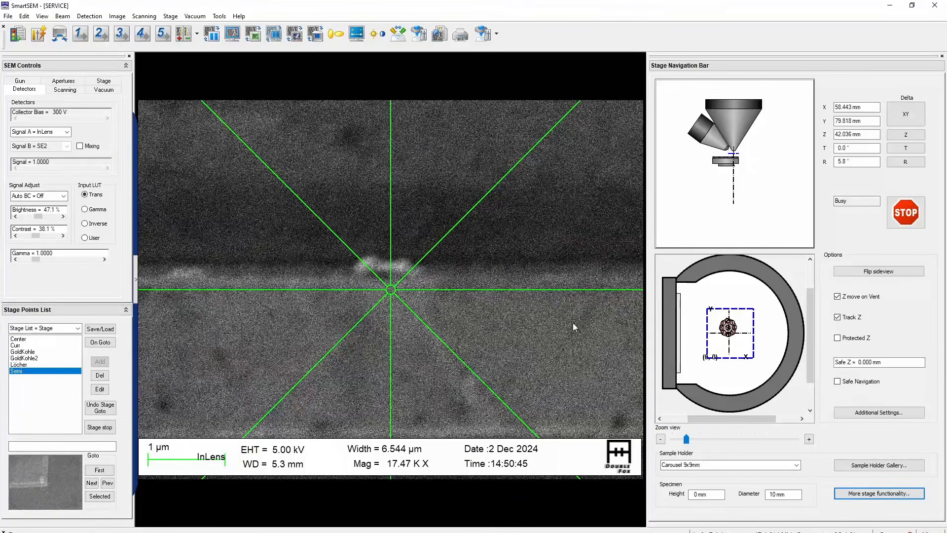
pyautogui.click(496, 33)
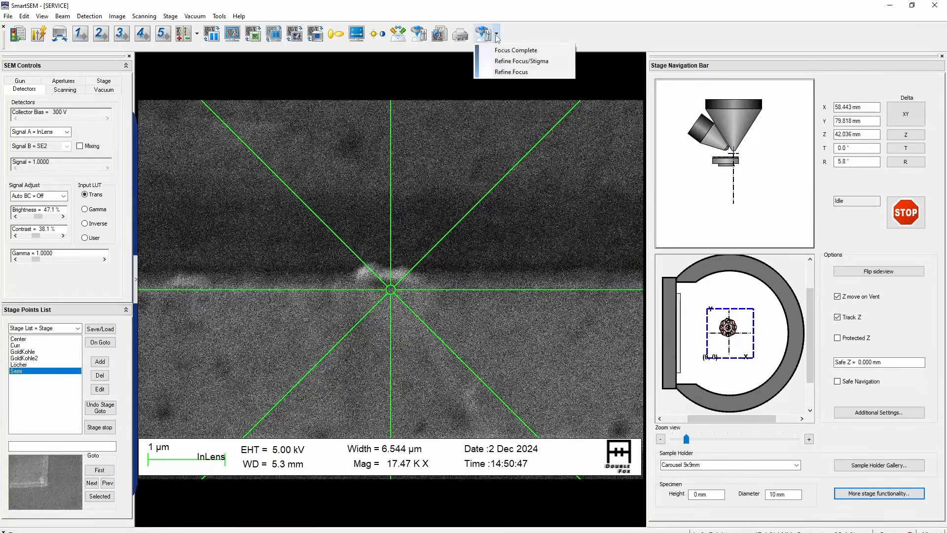
pyautogui.click(517, 61)
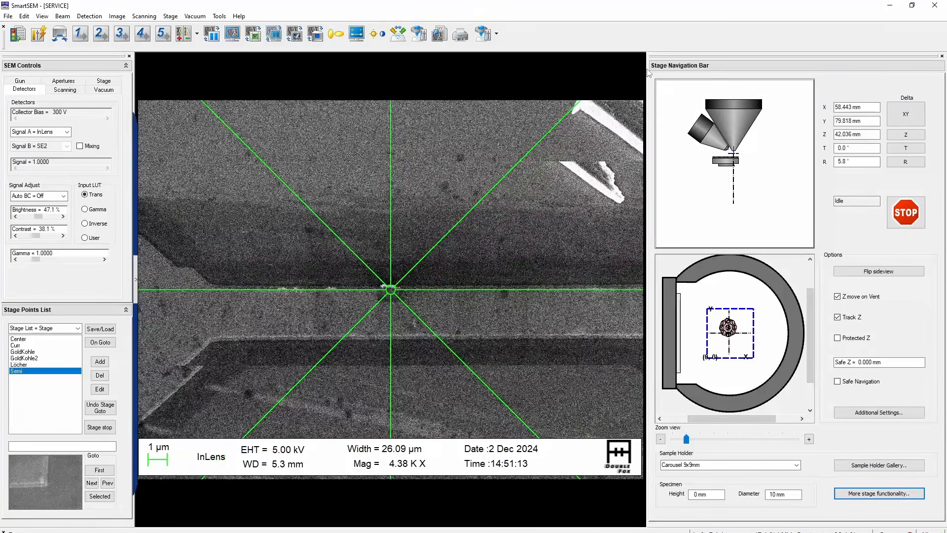
# In Correlative Measurements, register the grid point at X 0, Y -7200 as a further base coordinate
pyautogui.click(478, 309)
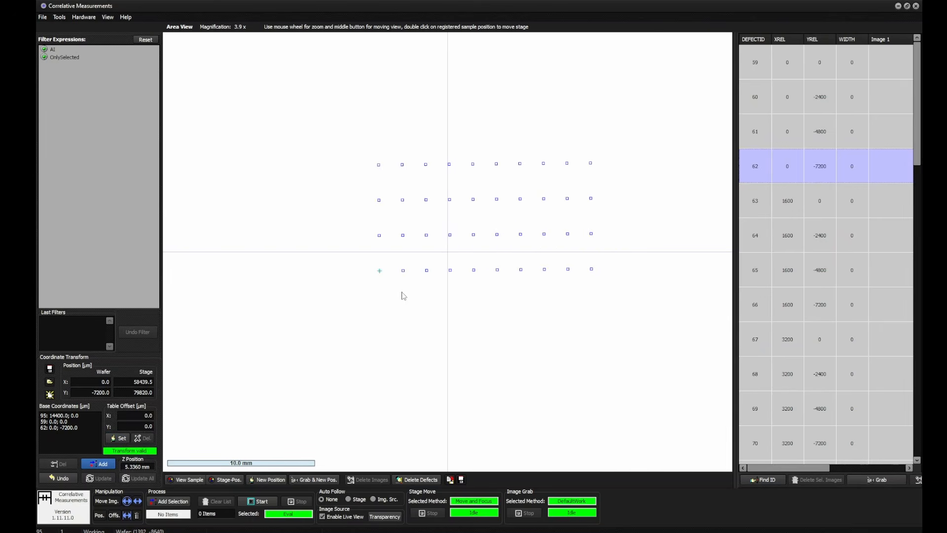
pyautogui.scroll(-4, 468, 277)
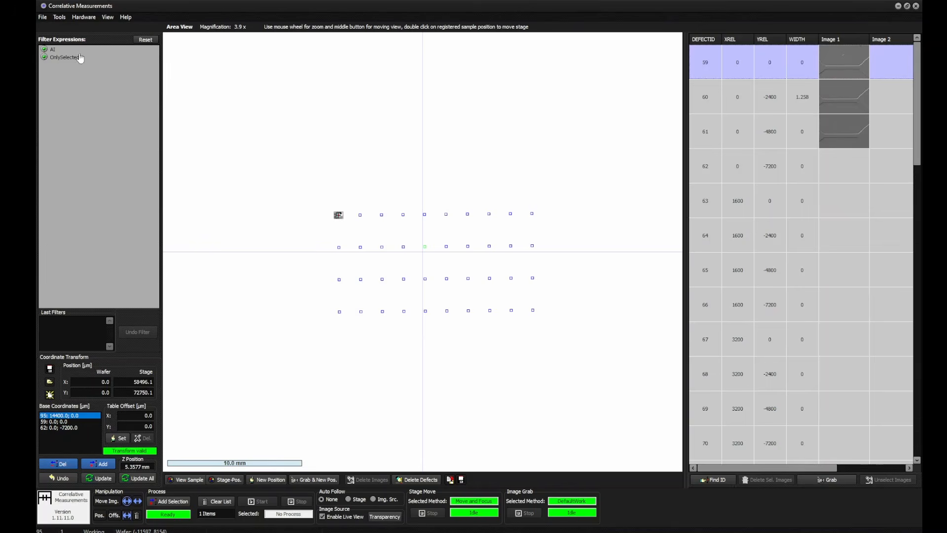
# Open the States window for recording and activating microscope states
pyautogui.click(59, 16)
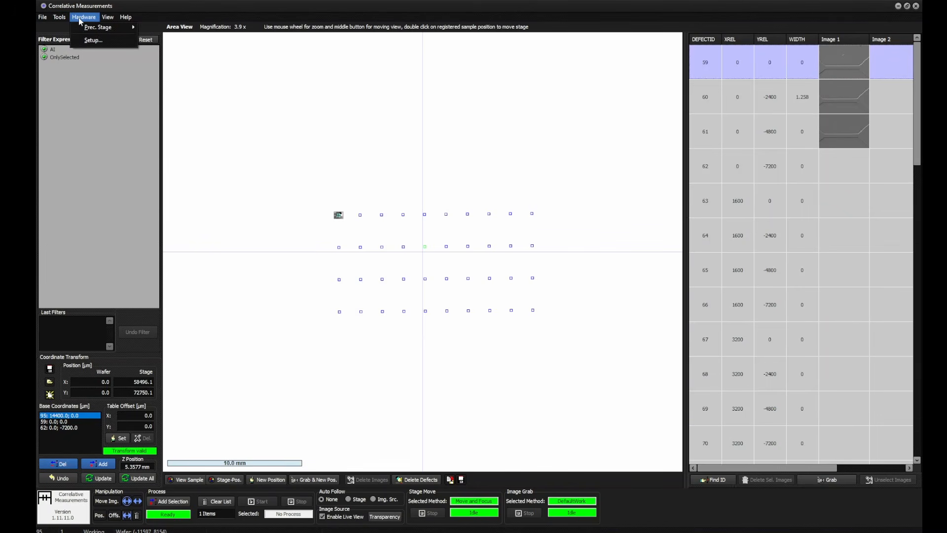
pyautogui.click(107, 17)
pyautogui.click(116, 71)
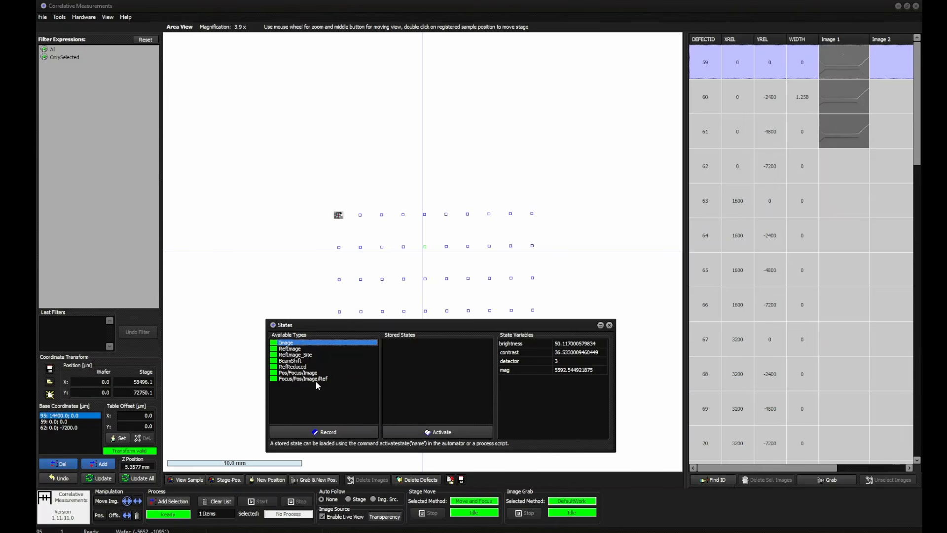
# Examine the RefImage state type's recorder and activator scripts, along with the state variables listed for the Image type
pyautogui.click(316, 349)
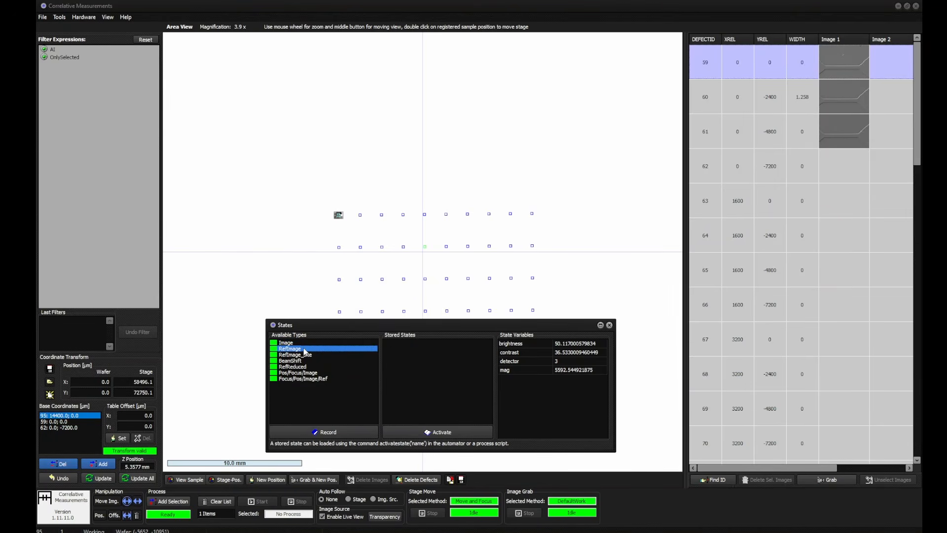
pyautogui.rightClick(304, 351)
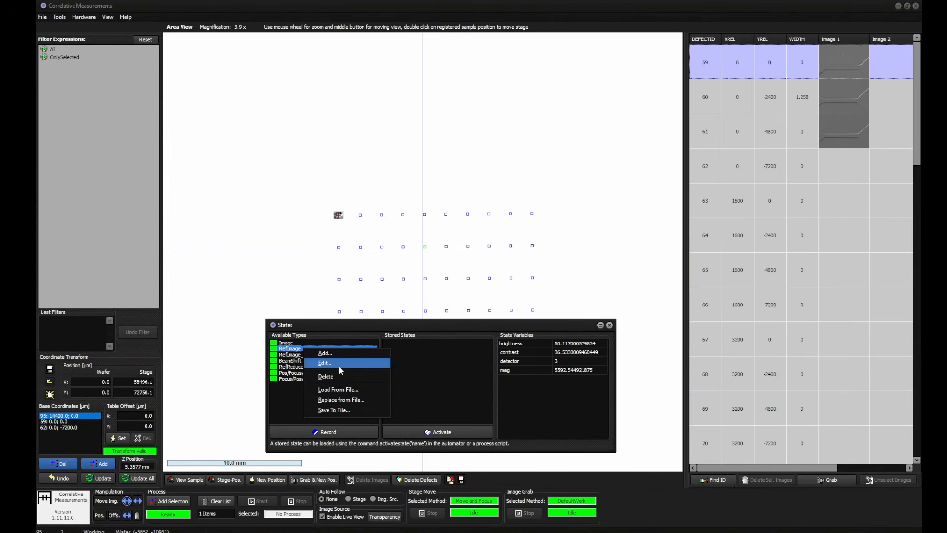
pyautogui.click(339, 366)
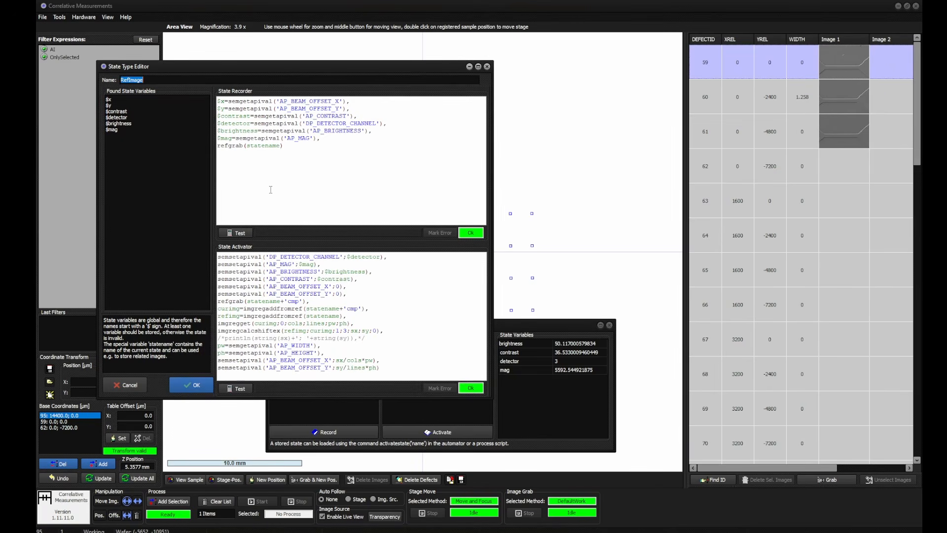
pyautogui.moveTo(333, 73); pyautogui.dragTo(350, 96)
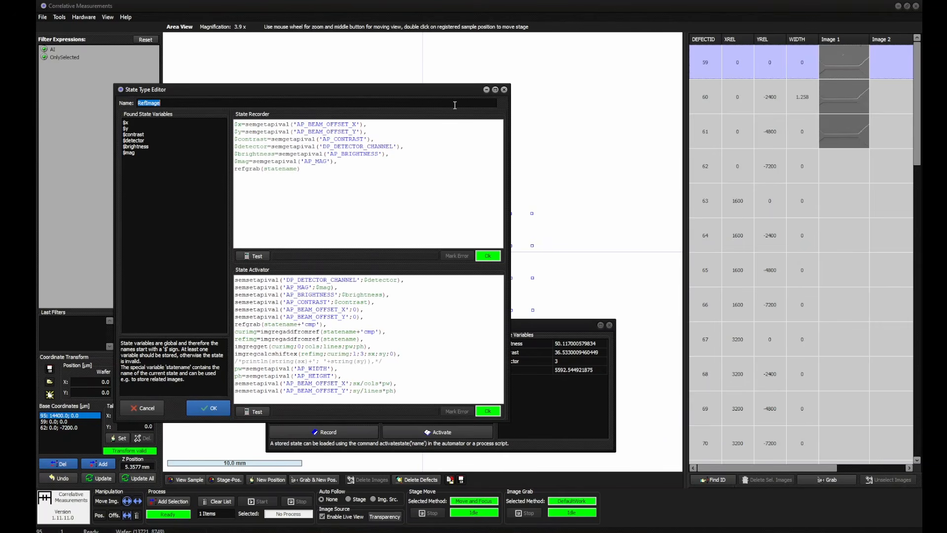
pyautogui.click(504, 91)
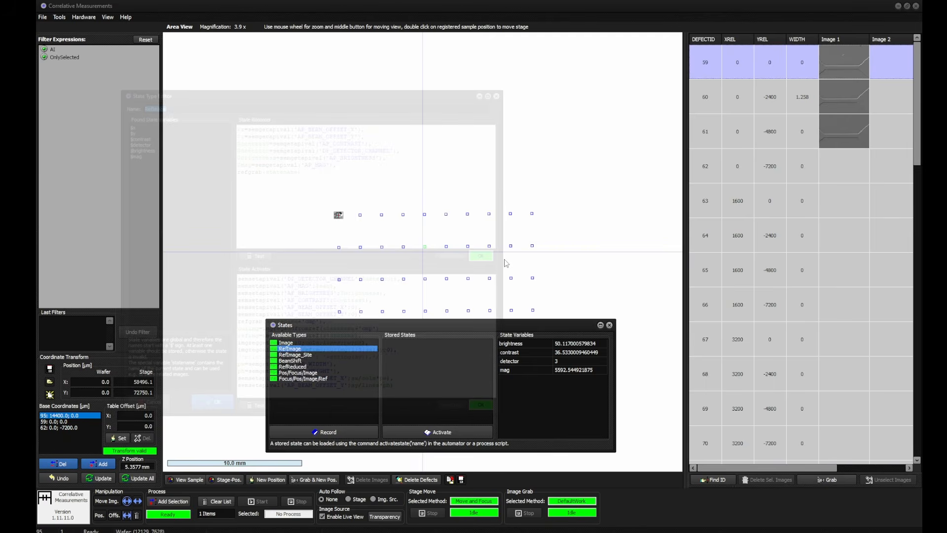
pyautogui.moveTo(413, 327); pyautogui.dragTo(405, 298)
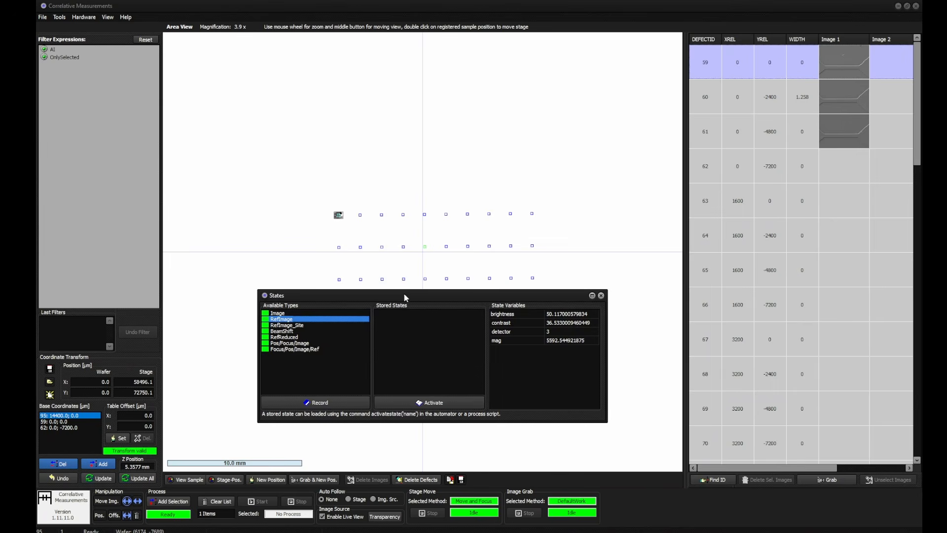
pyautogui.click(290, 314)
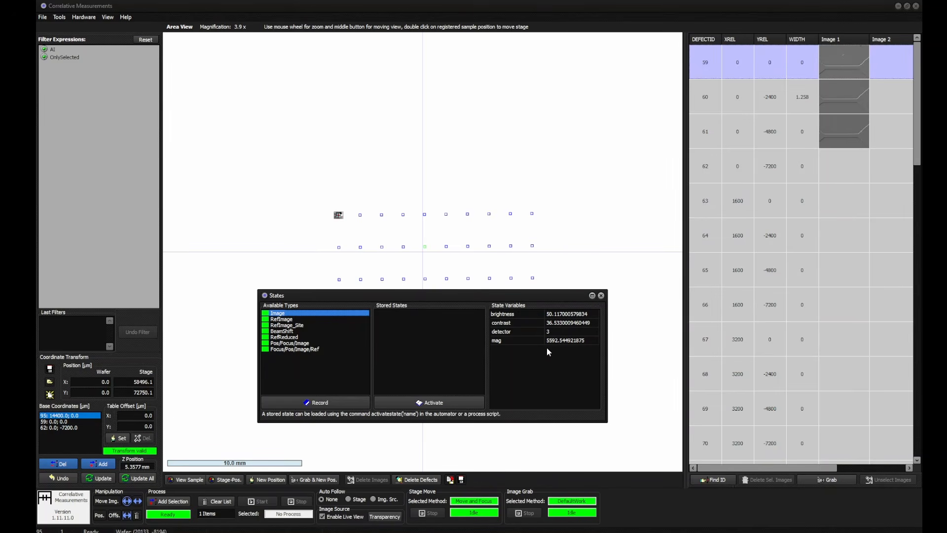
pyautogui.moveTo(320, 299); pyautogui.dragTo(331, 328)
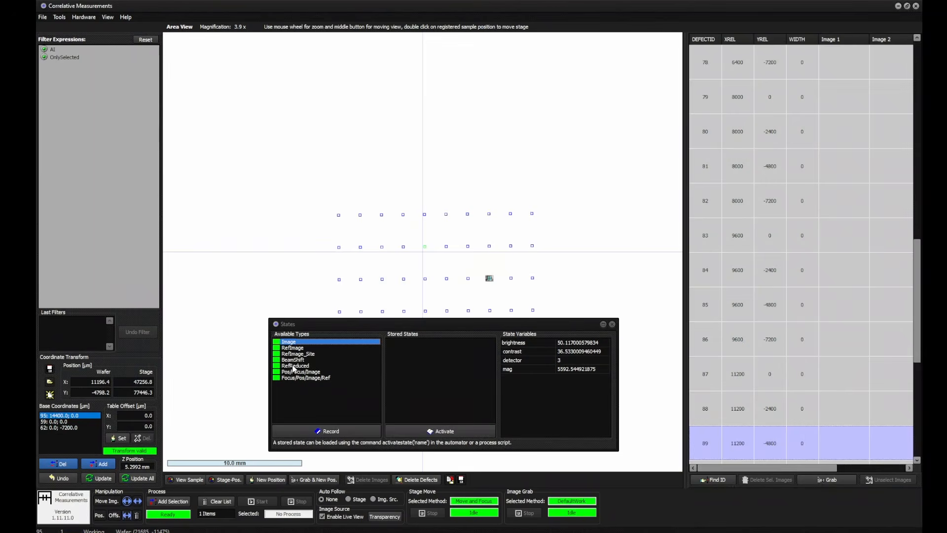
# Record the current microscope settings as a RefImage state named RefDemo
pyautogui.click(305, 347)
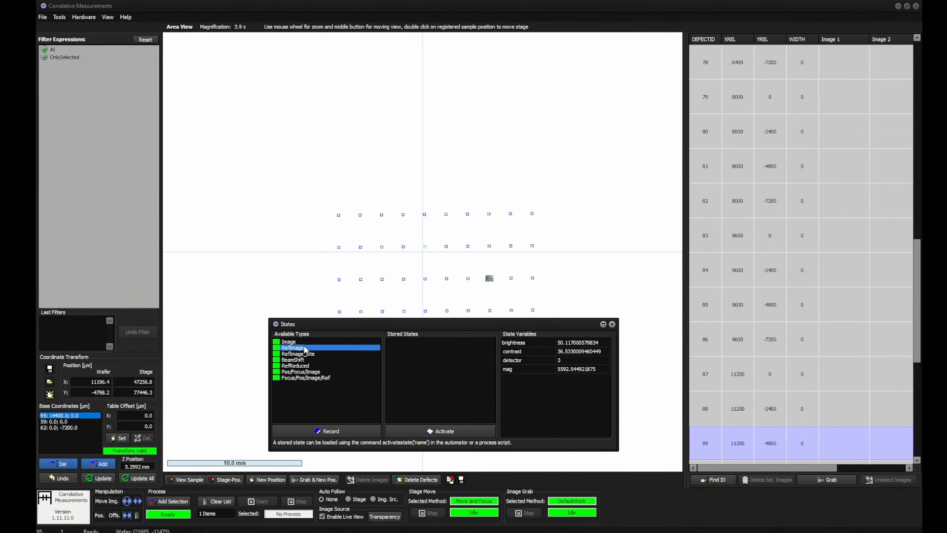
pyautogui.click(348, 432)
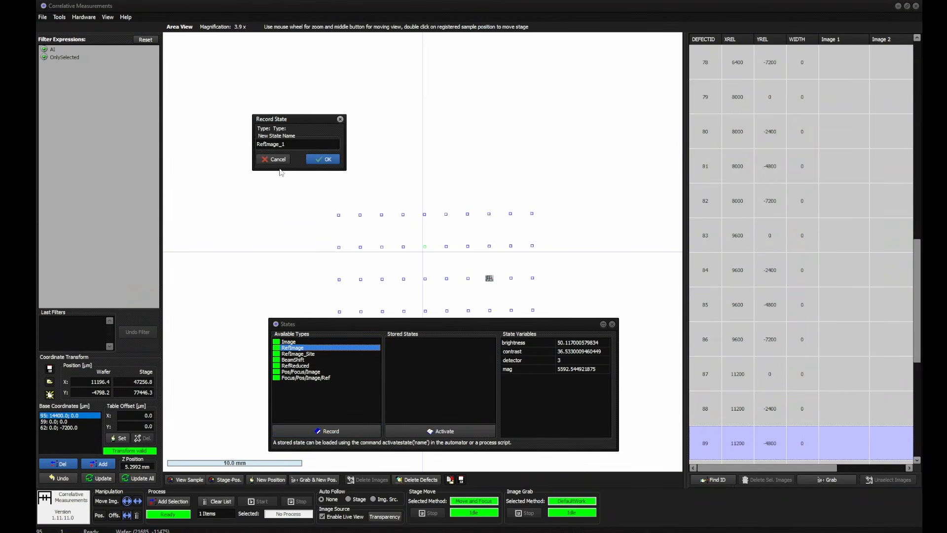
pyautogui.moveTo(295, 146); pyautogui.dragTo(174, 161)
pyautogui.write('RefDemo')
pyautogui.click(334, 160)
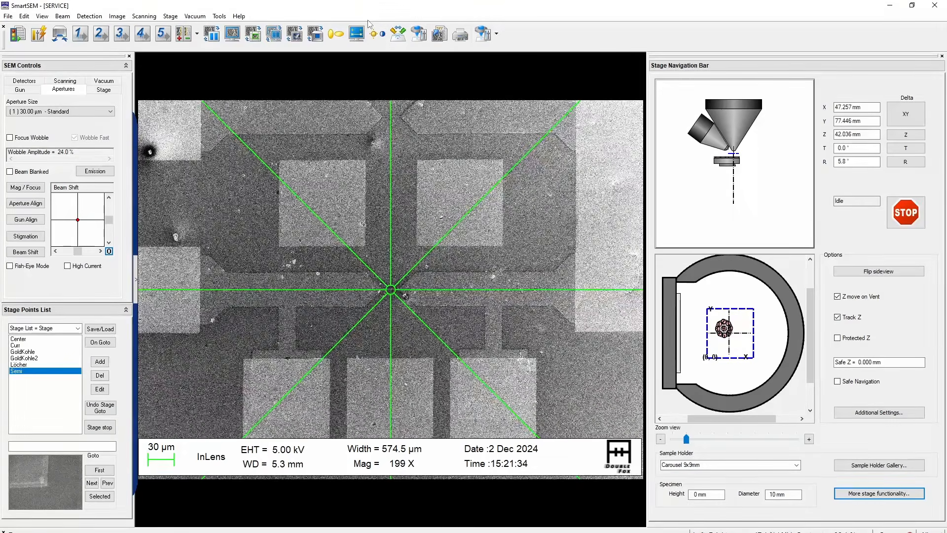
# In SmartSEM, raise the magnification on the die's narrow bridge to 3.72 K X
pyautogui.press('+')
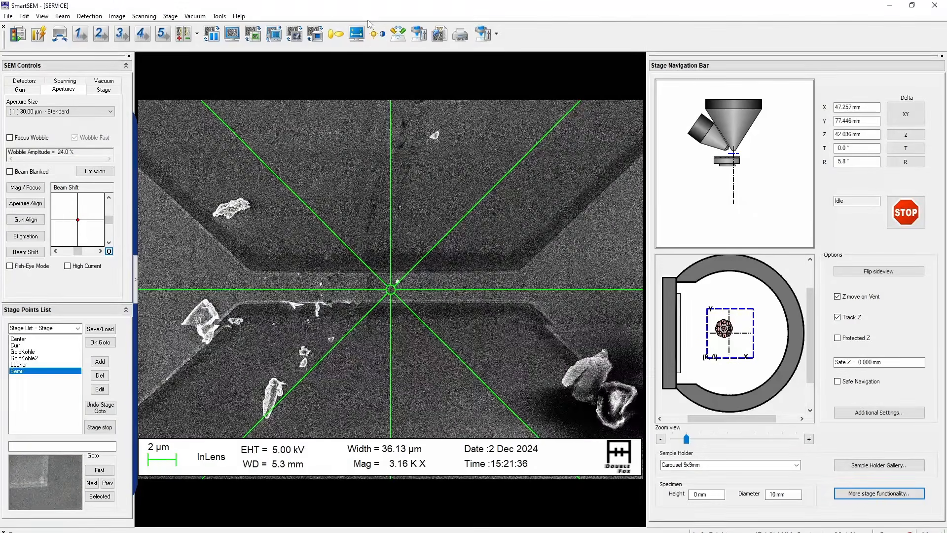
pyautogui.press('+')
pyautogui.press('+')
pyautogui.press('+')
pyautogui.press('+')
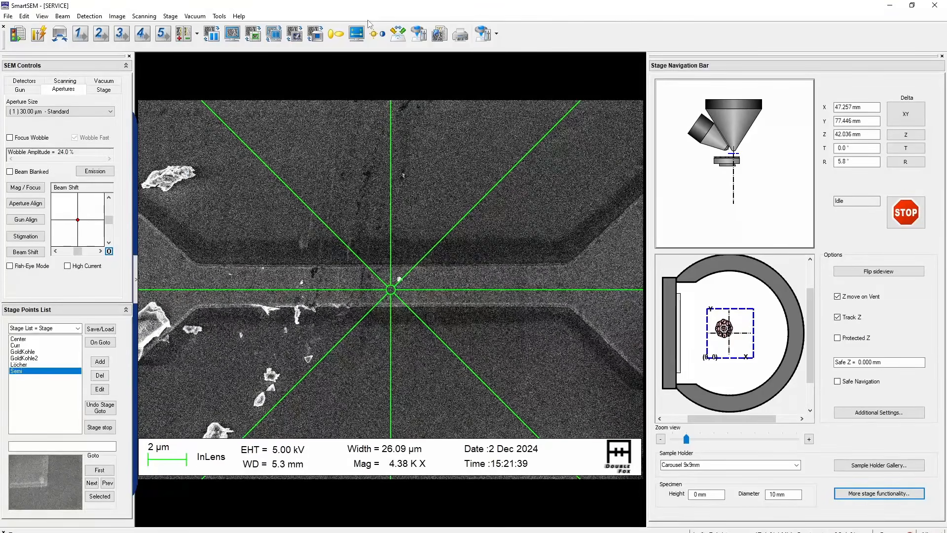
pyautogui.press('-')
pyautogui.press('-')
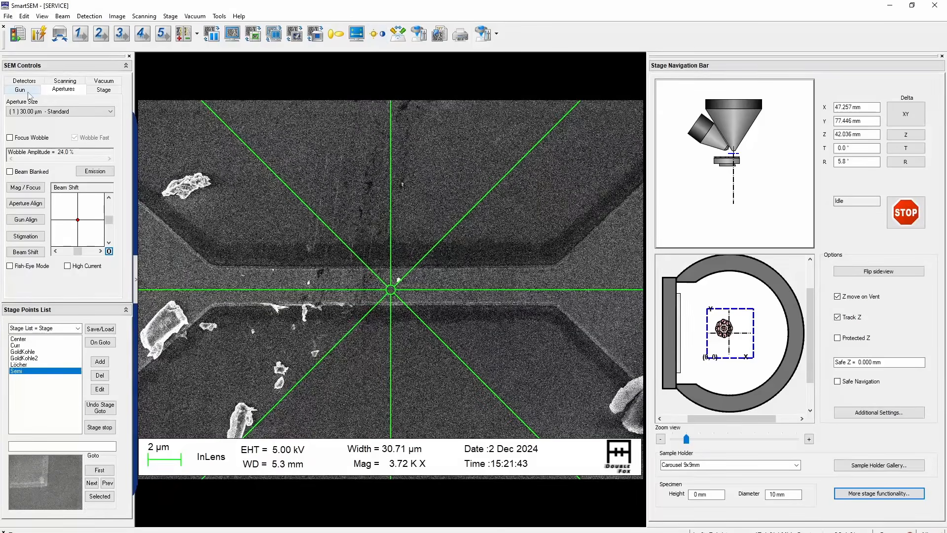
# Choose a detector other than InLens as Signal A
pyautogui.click(66, 81)
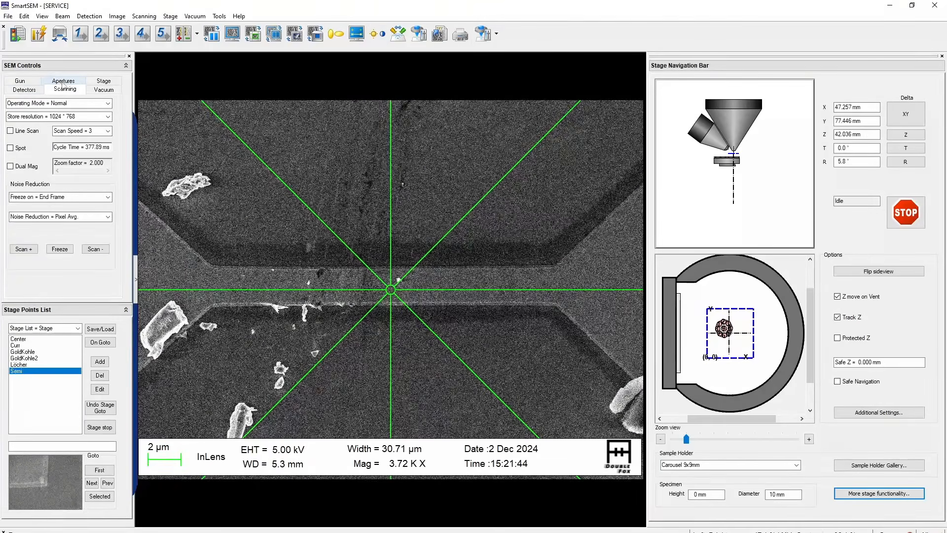
pyautogui.click(27, 89)
pyautogui.click(37, 132)
pyautogui.click(34, 149)
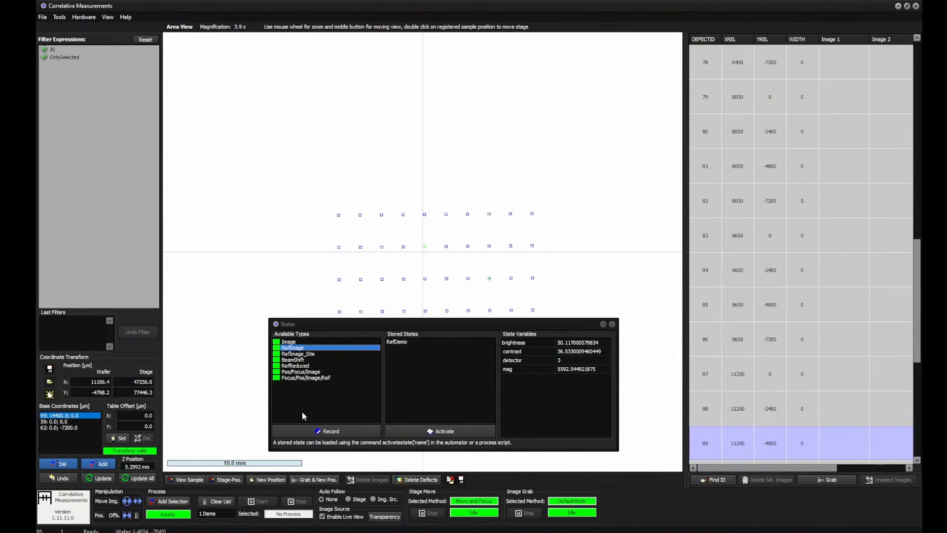
# In Correlative Measurements, record the current microscope settings as an Image state named ImageDemo
pyautogui.click(302, 342)
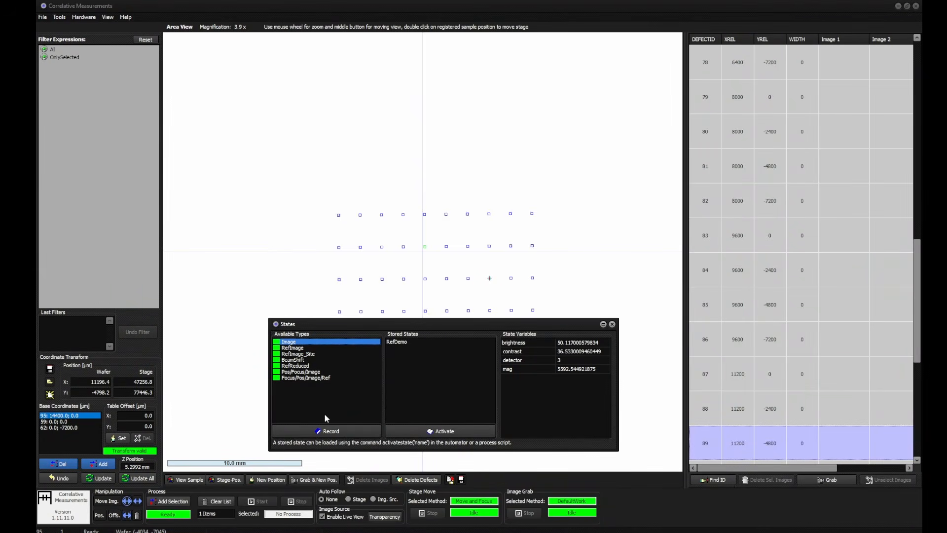
pyautogui.click(323, 431)
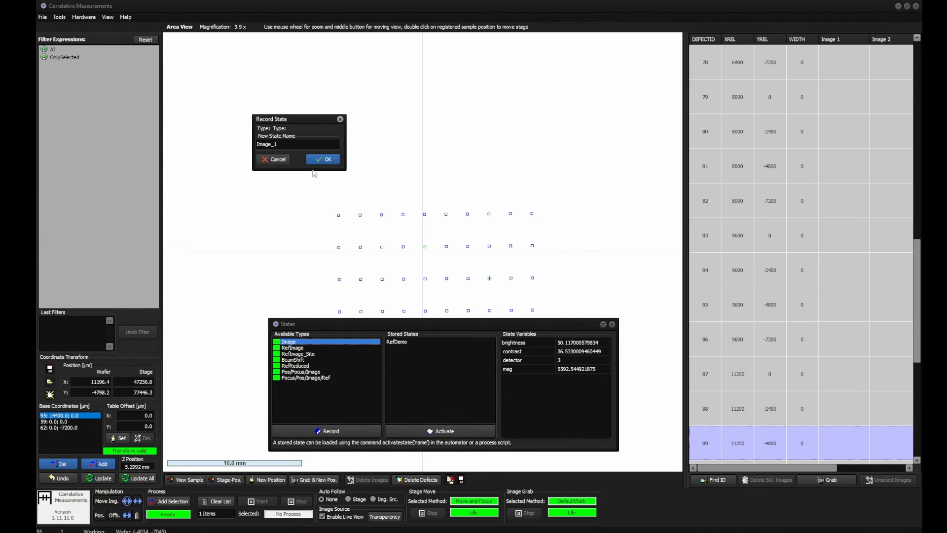
pyautogui.doubleClick(292, 147)
pyautogui.press('End')
pyautogui.click(325, 159)
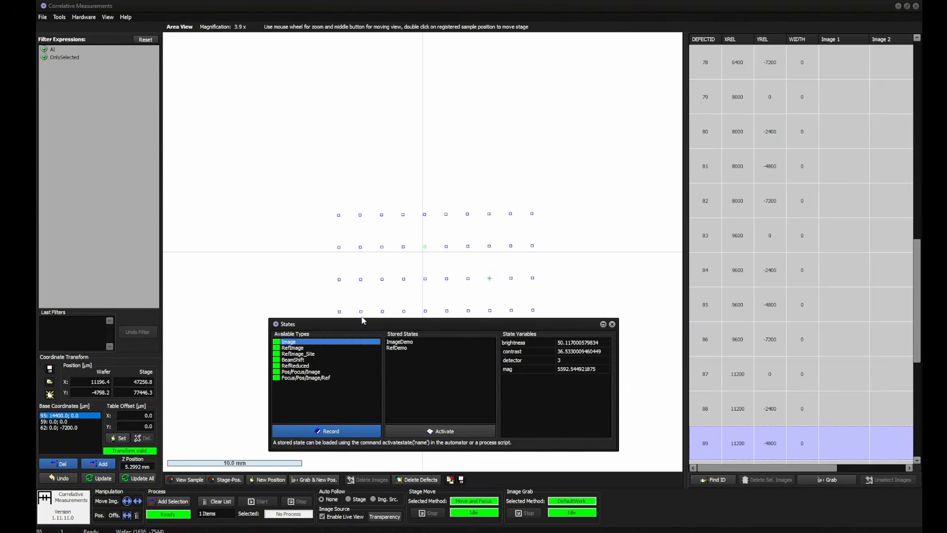
# Activate the stored RefDemo state, followed by the stored ImageDemo state
pyautogui.click(403, 349)
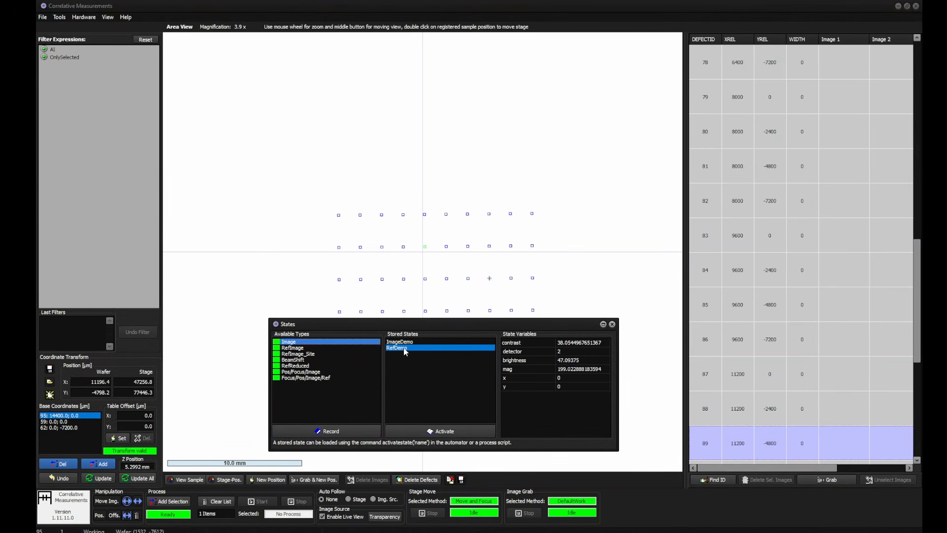
pyautogui.doubleClick(405, 352)
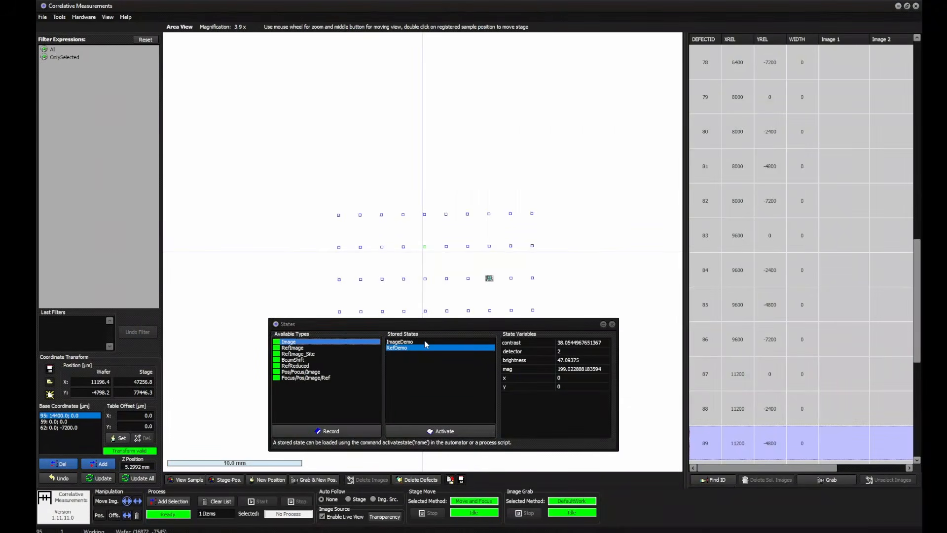
pyautogui.doubleClick(424, 341)
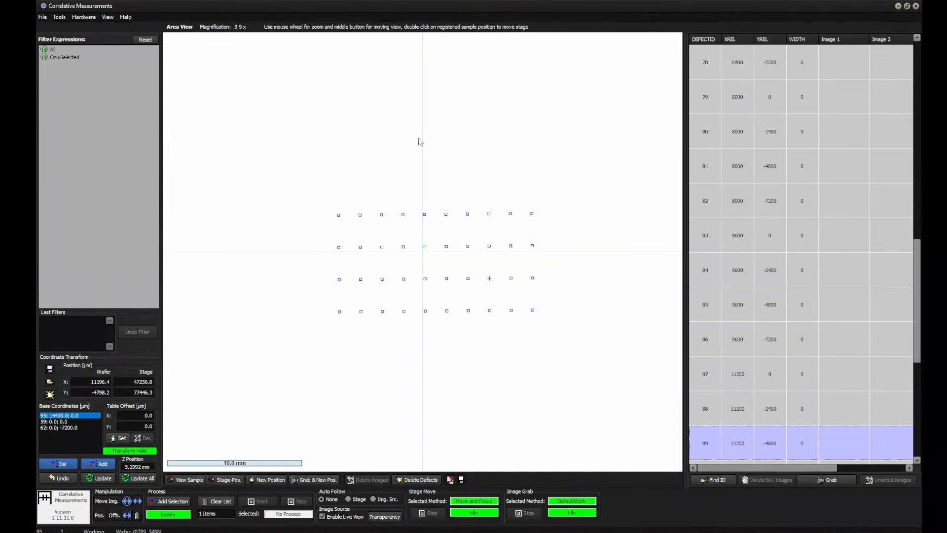
# Open the Image Filter Designer with a captured live SEM image and enlarge its window
pyautogui.click(61, 19)
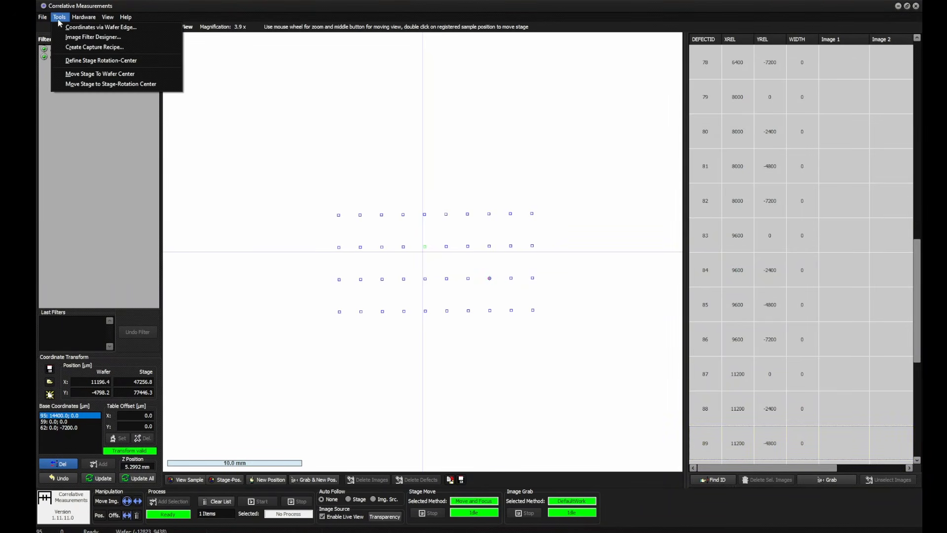
pyautogui.click(76, 38)
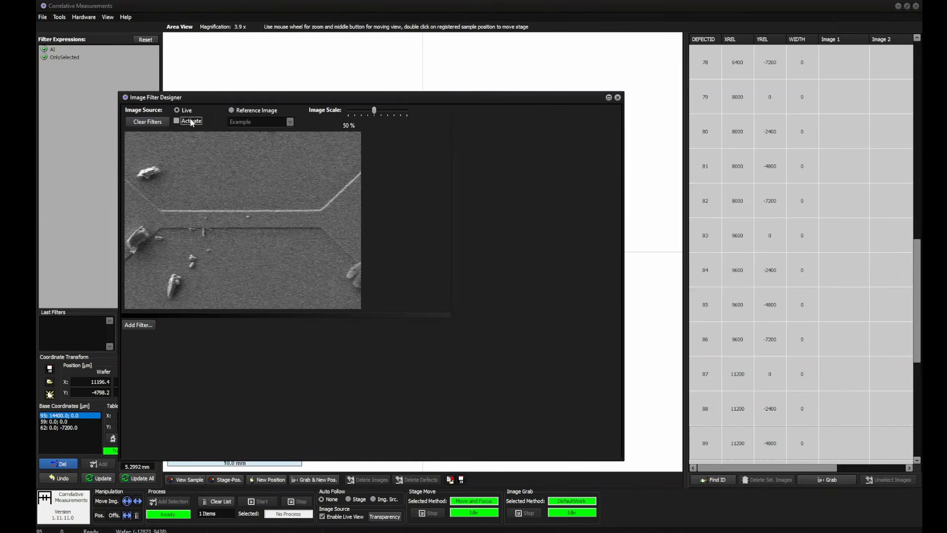
pyautogui.click(192, 122)
pyautogui.moveTo(290, 97); pyautogui.dragTo(276, 55)
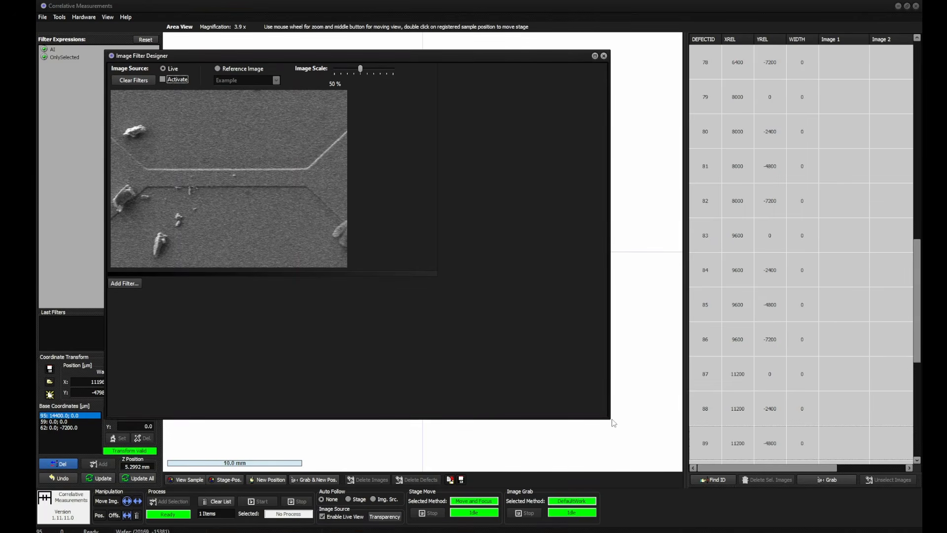
pyautogui.moveTo(612, 419); pyautogui.dragTo(630, 482)
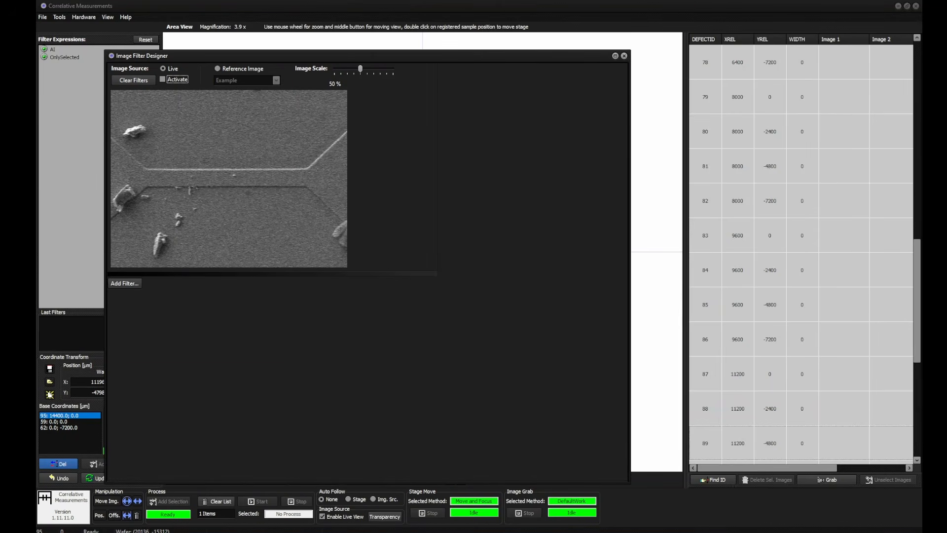
# Add a Crop filter and crop the image to a narrow vertical strip across the bridge, from 484, 194 to 560, 552
pyautogui.click(123, 286)
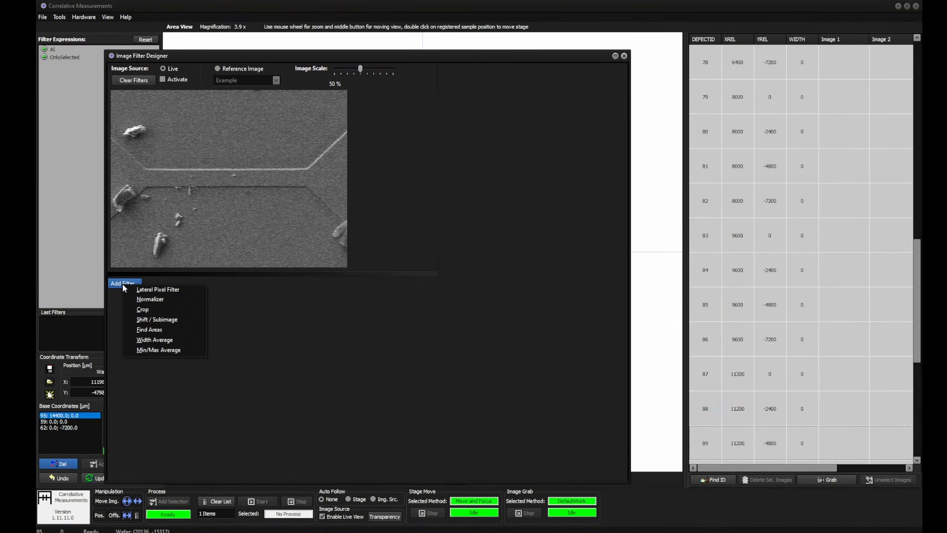
pyautogui.click(143, 309)
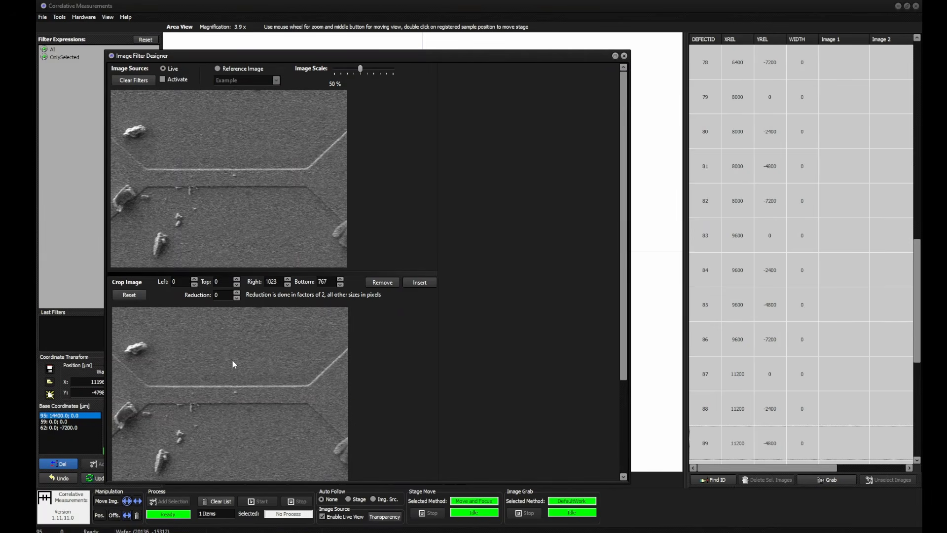
pyautogui.moveTo(224, 351); pyautogui.dragTo(242, 434)
pyautogui.scroll(-1, 519, 327)
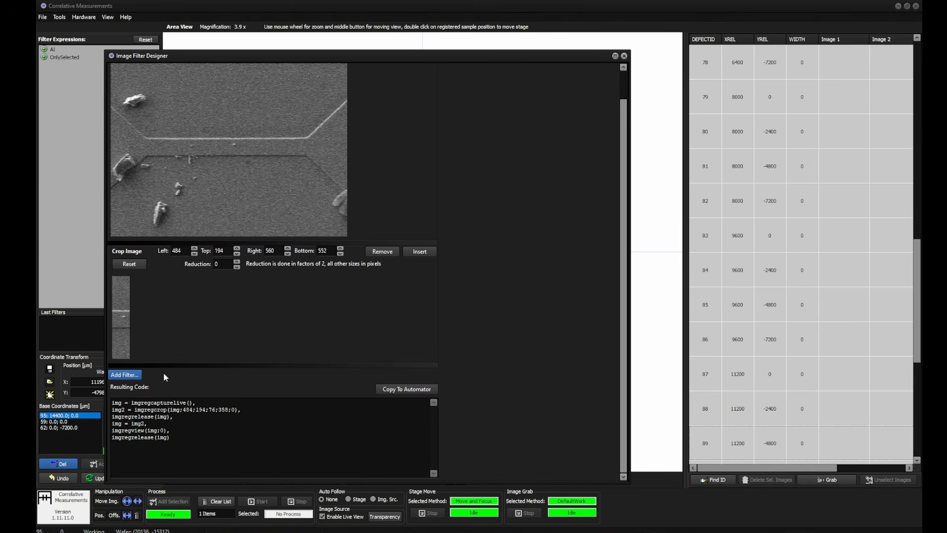
# Add a Min/Max Average filter after the crop and set its distance measurement direction to Horizontal
pyautogui.click(137, 378)
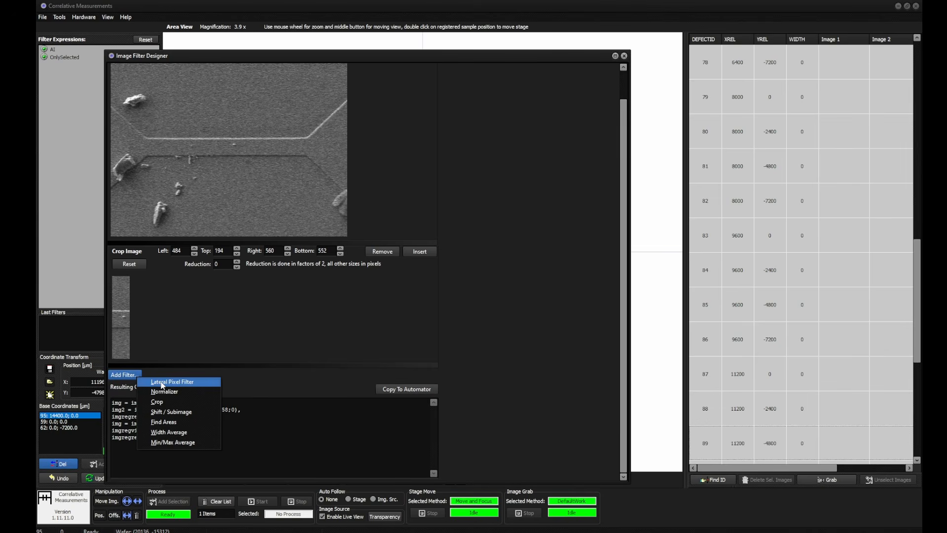
pyautogui.click(172, 443)
pyautogui.click(180, 227)
pyautogui.click(170, 241)
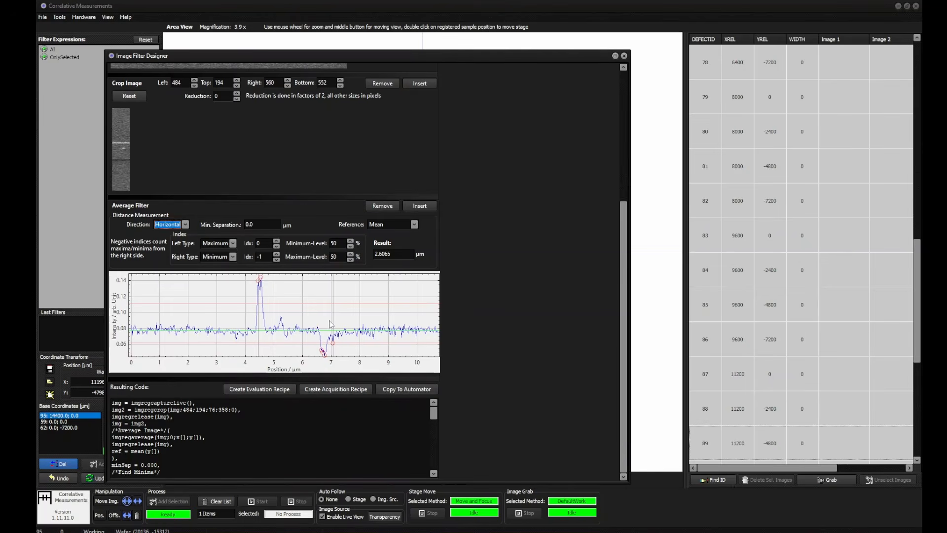
# Insert a Lateral Pixel Filter of type Neighbour average with 6 iterations before the average filter
pyautogui.scroll(3, 470, 244)
pyautogui.scroll(4, 469, 245)
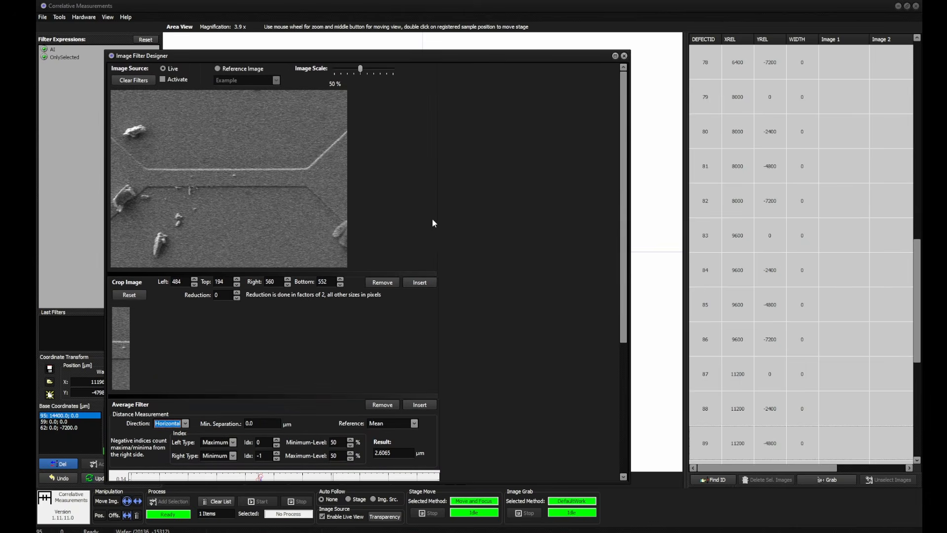
pyautogui.scroll(-2, 502, 259)
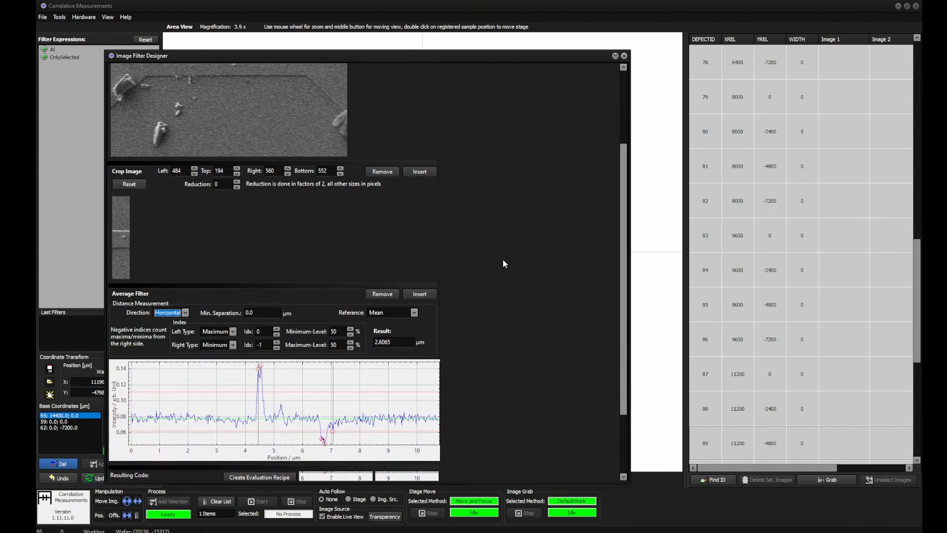
pyautogui.click(434, 295)
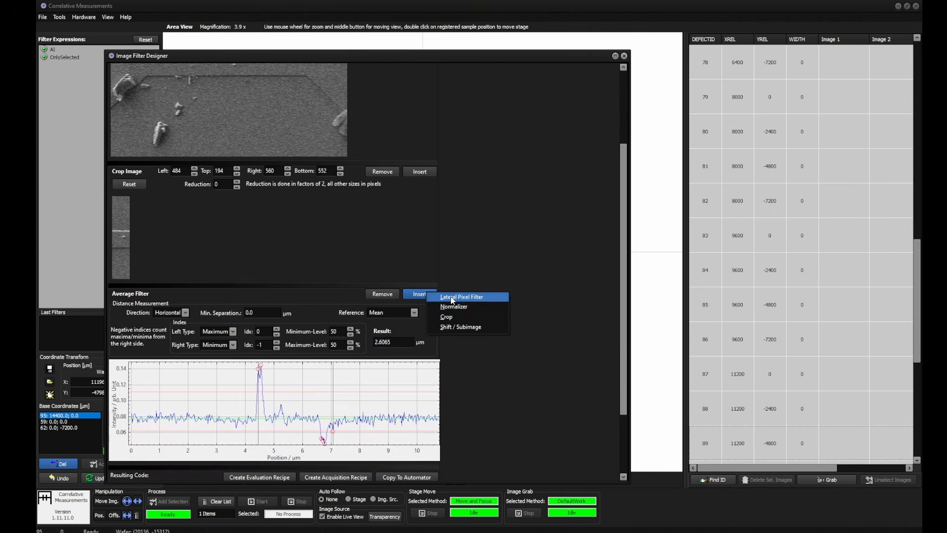
pyautogui.click(452, 298)
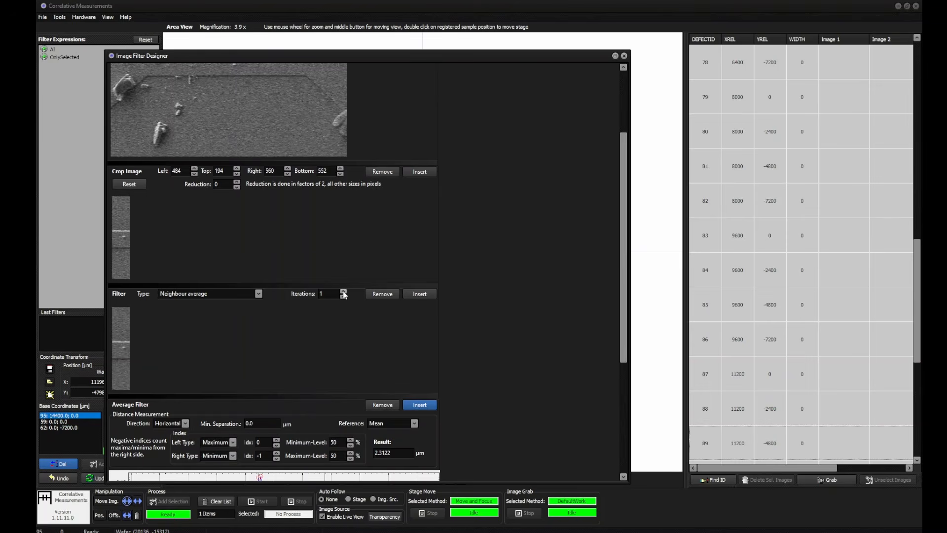
pyautogui.scroll(-3, 452, 361)
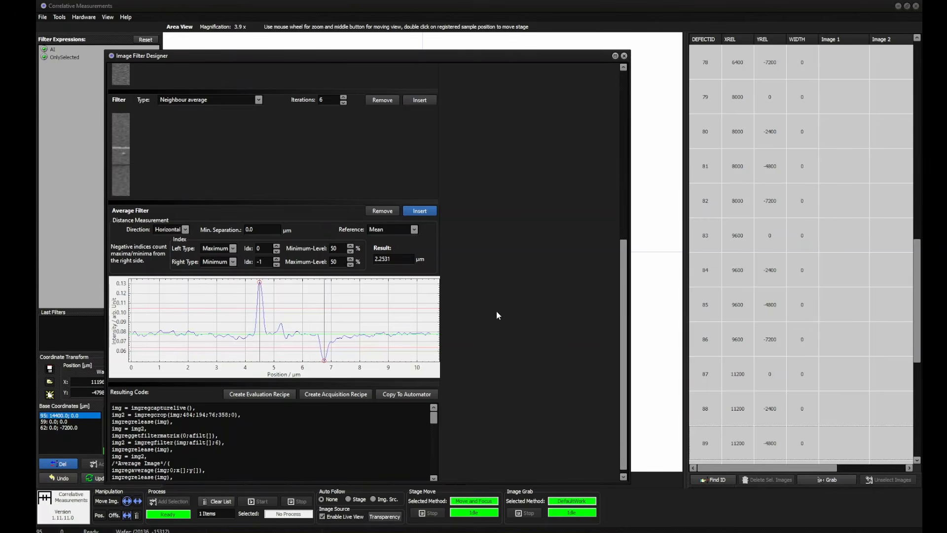
# Activate the live image source and examine the filter chain's width measurement on the incoming frames
pyautogui.scroll(6, 496, 314)
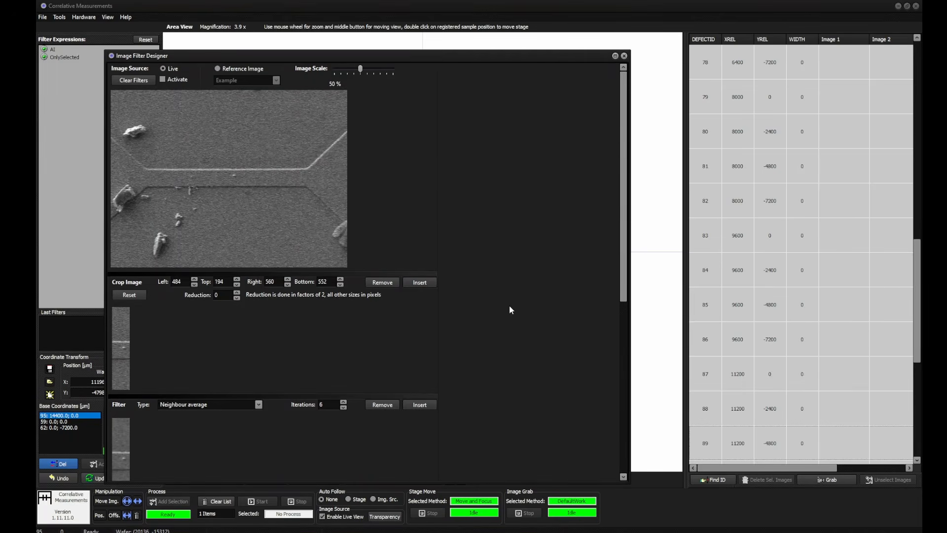
pyautogui.click(177, 81)
pyautogui.scroll(-6, 471, 239)
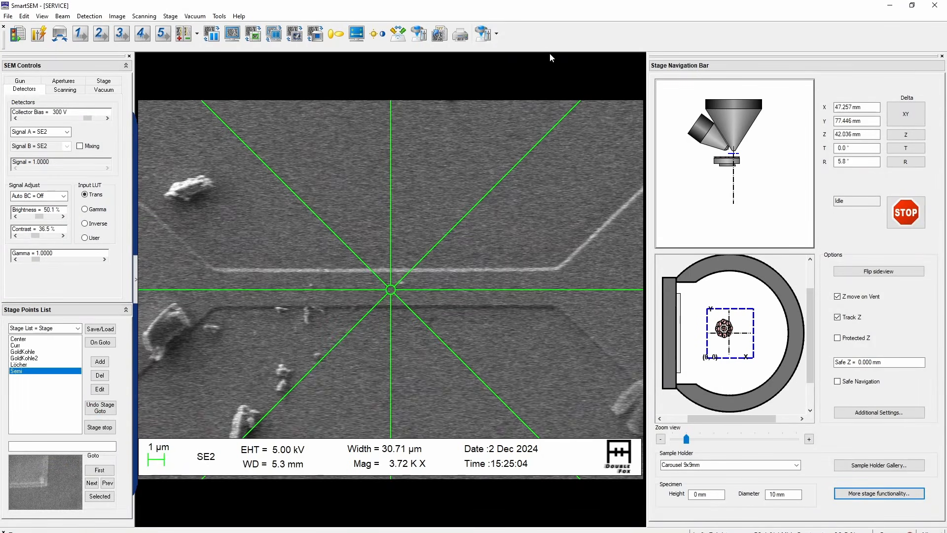
# In SmartSEM, slow the scan down by three speed steps, and return to the Image Filter Designer to check the less noisy measurement
pyautogui.click(65, 90)
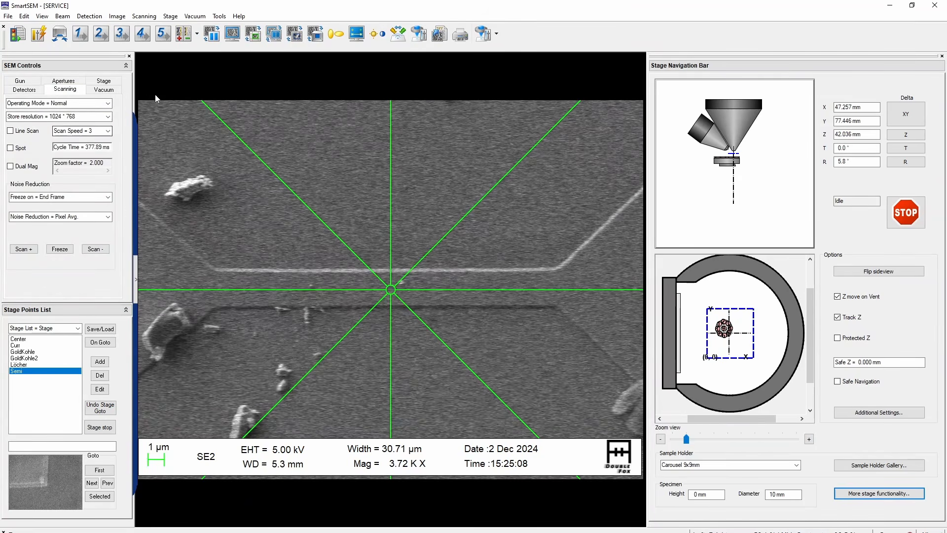
pyautogui.press('-')
pyautogui.press('-')
pyautogui.press('-')
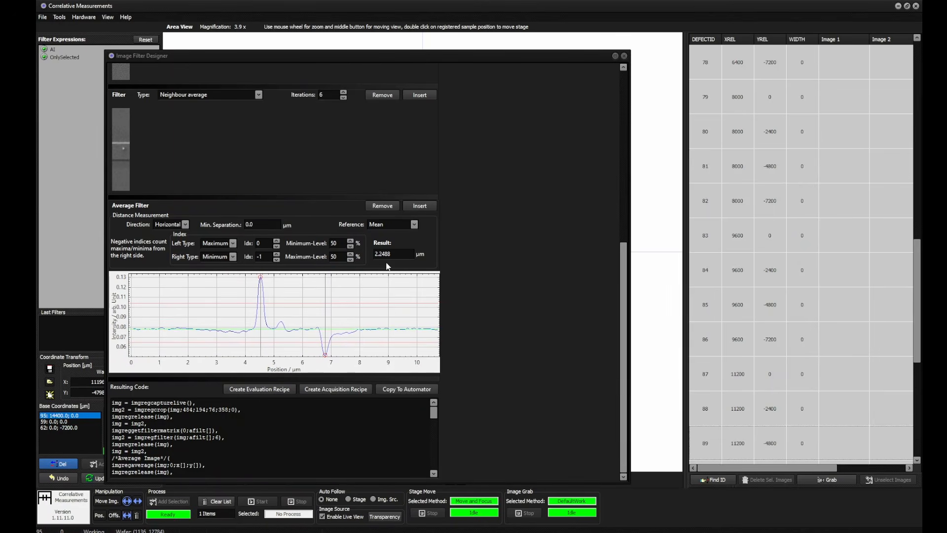
pyautogui.moveTo(624, 295); pyautogui.dragTo(624, 124)
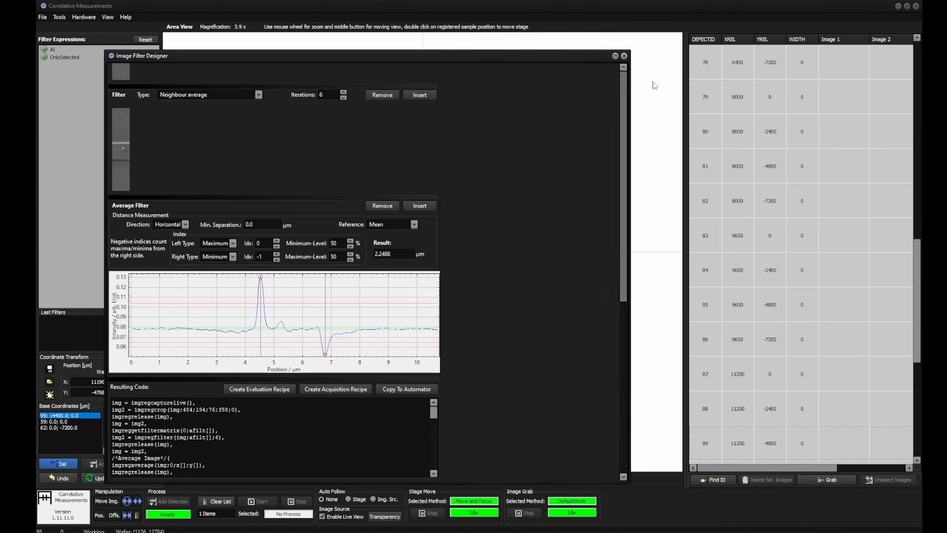
pyautogui.scroll(-10, 501, 222)
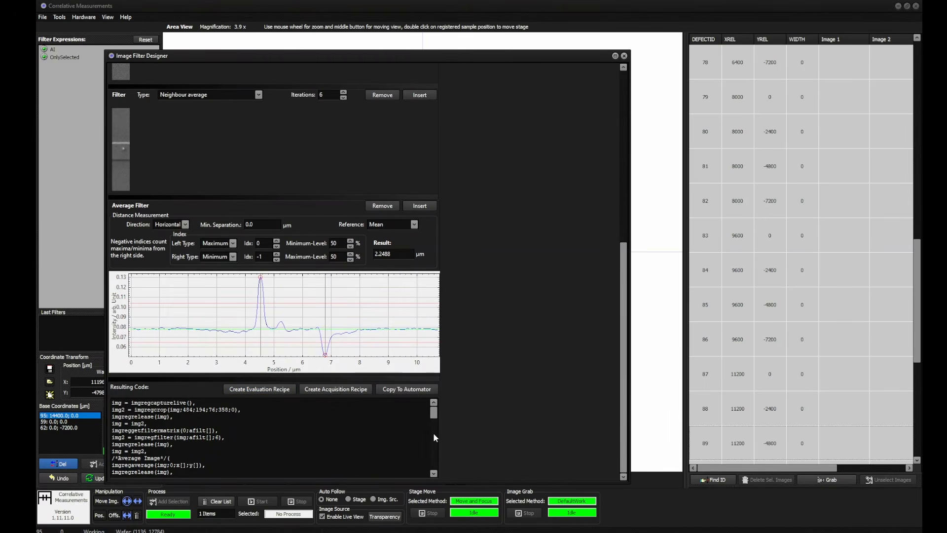
# Create an acquisition recipe from the filter chain and select RefDemo followed by ImageDemo as the states activated before grabbing
pyautogui.moveTo(434, 412)
pyautogui.mouseDown()
pyautogui.moveTo(440, 467)
pyautogui.moveTo(435, 410)
pyautogui.mouseUp()
pyautogui.click(331, 391)
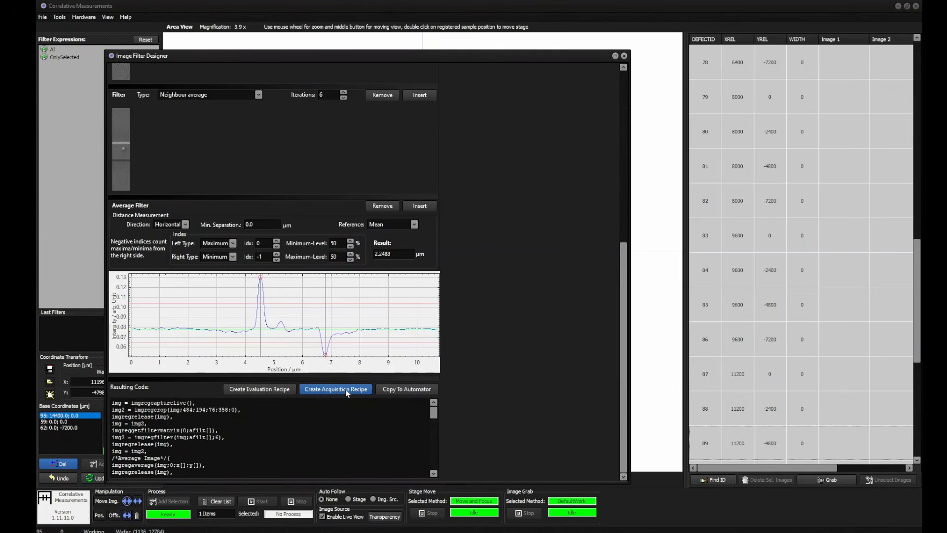
pyautogui.click(349, 391)
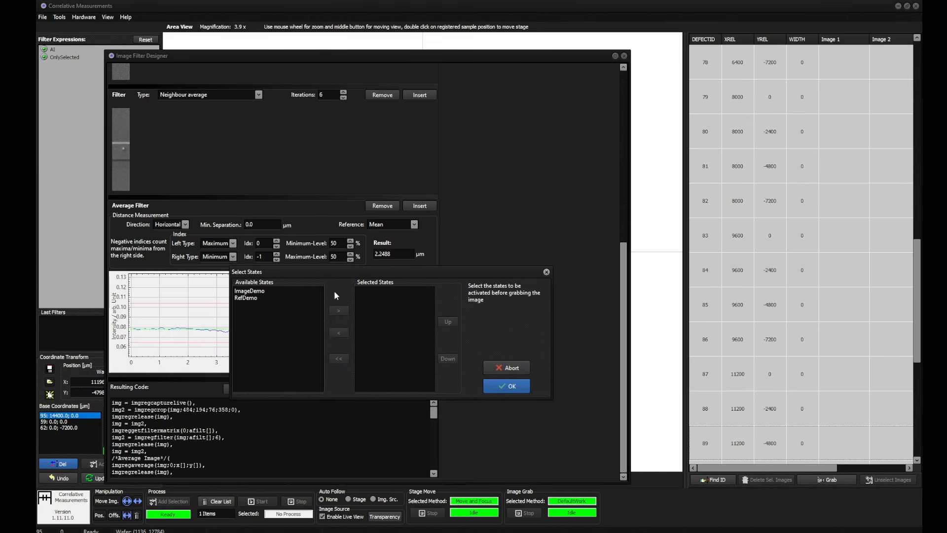
pyautogui.moveTo(336, 271); pyautogui.dragTo(319, 173)
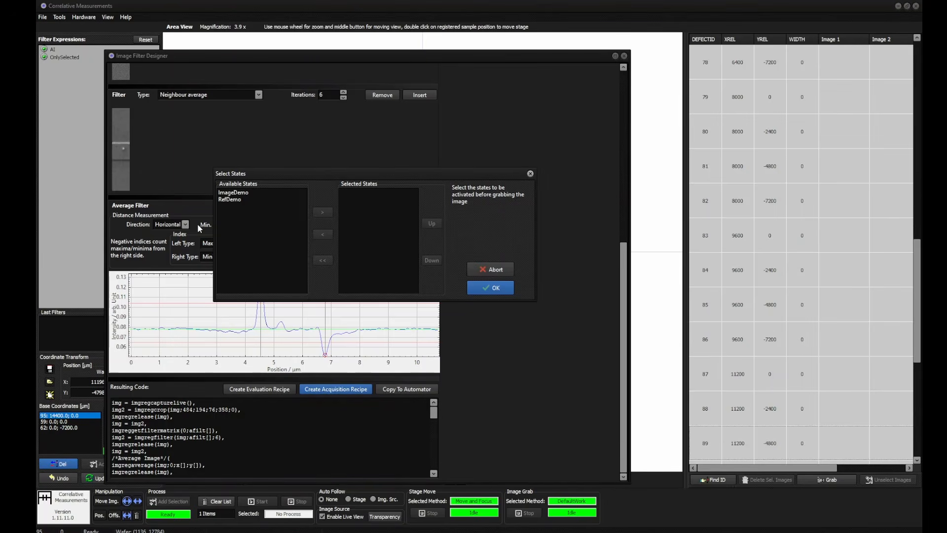
pyautogui.click(238, 199)
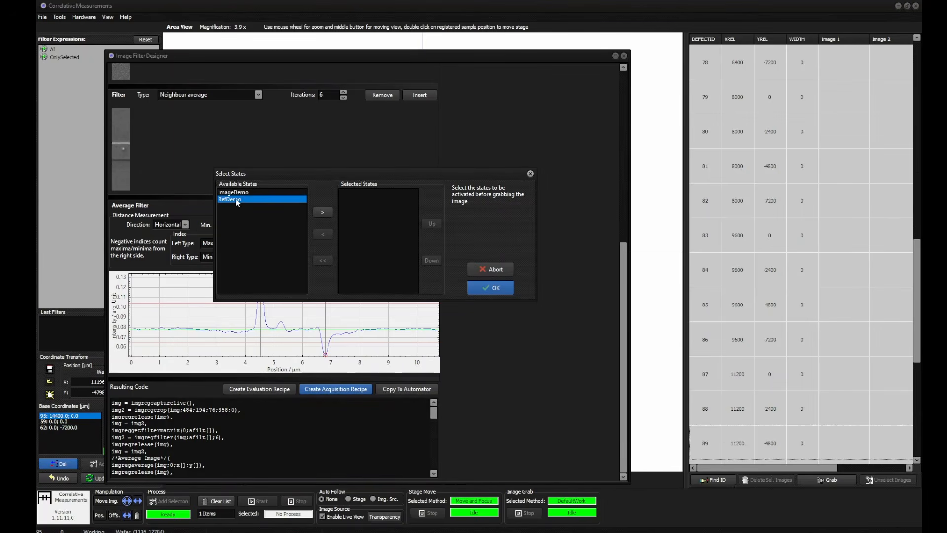
pyautogui.click(322, 212)
pyautogui.doubleClick(281, 192)
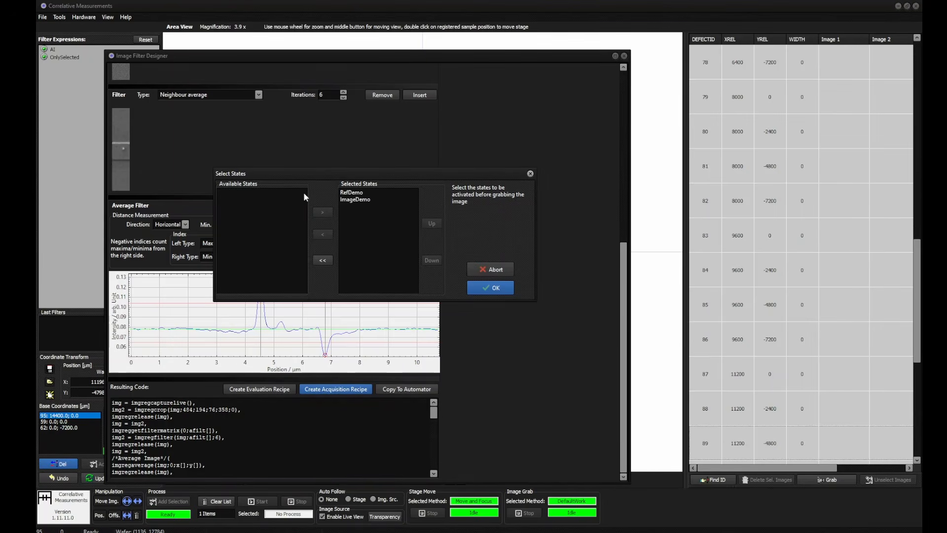
# Move ImageDemo ahead of RefDemo in the selected states and return it to second place
pyautogui.click(357, 201)
pyautogui.click(431, 225)
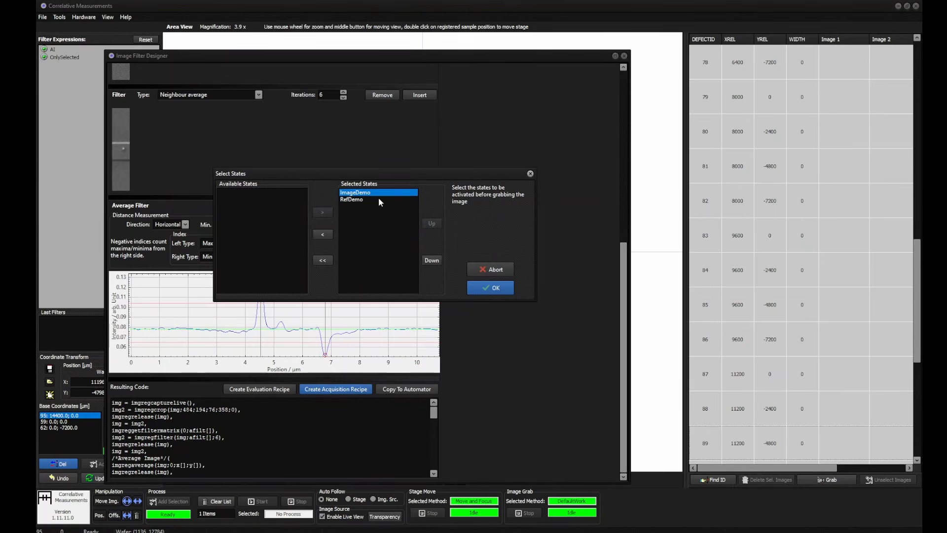
pyautogui.click(431, 261)
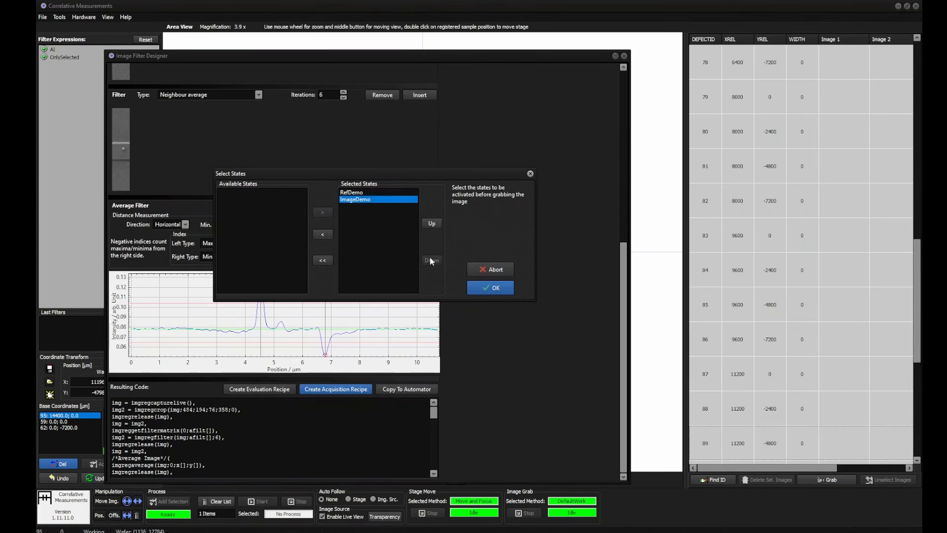
pyautogui.click(365, 193)
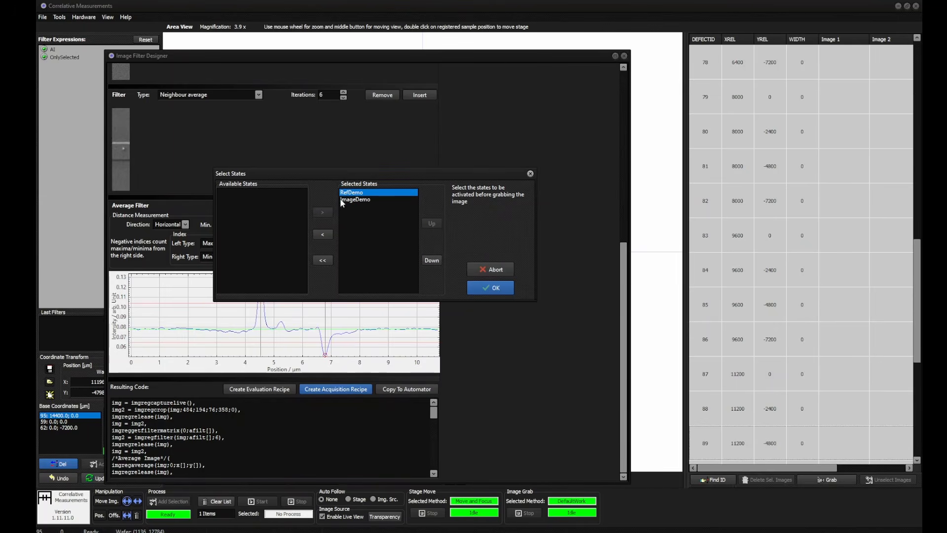
pyautogui.moveTo(359, 184); pyautogui.dragTo(367, 201)
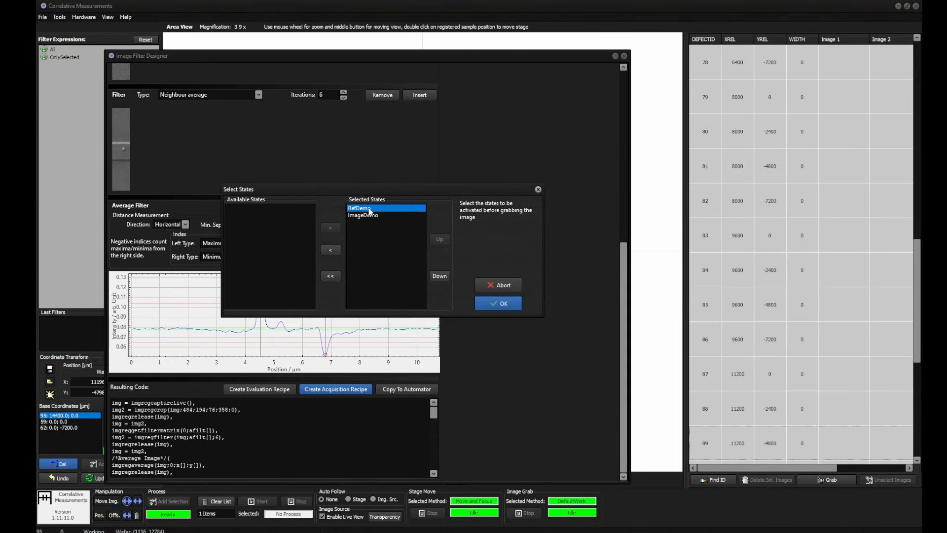
pyautogui.click(371, 217)
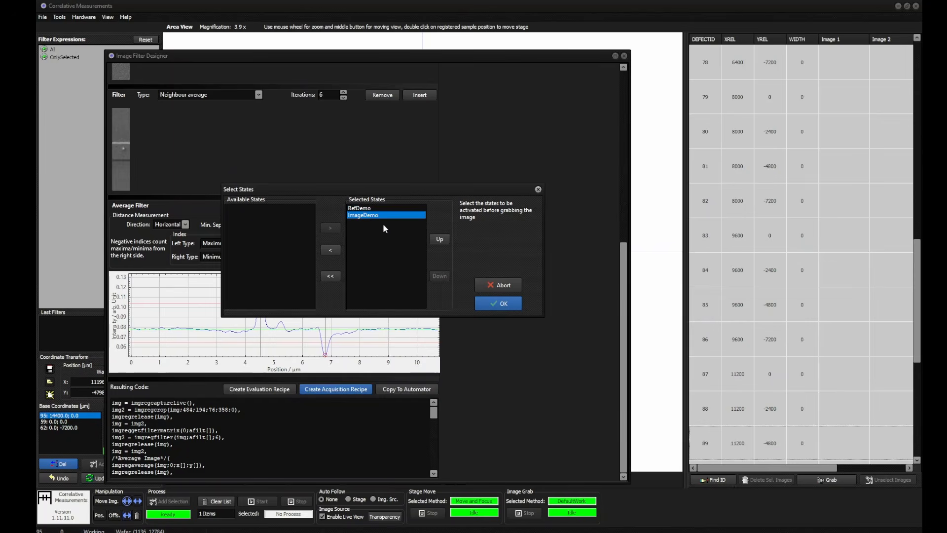
# Accept the selected states and save the acquisition recipe as CaptureDemo
pyautogui.click(499, 305)
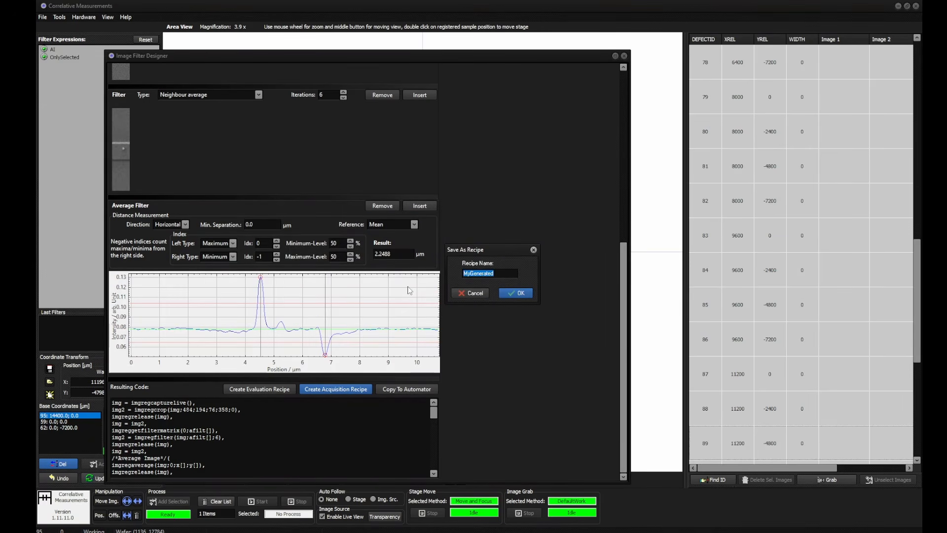
pyautogui.write('AcuqCapture')
pyautogui.click(523, 295)
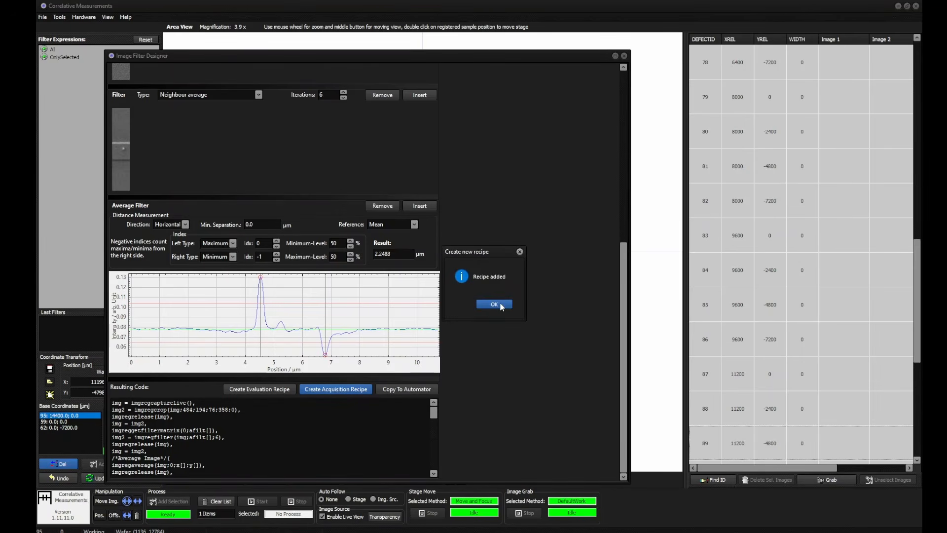
pyautogui.click(503, 305)
# Clear all filters and close the Image Filter Designer
pyautogui.scroll(10, 503, 310)
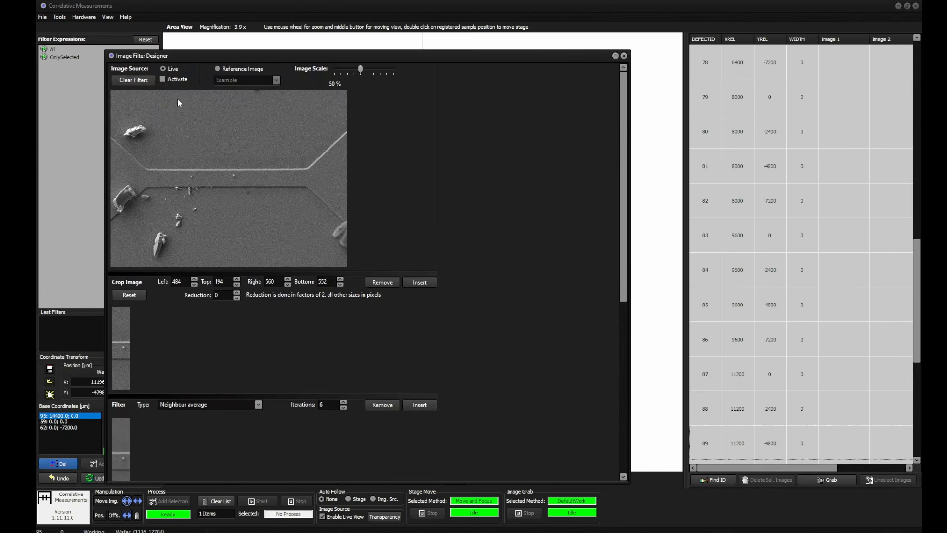
pyautogui.click(133, 80)
pyautogui.click(624, 56)
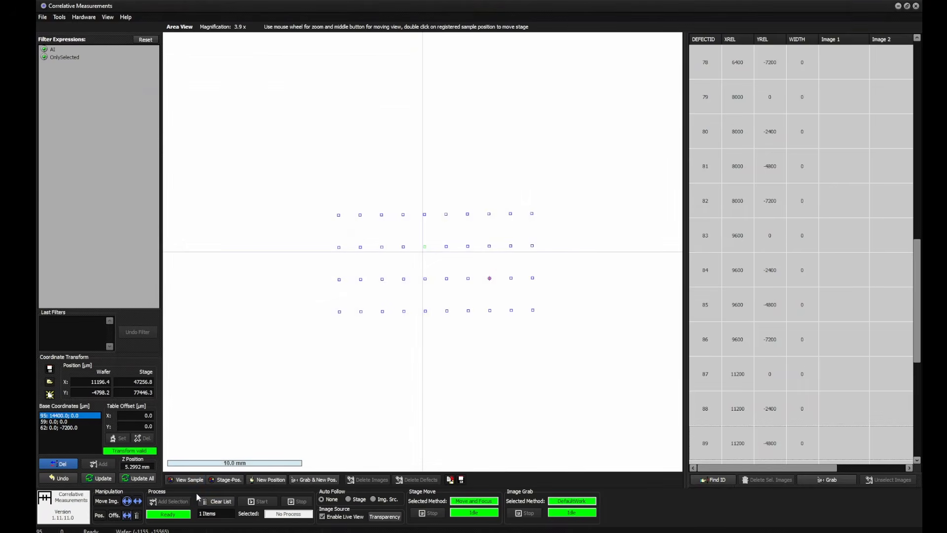
# Run the CaptureDemo process on all die grid positions, replacing the previous process list with the full selection
pyautogui.click(296, 515)
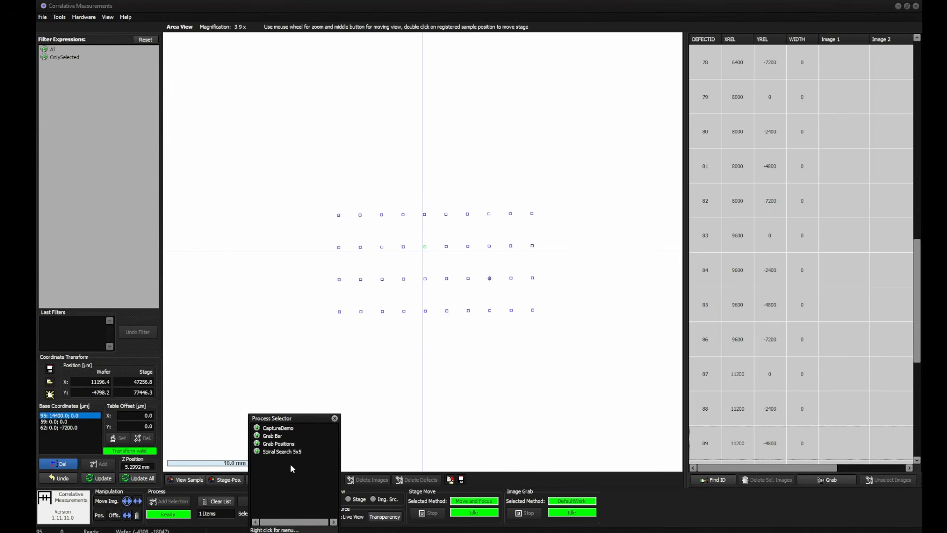
pyautogui.doubleClick(298, 428)
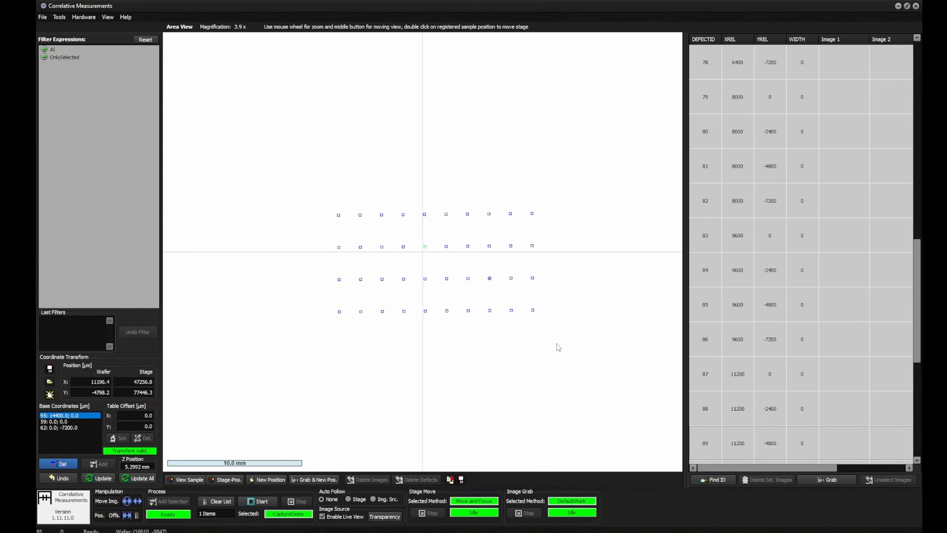
pyautogui.moveTo(591, 349); pyautogui.dragTo(264, 175)
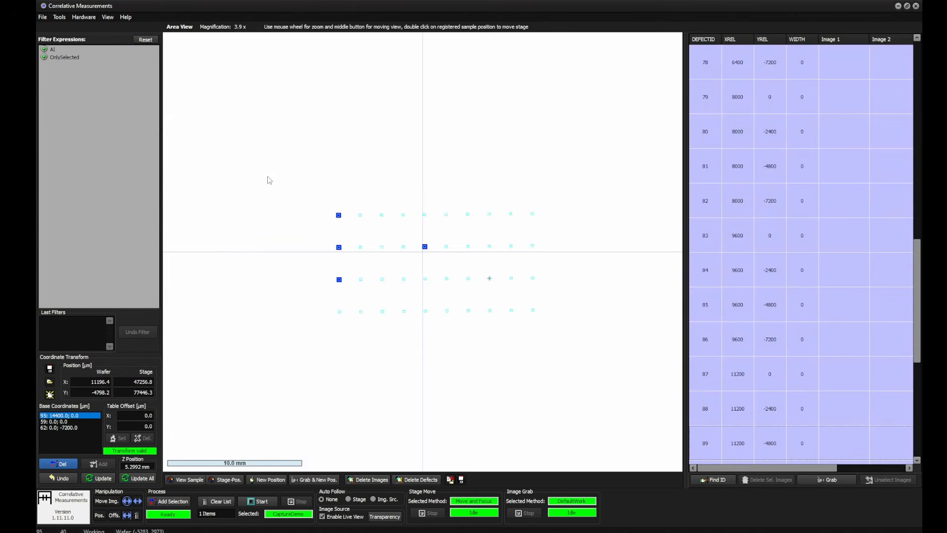
pyautogui.click(216, 502)
pyautogui.click(170, 500)
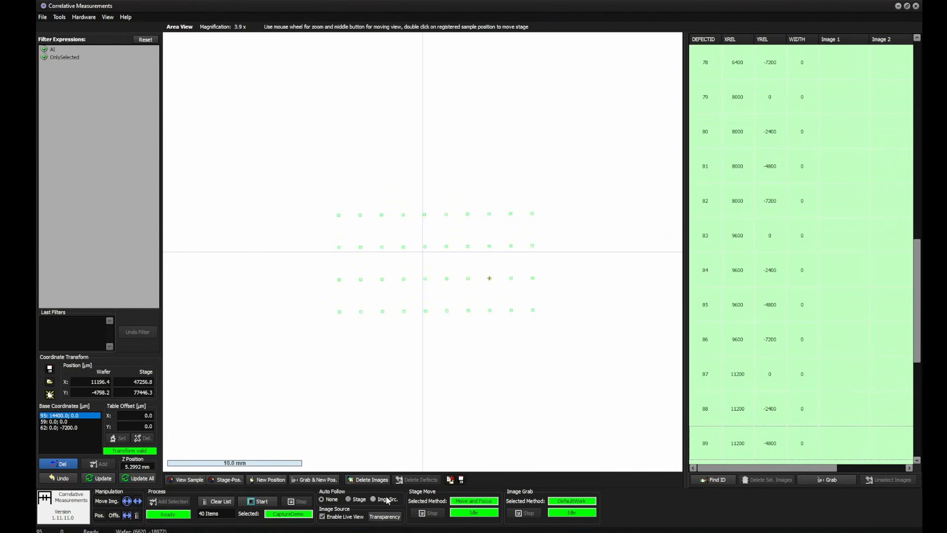
pyautogui.click(262, 502)
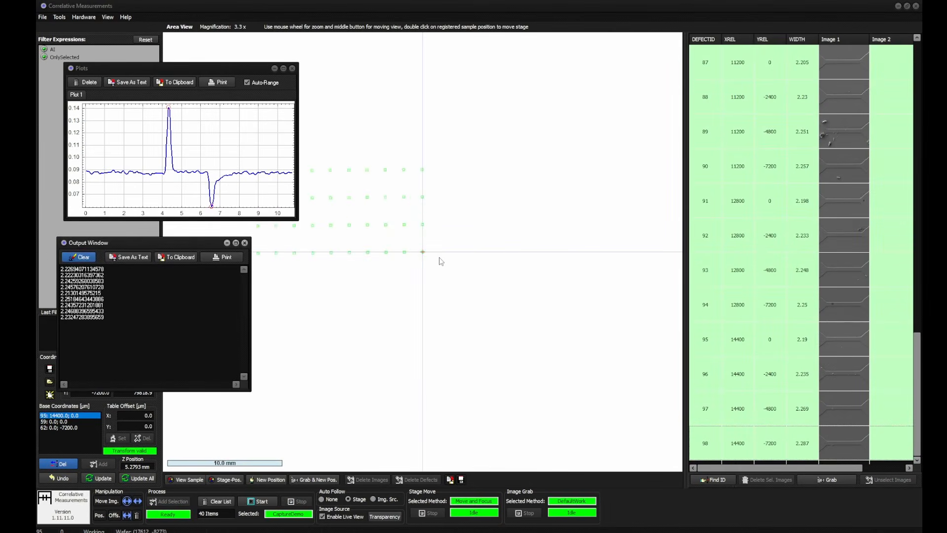
# Sort the measurement results table by WIDTH in ascending order
pyautogui.moveTo(919, 397); pyautogui.dragTo(899, 94)
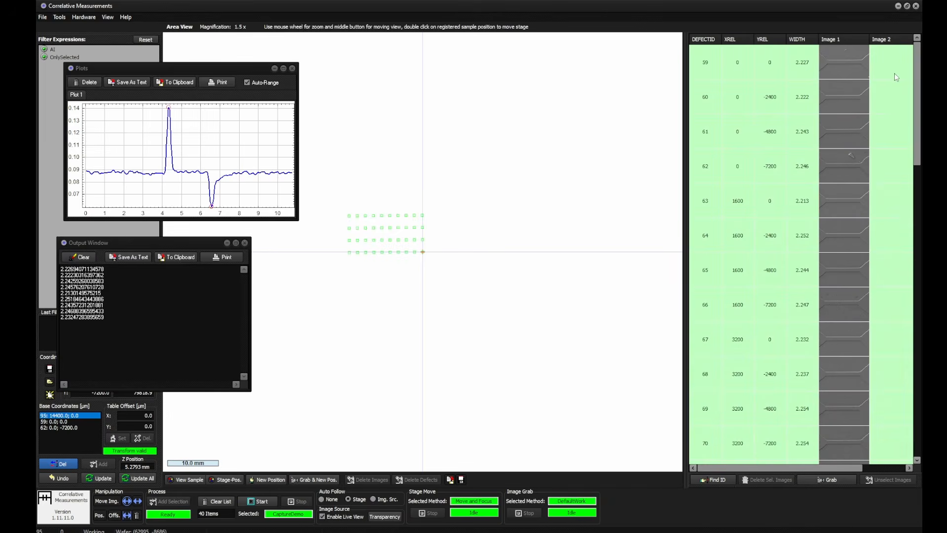
pyautogui.click(799, 62)
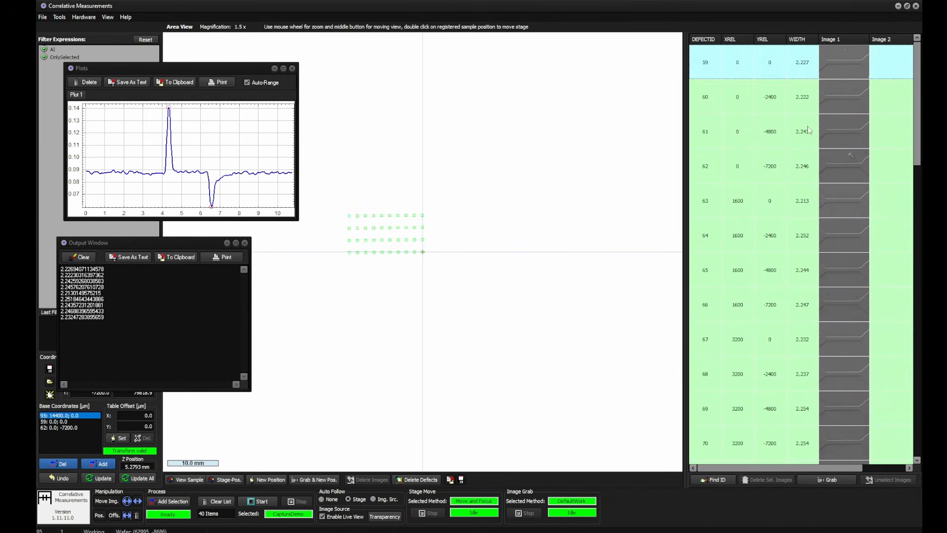
pyautogui.click(803, 40)
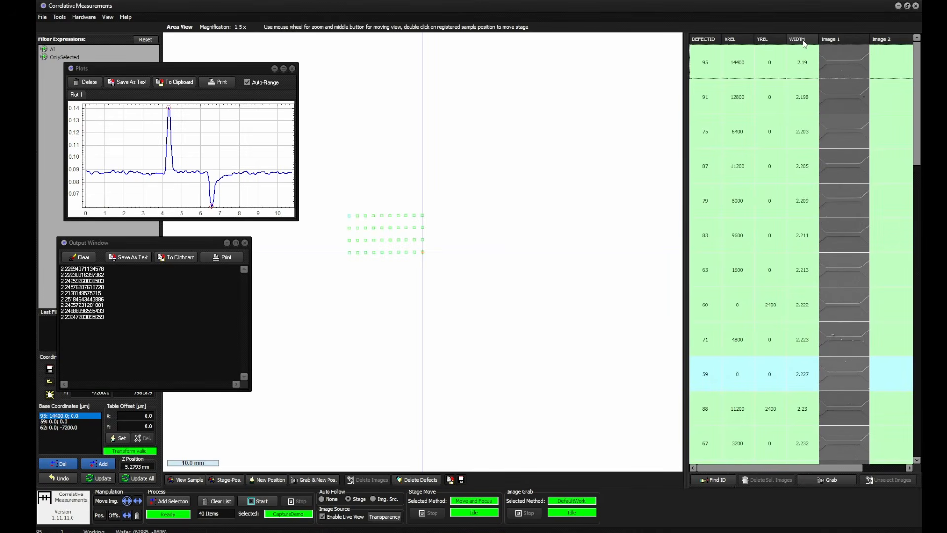
# Examine the table entries with the largest widths, comparing their grid positions and captured images
pyautogui.moveTo(917, 148); pyautogui.dragTo(922, 439)
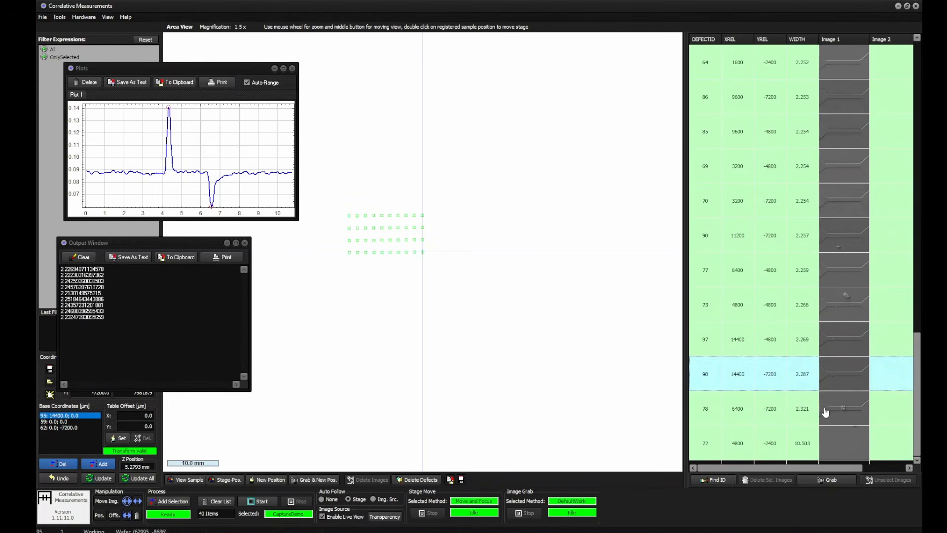
pyautogui.click(799, 411)
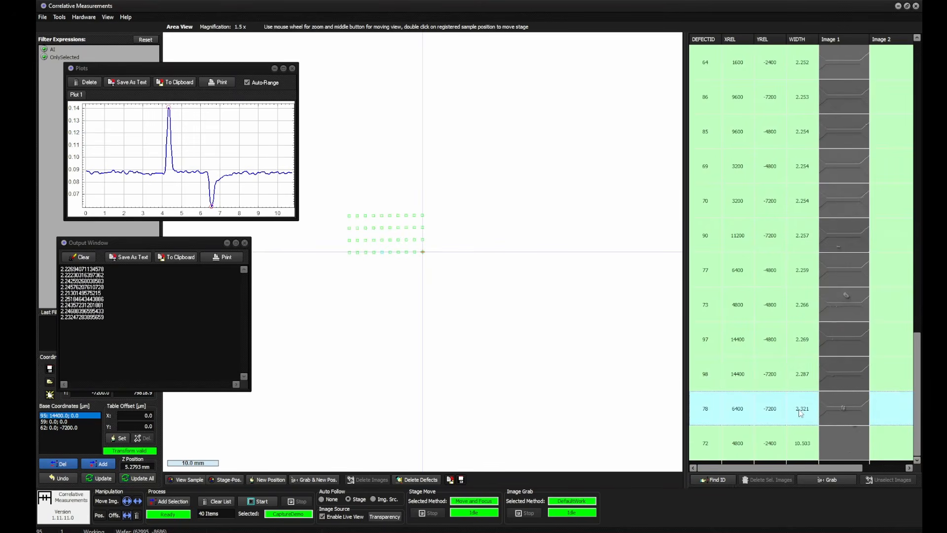
pyautogui.click(780, 374)
pyautogui.scroll(4, 447, 263)
pyautogui.click(774, 343)
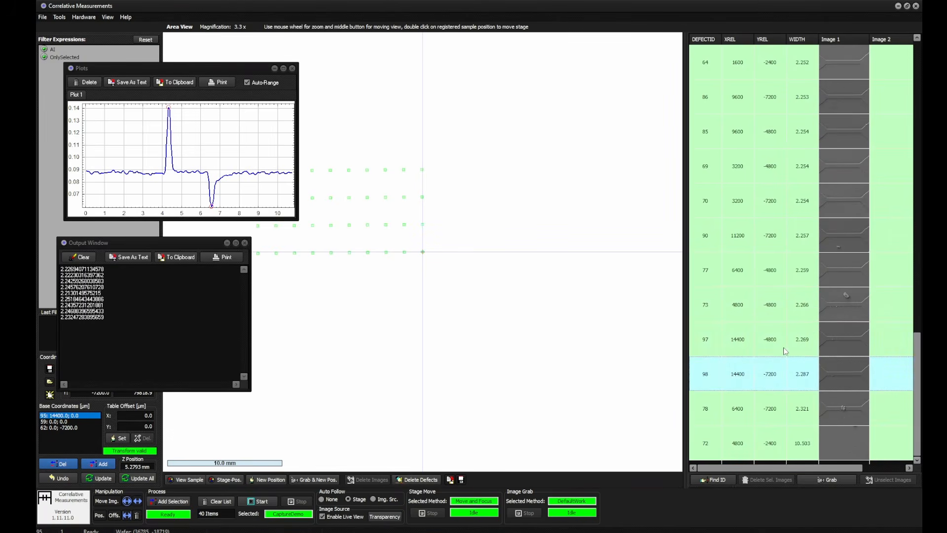
pyautogui.click(776, 306)
pyautogui.click(773, 271)
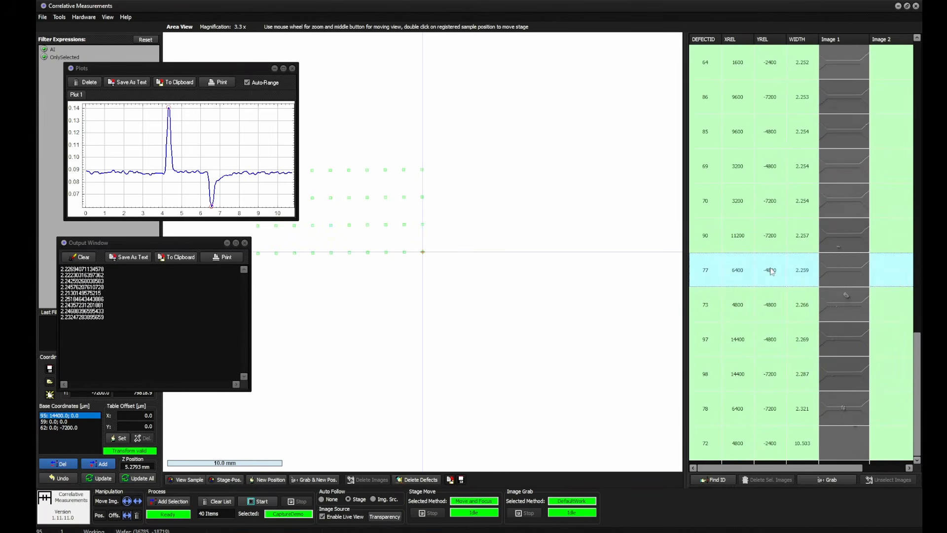
pyautogui.click(778, 206)
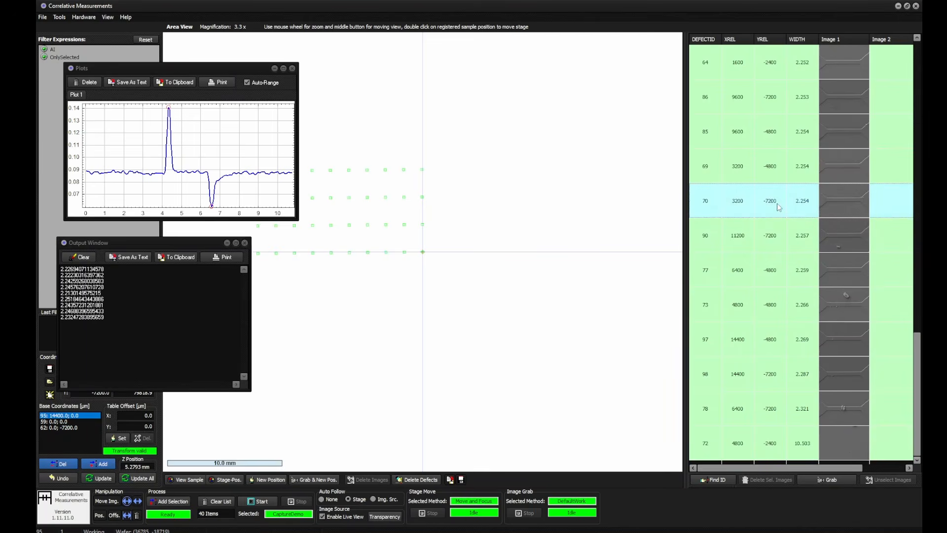
pyautogui.click(782, 259)
pyautogui.click(781, 167)
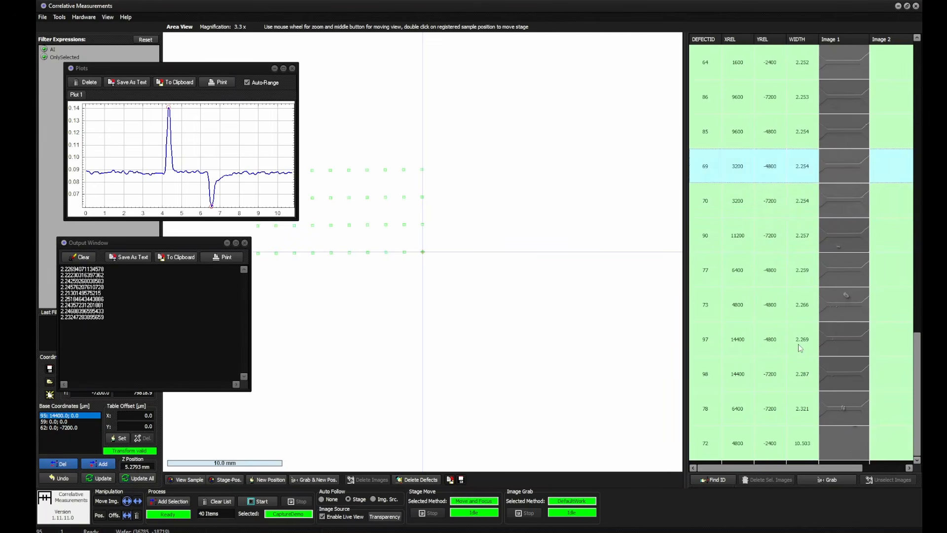
pyautogui.click(801, 415)
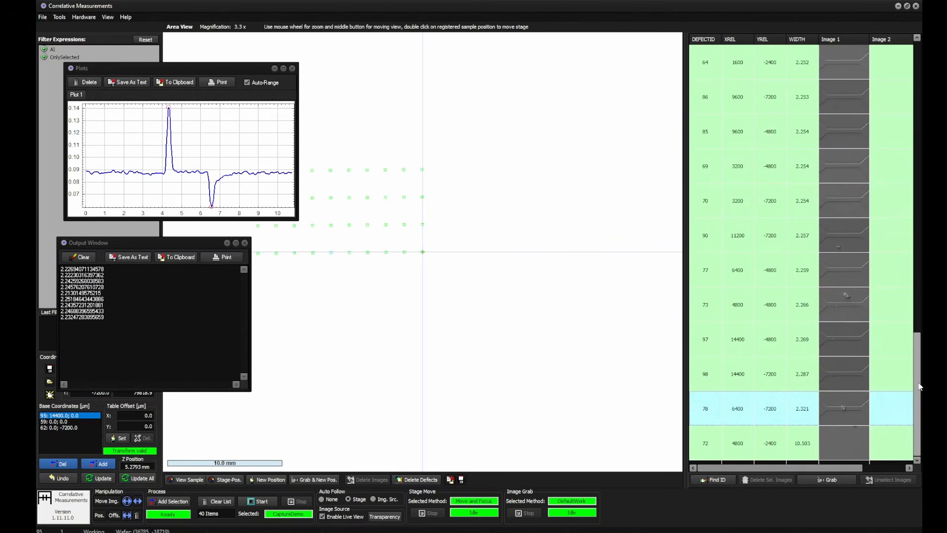
# Center the area view on the captured image of defect 95, the entry with the smallest width
pyautogui.moveTo(921, 387); pyautogui.dragTo(924, 83)
pyautogui.click(787, 72)
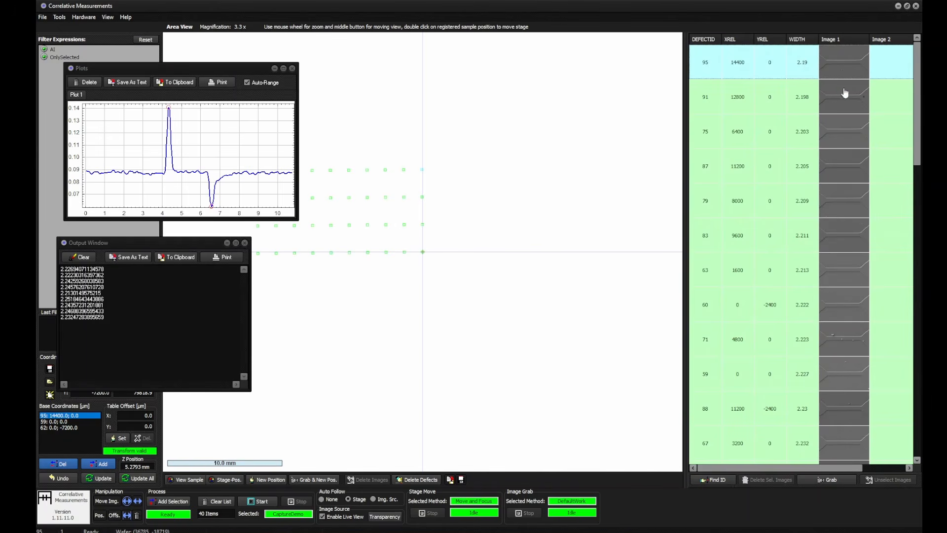
pyautogui.rightClick(846, 66)
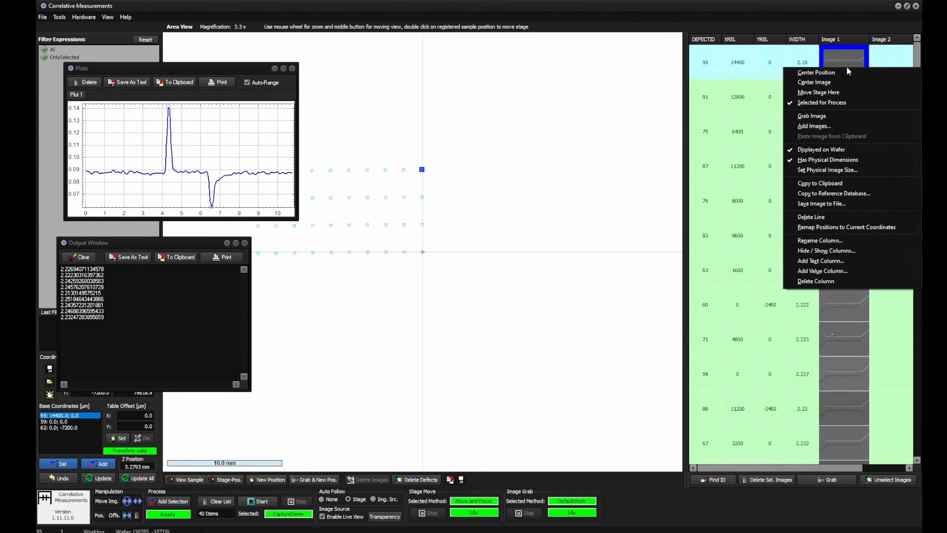
pyautogui.click(868, 82)
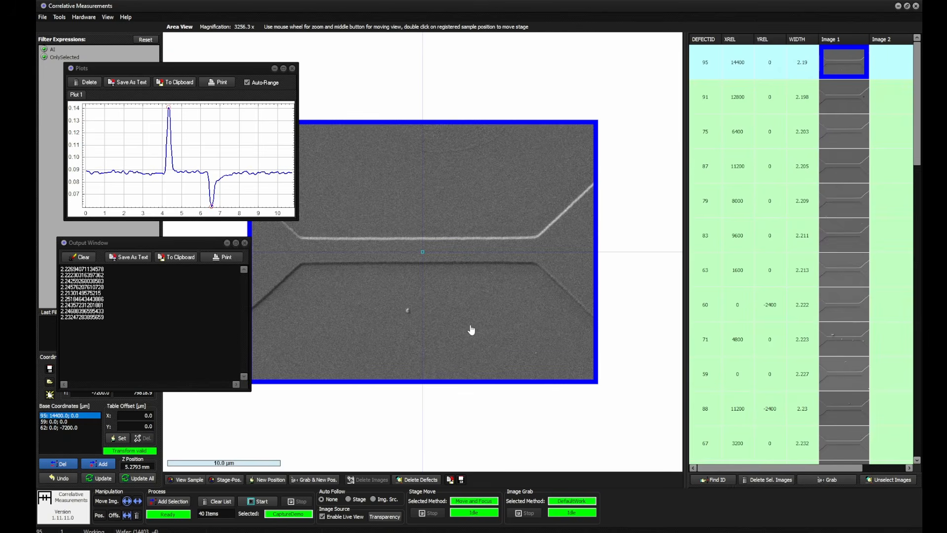
# Add a vertical distance measurement between the bright and dark edge lines in defect 95's image and refine its alignment
pyautogui.scroll(3, 455, 311)
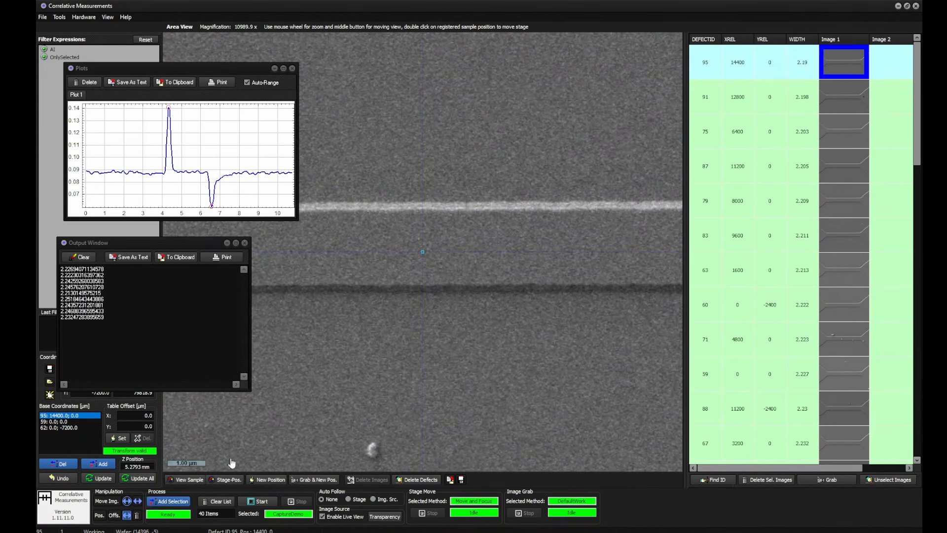
pyautogui.moveTo(426, 209); pyautogui.dragTo(427, 294)
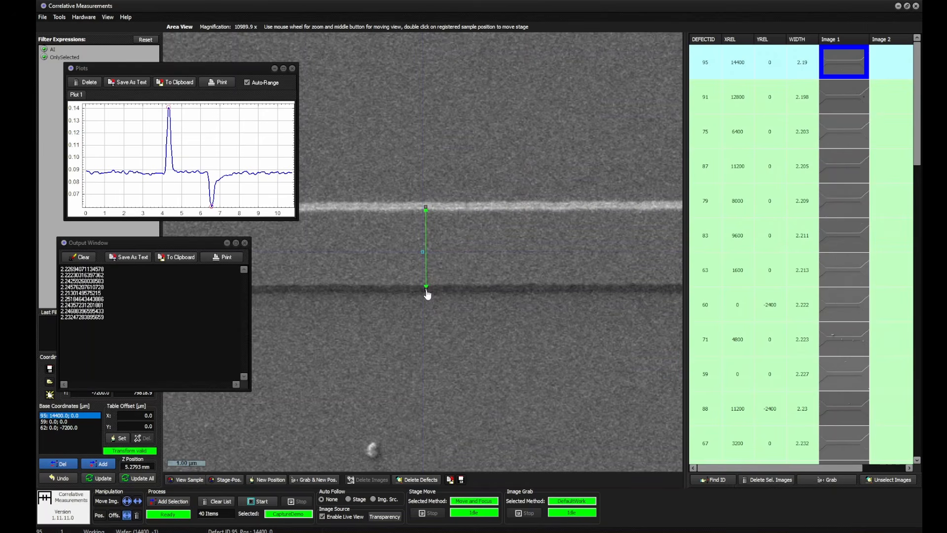
pyautogui.click(454, 290)
pyautogui.click(445, 262)
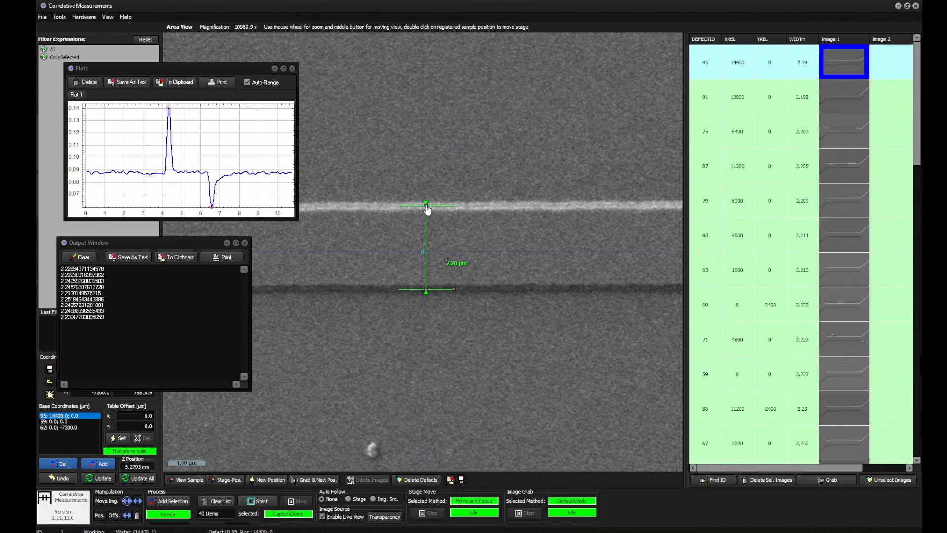
pyautogui.scroll(5, 427, 209)
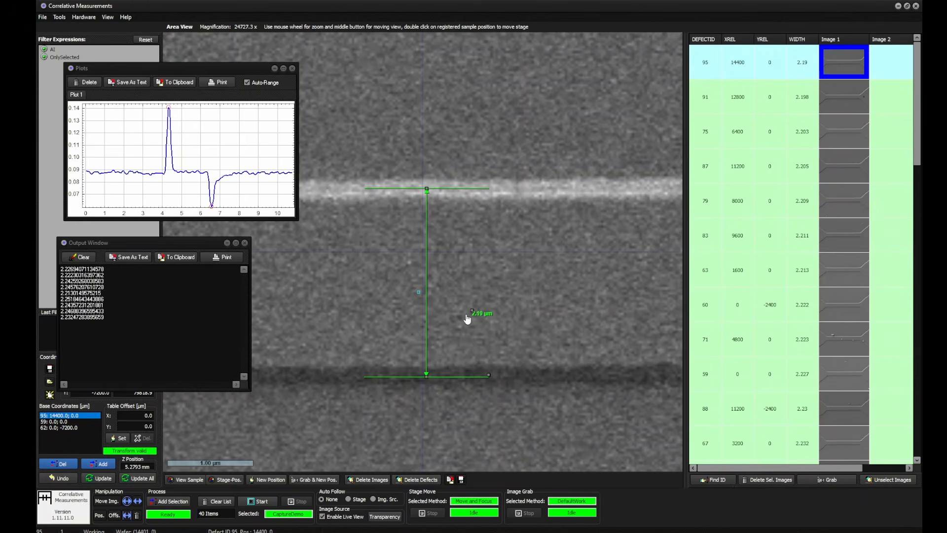
# Center the area view on the position of defect 98 near the end of the sorted table
pyautogui.moveTo(919, 110); pyautogui.dragTo(920, 413)
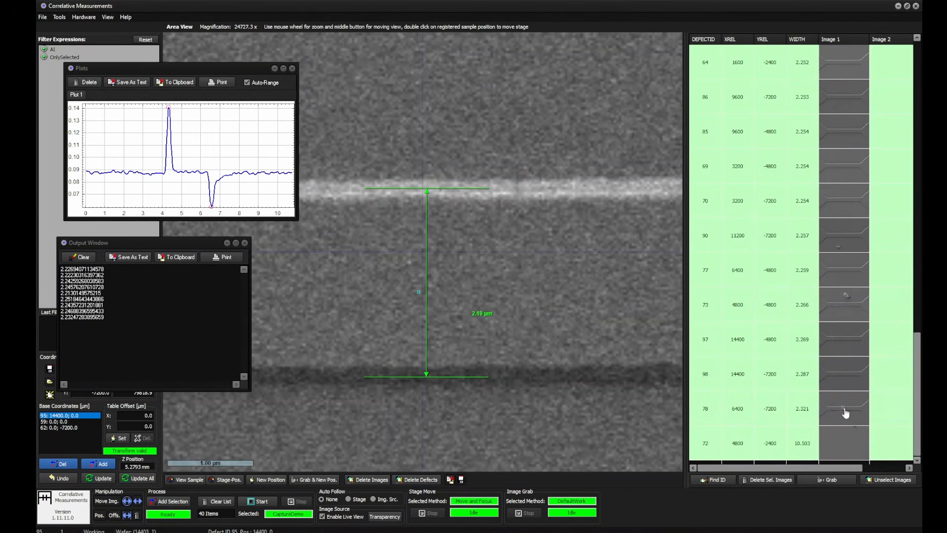
pyautogui.click(848, 376)
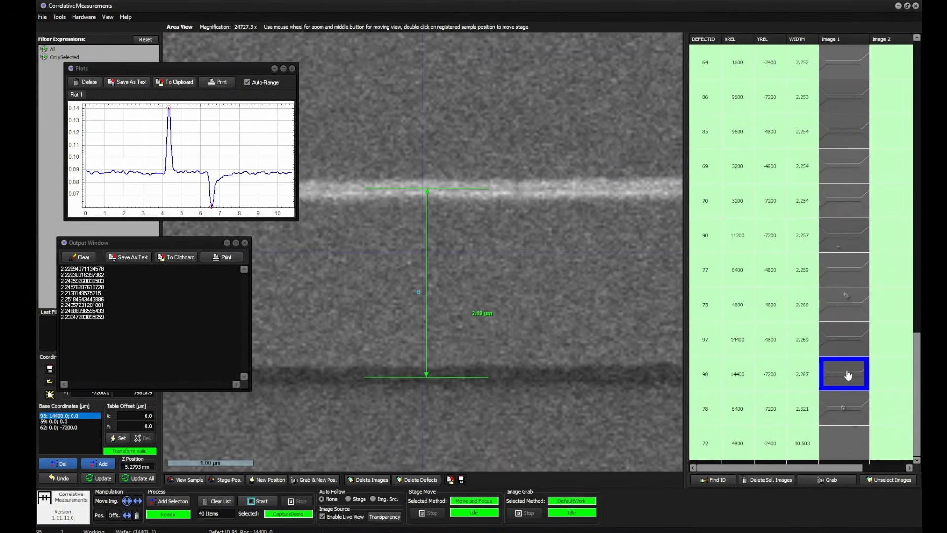
pyautogui.rightClick(847, 376)
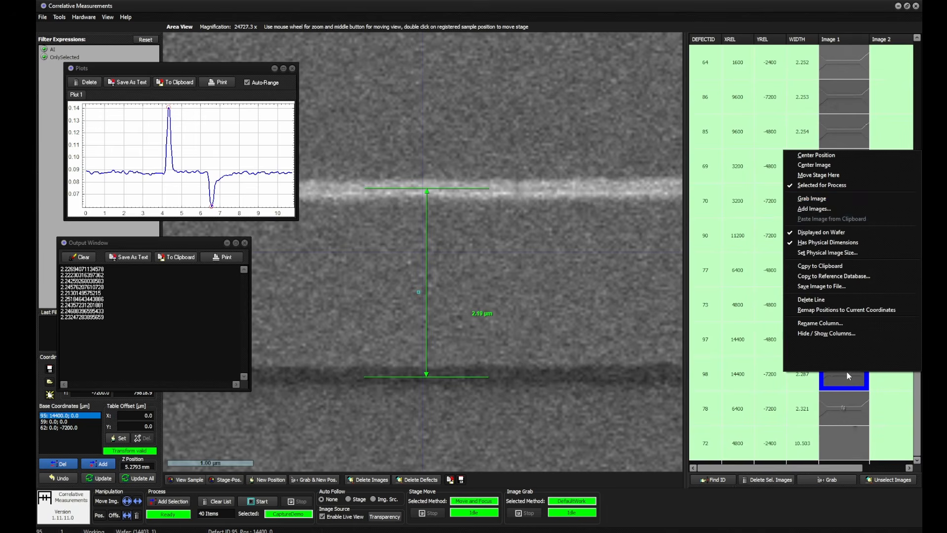
pyautogui.click(833, 157)
# Add a vertical distance measurement between the bright and dark edge lines in defect 98's image and compare it with defect 95's measurement
pyautogui.scroll(-5, 509, 322)
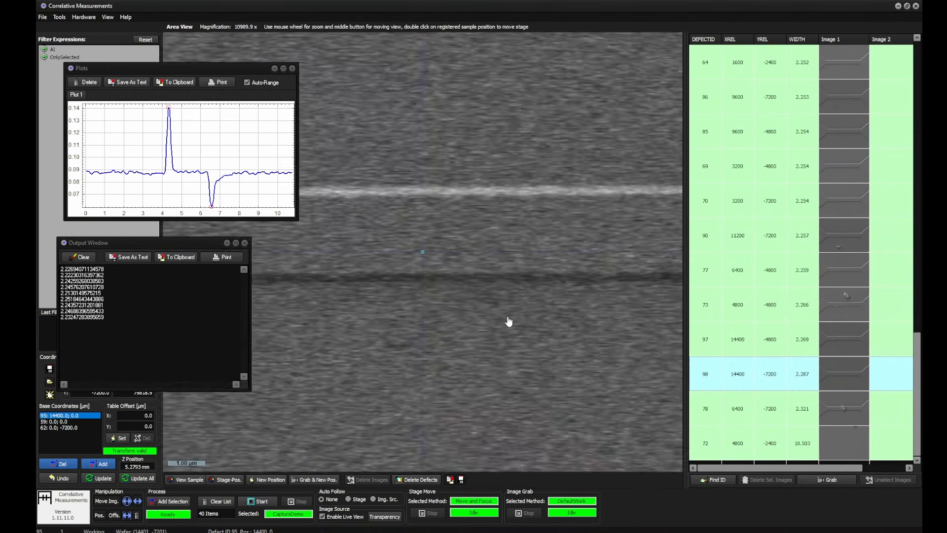
pyautogui.scroll(2, 509, 321)
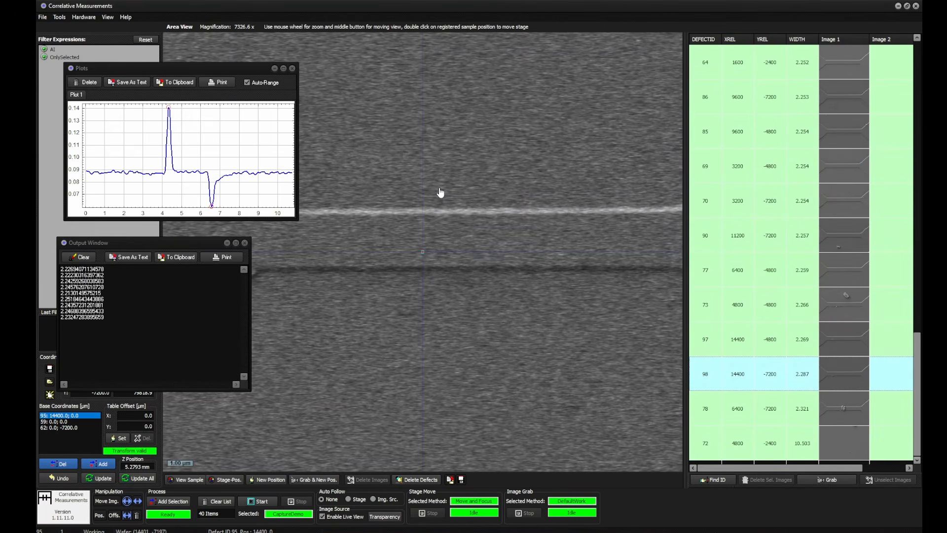
pyautogui.scroll(1, 440, 193)
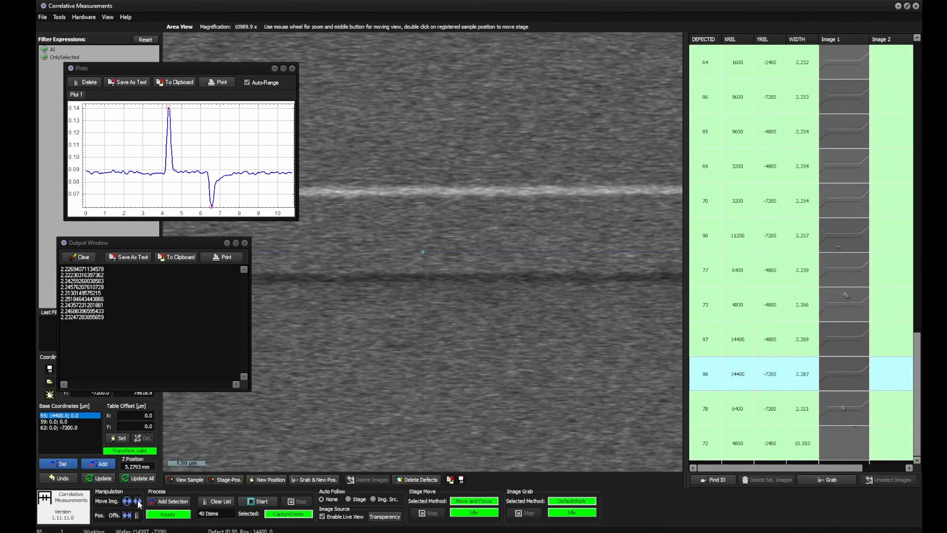
pyautogui.click(127, 516)
pyautogui.moveTo(423, 194); pyautogui.dragTo(423, 279)
pyautogui.click(448, 283)
pyautogui.scroll(-6, 511, 328)
pyautogui.scroll(6, 511, 329)
pyautogui.scroll(-10, 477, 261)
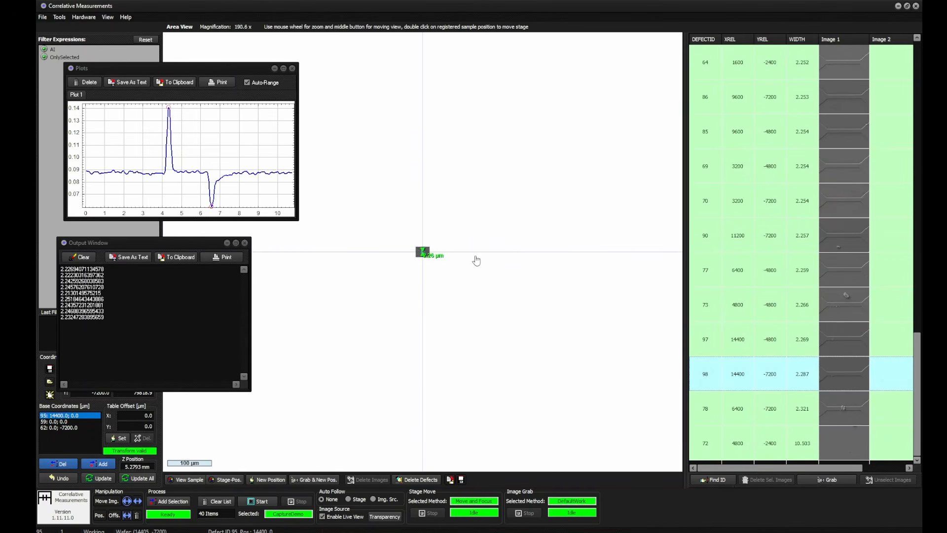
pyautogui.scroll(-3, 478, 262)
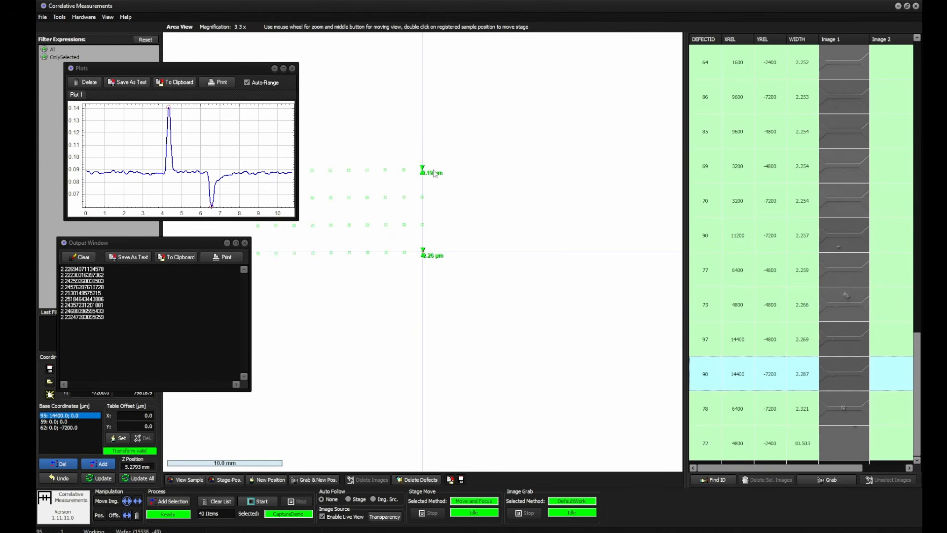
pyautogui.scroll(3, 437, 176)
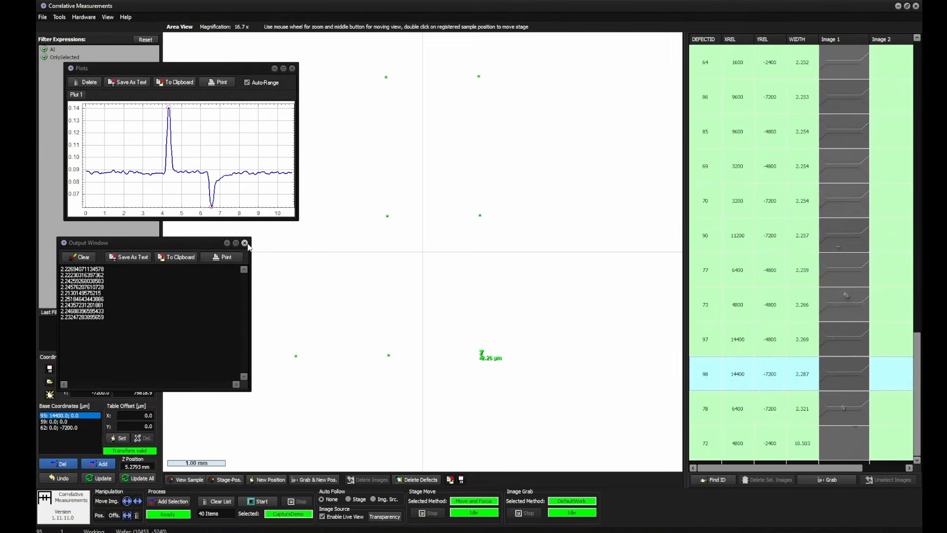
# Open the CaptureDemo process in the Automator and close the Plots and Output windows covering it
pyautogui.click(299, 514)
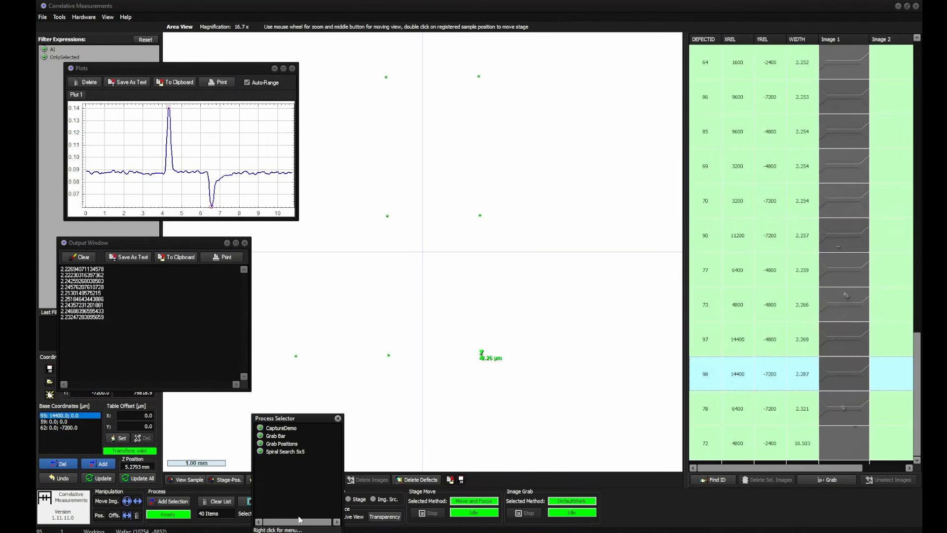
pyautogui.rightClick(296, 433)
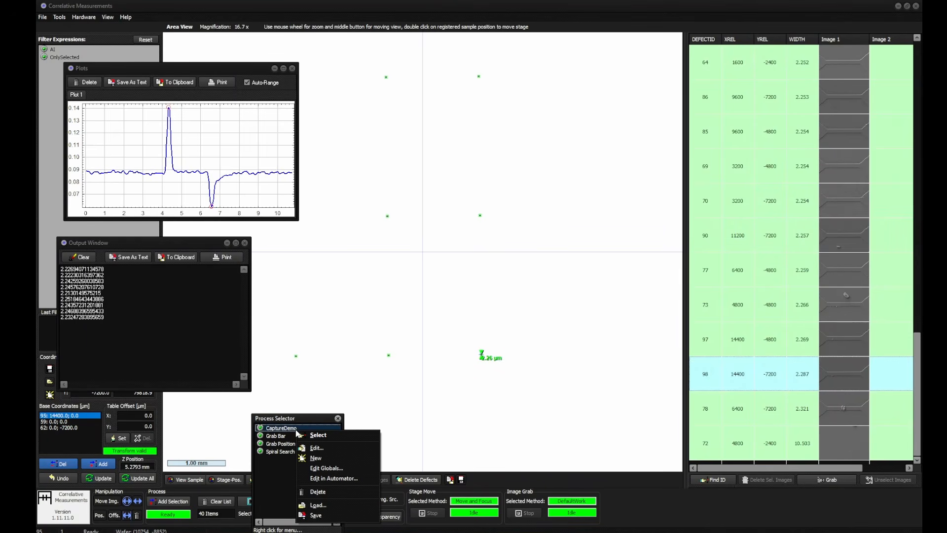
pyautogui.click(337, 478)
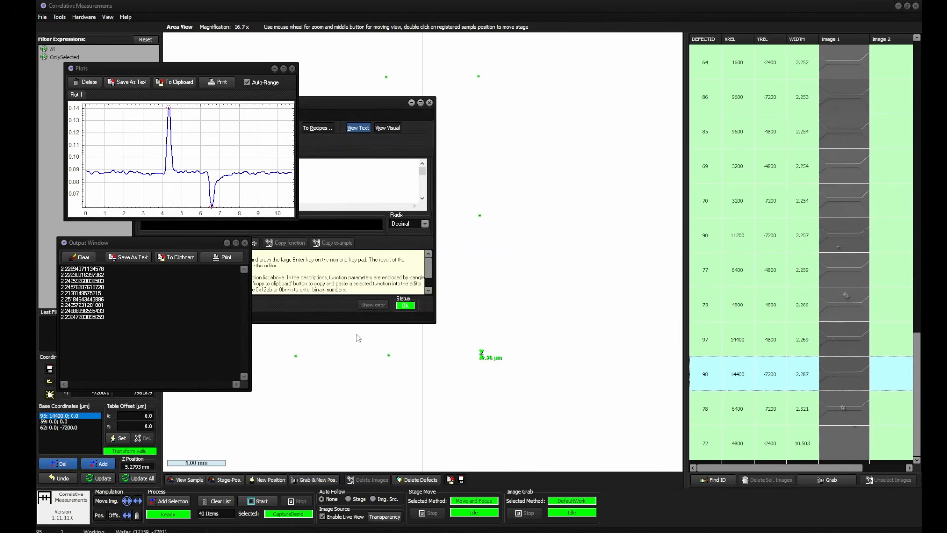
pyautogui.moveTo(282, 97); pyautogui.dragTo(287, 40)
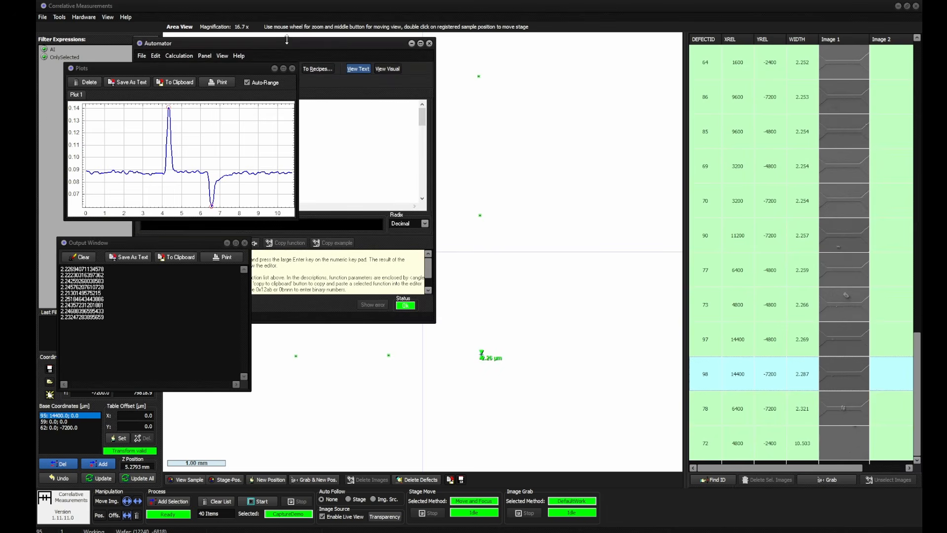
pyautogui.click(293, 69)
pyautogui.click(245, 243)
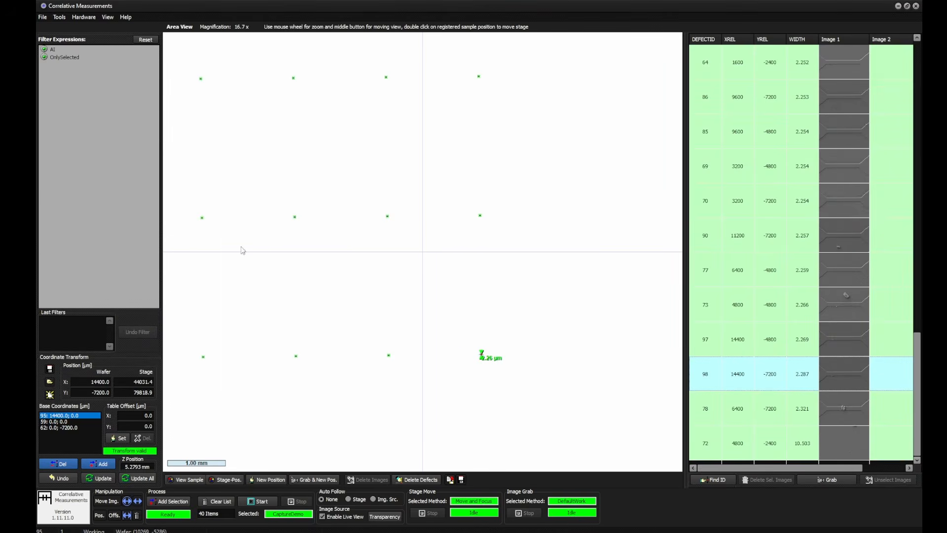
# Bring the Automator window to the front, show the CaptureDemo recipe in visual view only, and maximize the window
pyautogui.click(363, 471)
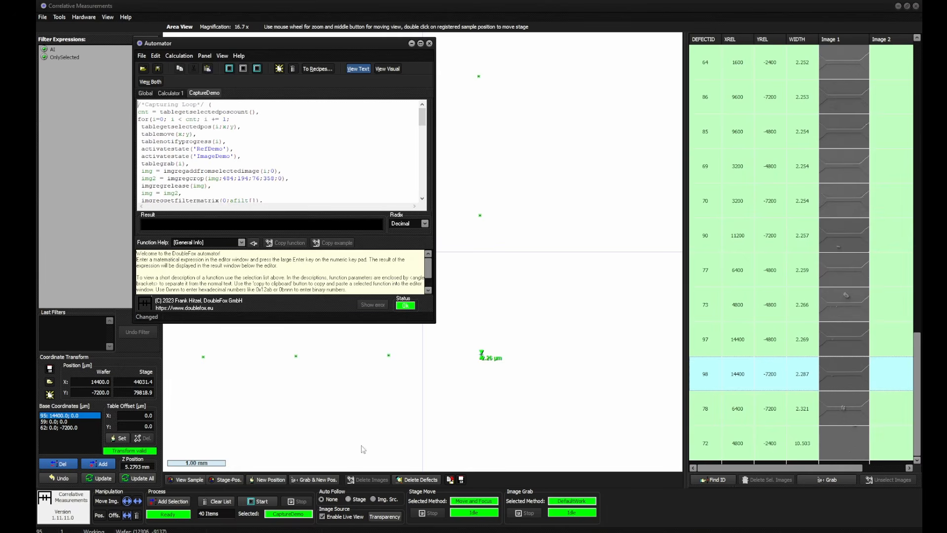
pyautogui.moveTo(314, 49); pyautogui.dragTo(296, 74)
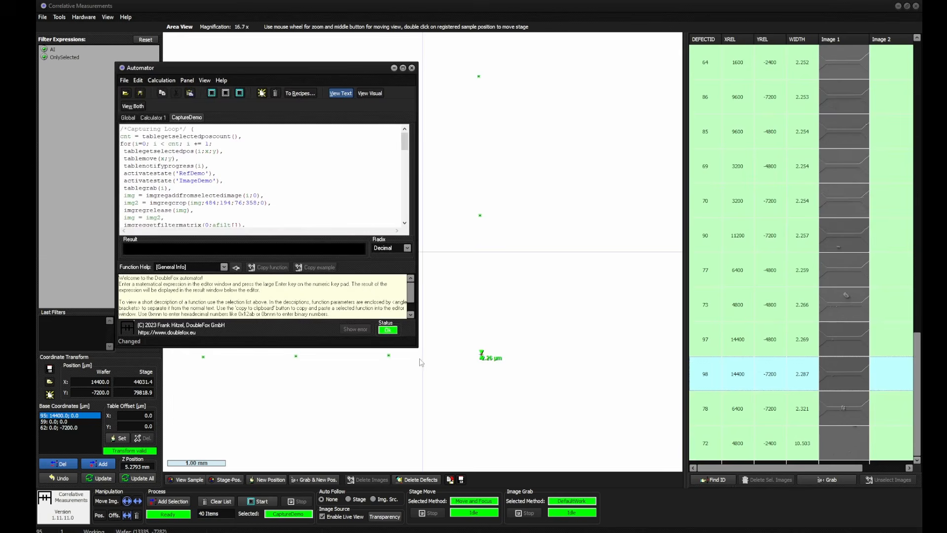
pyautogui.moveTo(415, 346); pyautogui.dragTo(567, 486)
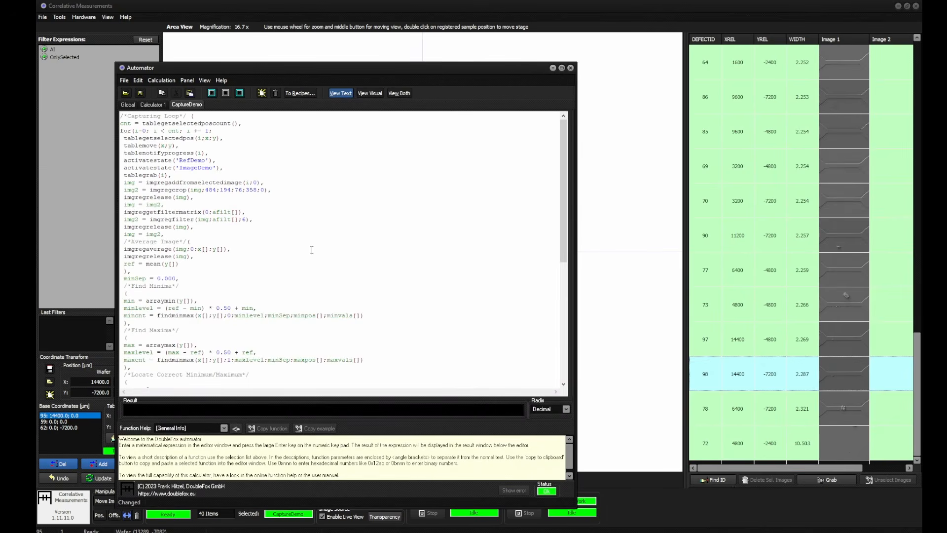
pyautogui.click(370, 94)
pyautogui.click(562, 69)
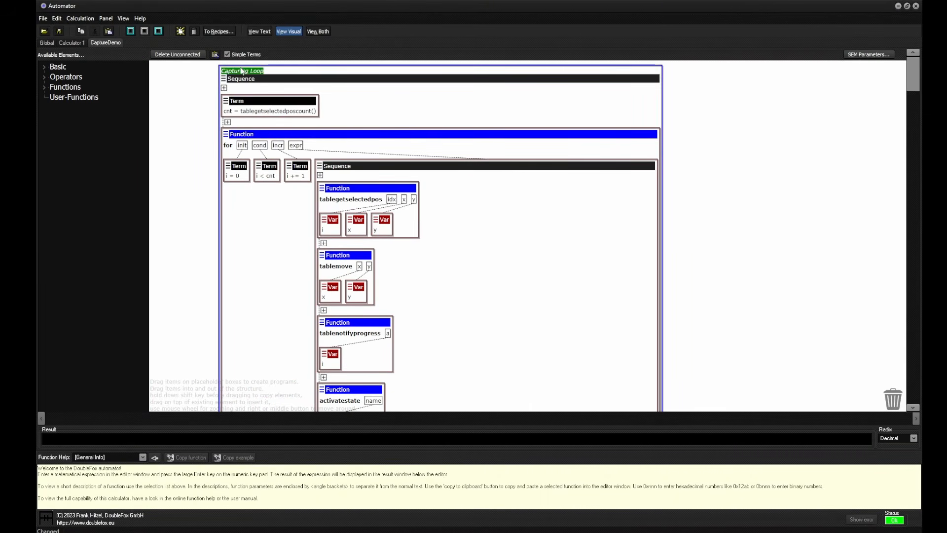
# Examine the start of the Capturing Loop, from table positioning and state activation through image grabbing, cropping and filtering
pyautogui.moveTo(721, 291); pyautogui.dragTo(693, 272)
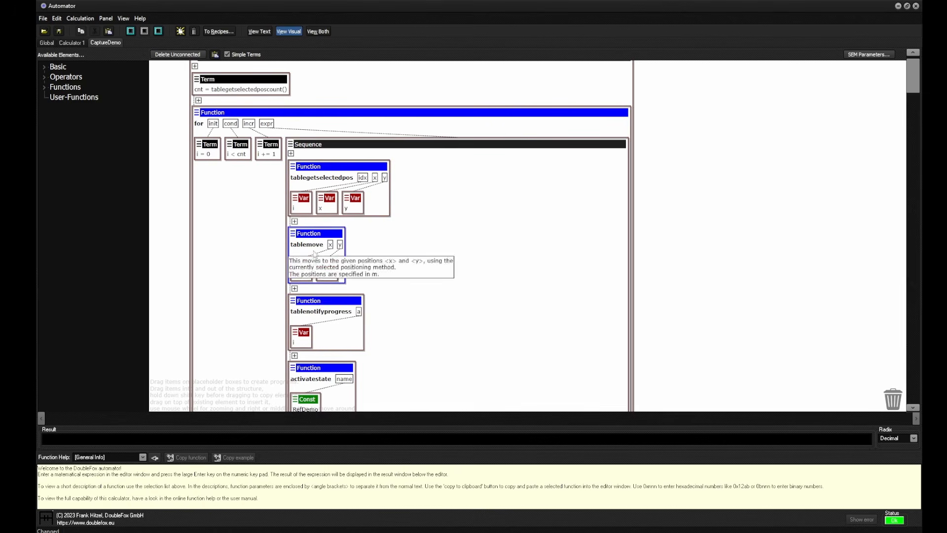
pyautogui.moveTo(674, 311); pyautogui.dragTo(637, 119)
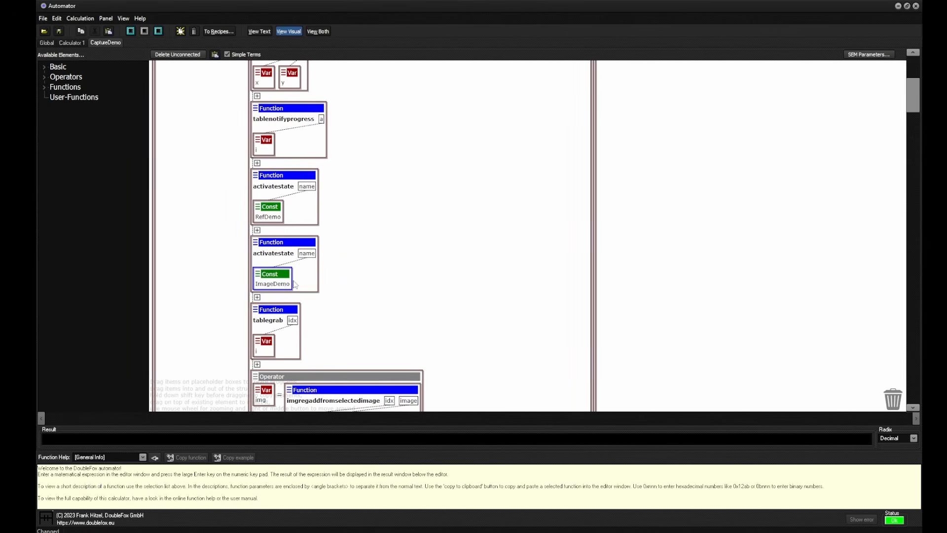
pyautogui.moveTo(402, 336); pyautogui.dragTo(429, 206)
pyautogui.moveTo(297, 192)
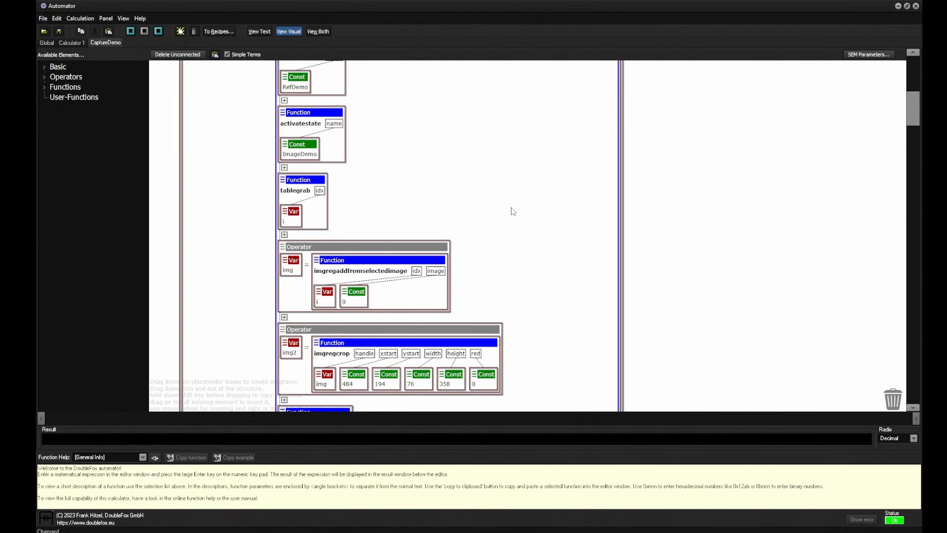
pyautogui.scroll(-3, 546, 254)
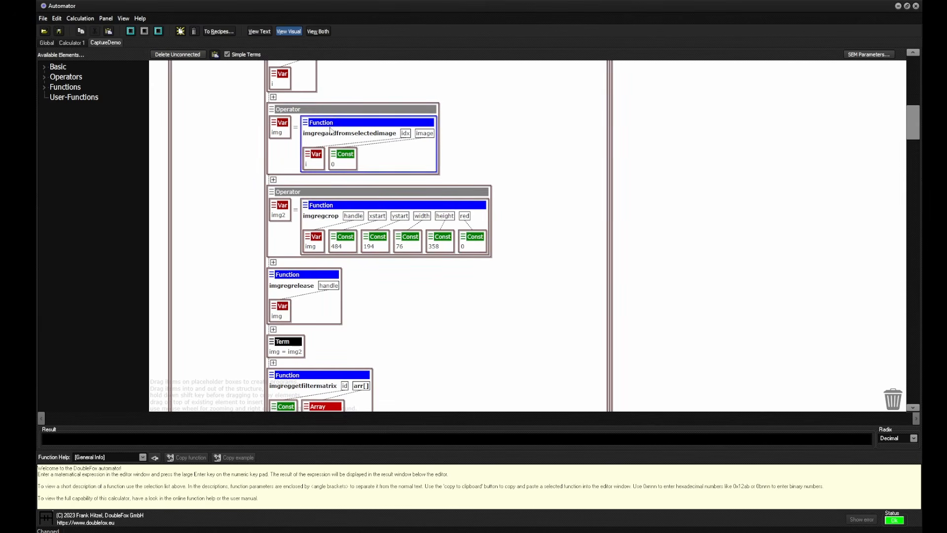
pyautogui.moveTo(340, 136)
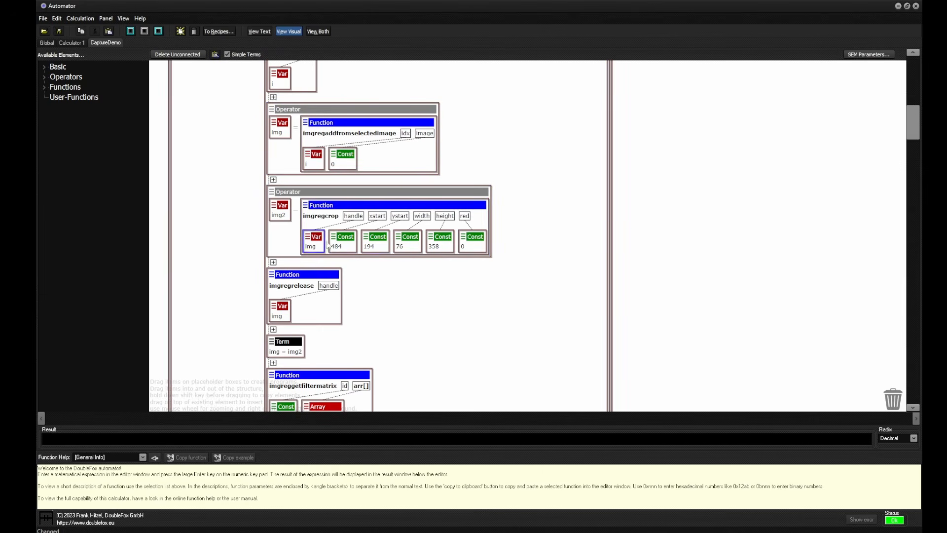
pyautogui.scroll(-5, 402, 289)
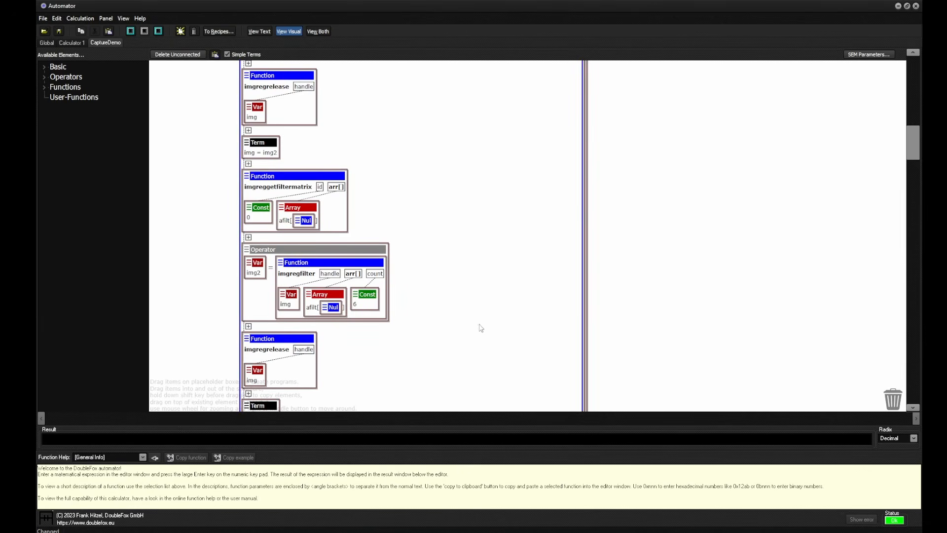
pyautogui.scroll(-4, 477, 328)
# Review the Average Image, Find Minima and Find Maxima sequences, including the description of the findminmax function
pyautogui.scroll(-3, 541, 342)
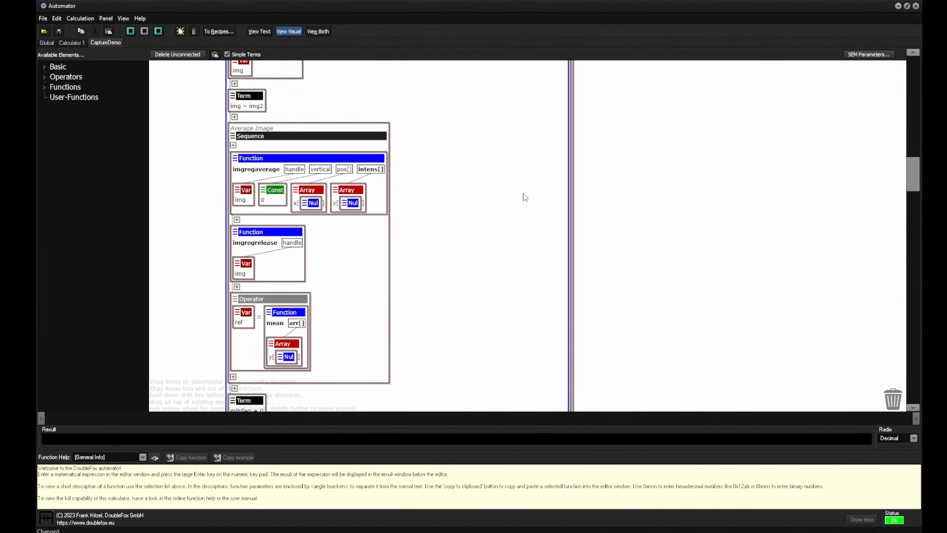
pyautogui.scroll(1, 524, 216)
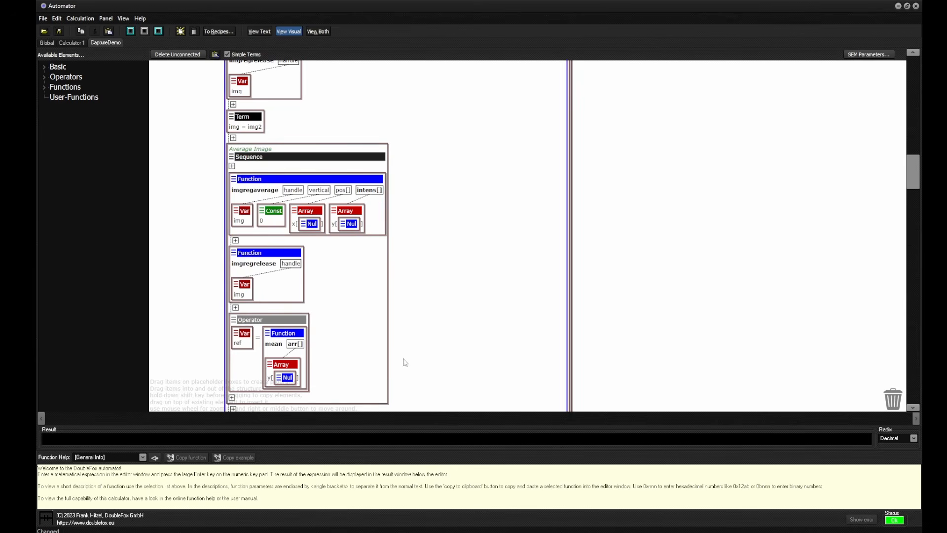
pyautogui.scroll(-5, 453, 358)
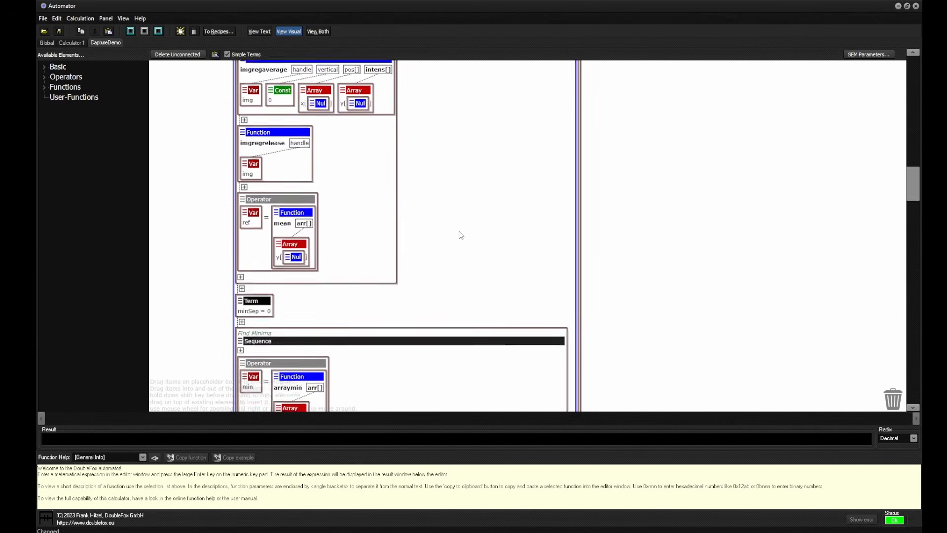
pyautogui.scroll(-3, 439, 303)
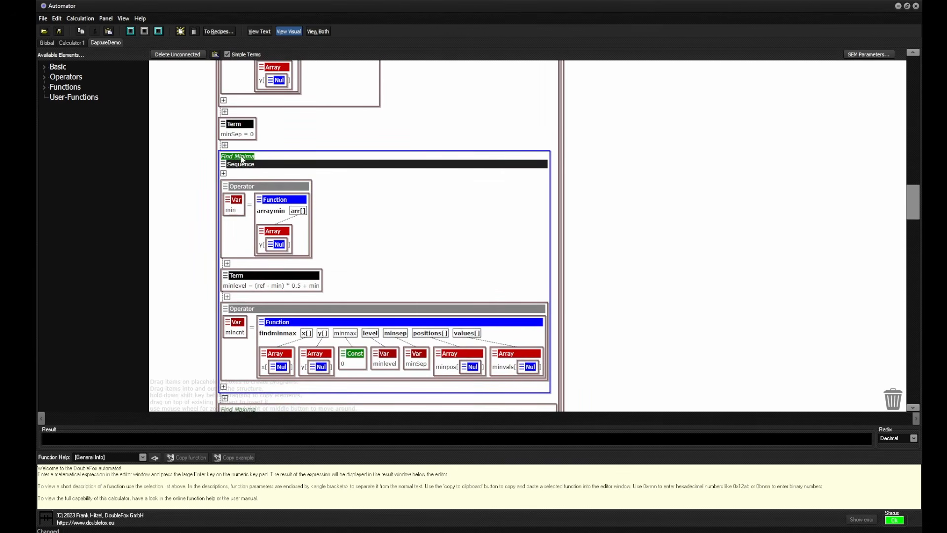
pyautogui.scroll(-4, 625, 237)
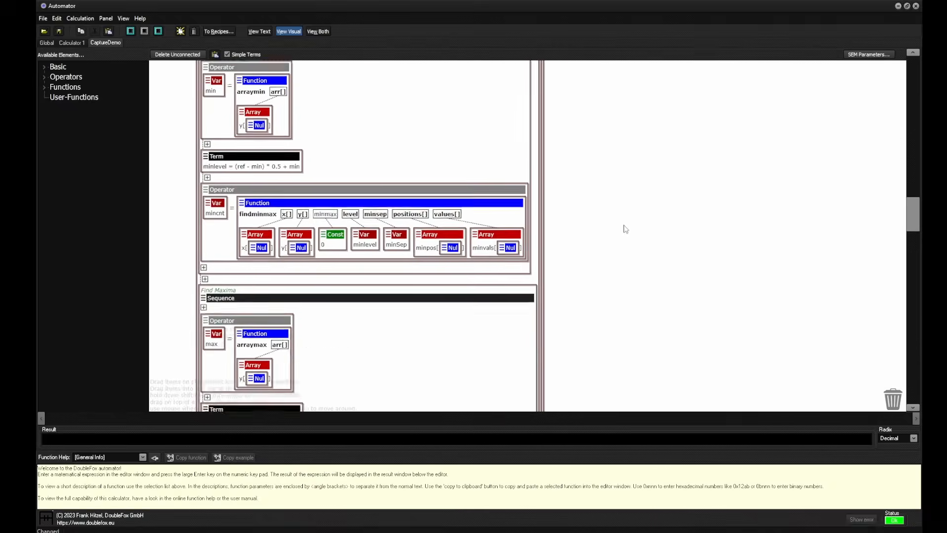
pyautogui.scroll(-4, 431, 328)
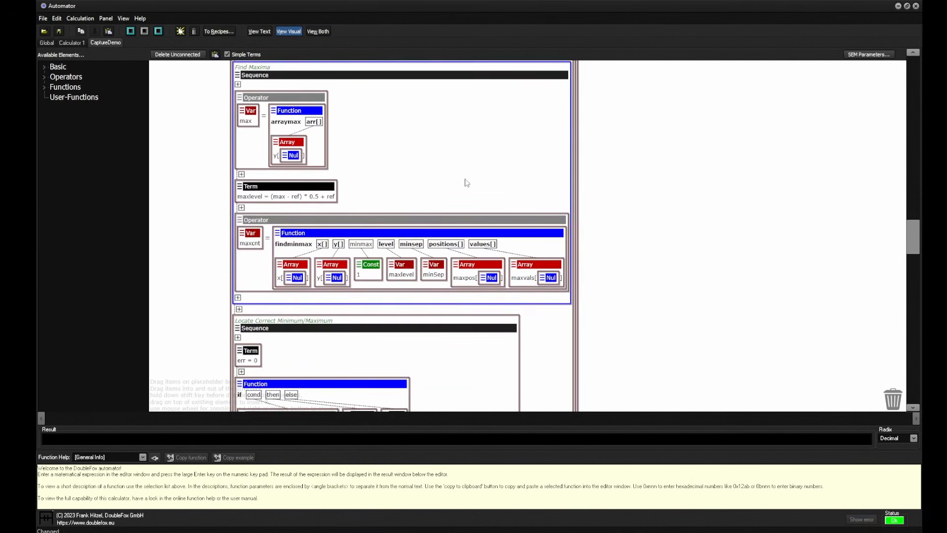
pyautogui.moveTo(308, 246)
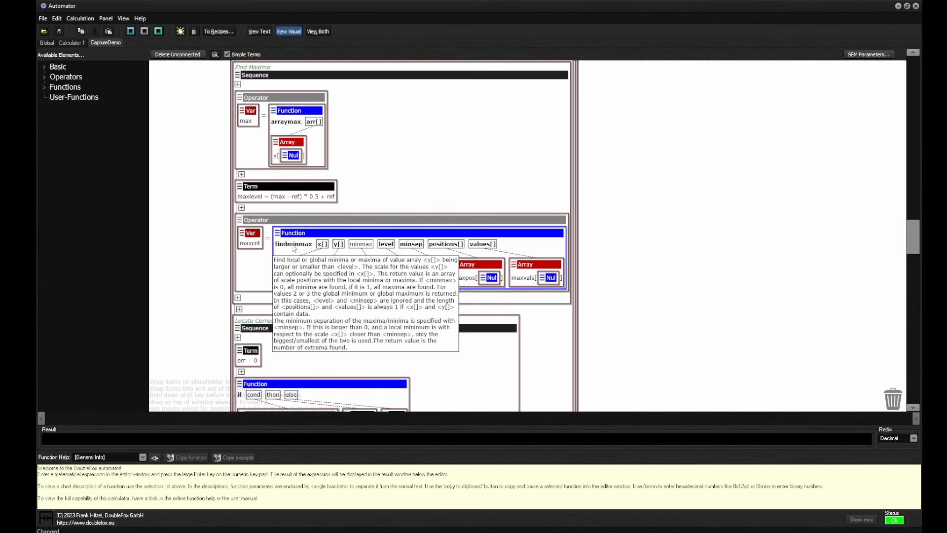
# Examine how the Locate Correct Minimum/Maximum sequence picks the left and right edge positions and values from the detected extrema
pyautogui.moveTo(668, 349); pyautogui.dragTo(631, 193)
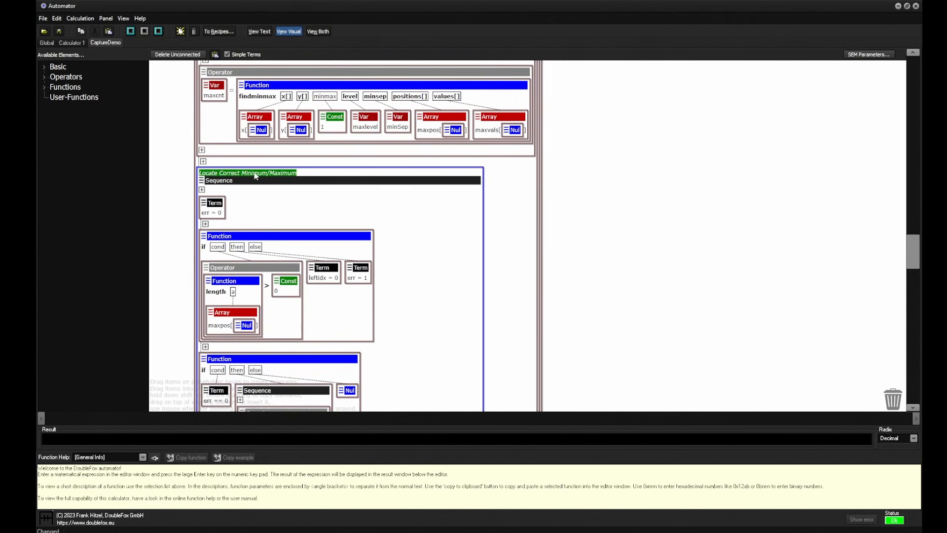
pyautogui.moveTo(436, 330)
pyautogui.mouseDown()
pyautogui.moveTo(446, 209)
pyautogui.moveTo(448, 344)
pyautogui.mouseUp()
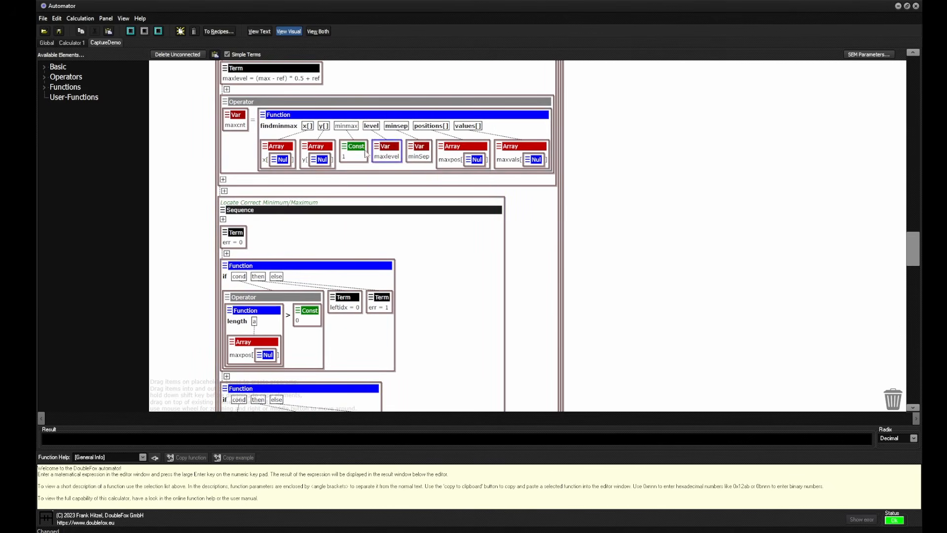
pyautogui.moveTo(291, 131)
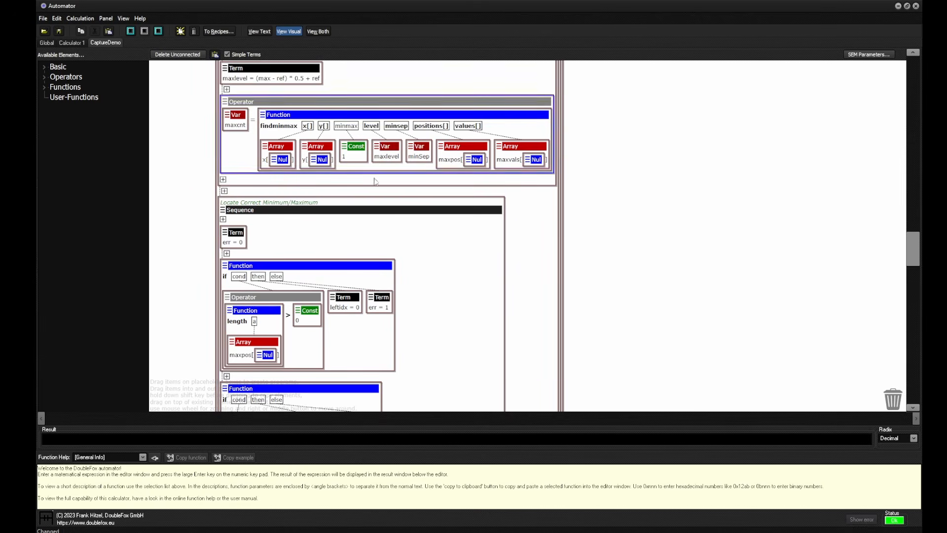
pyautogui.moveTo(429, 311); pyautogui.dragTo(478, 146)
pyautogui.moveTo(462, 316); pyautogui.dragTo(462, 200)
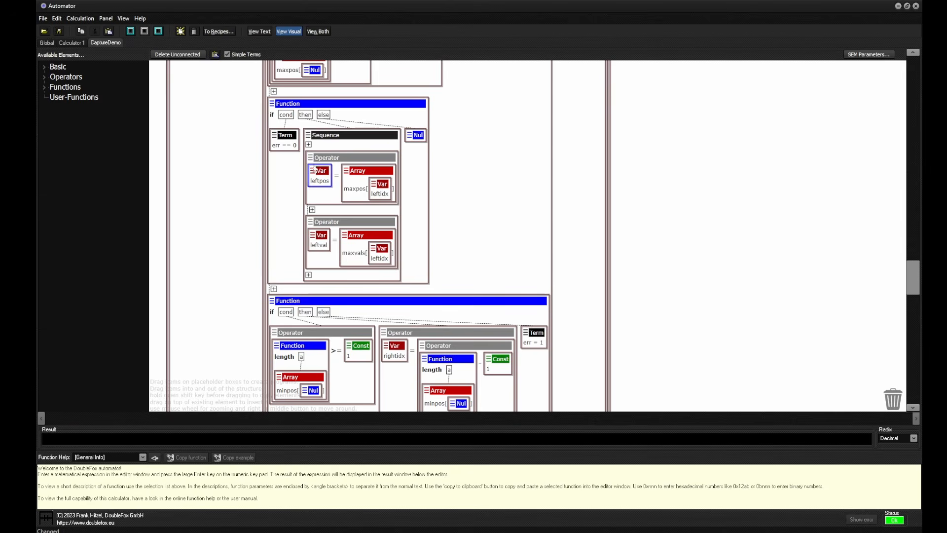
pyautogui.moveTo(329, 194); pyautogui.dragTo(374, 398)
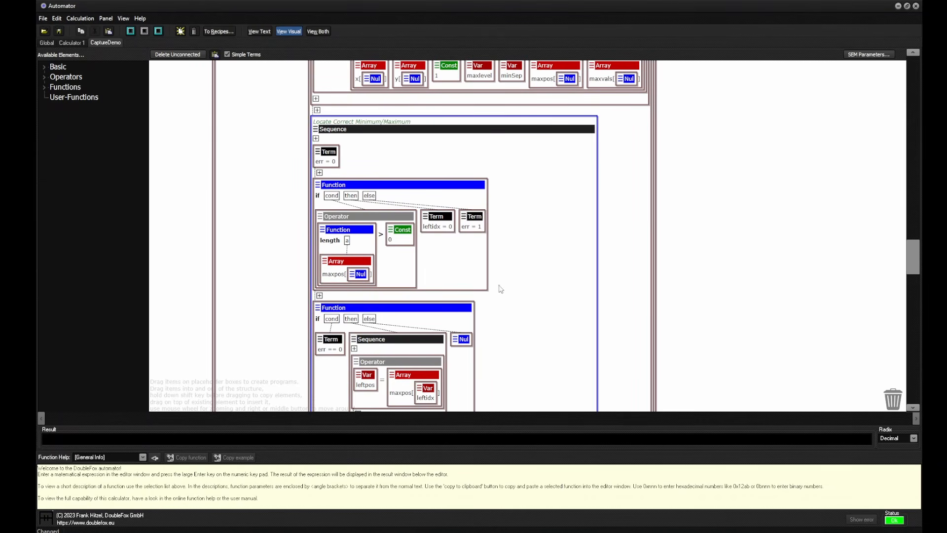
pyautogui.moveTo(525, 327); pyautogui.dragTo(526, 157)
pyautogui.scroll(-4, 528, 160)
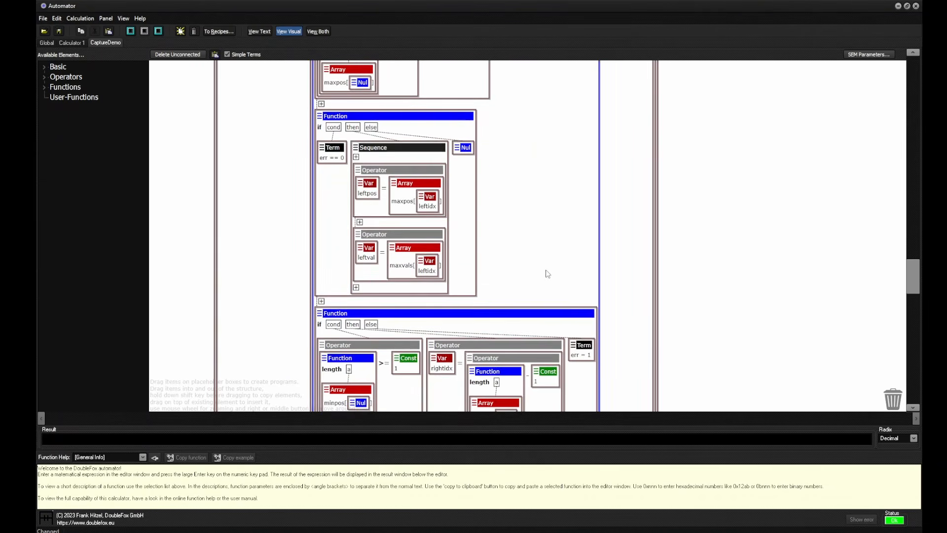
pyautogui.scroll(1, 501, 207)
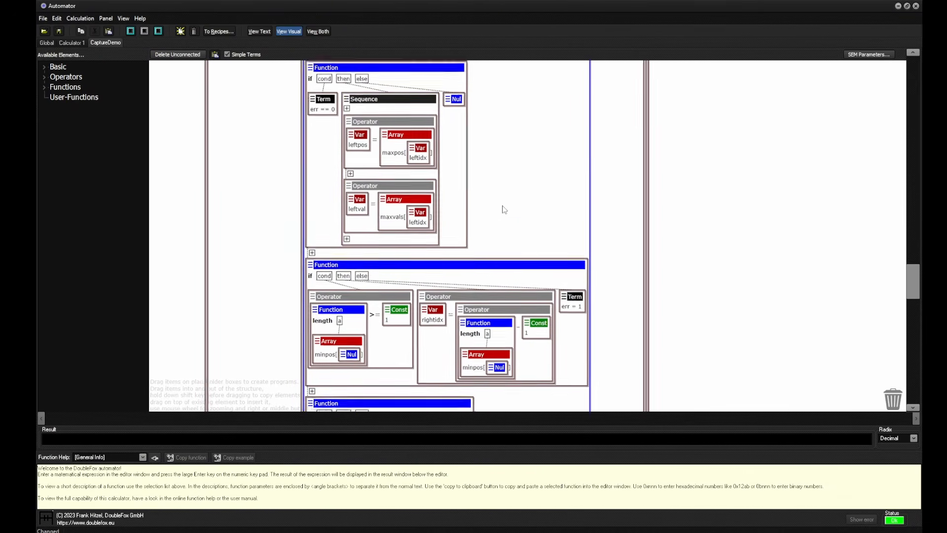
pyautogui.scroll(-4, 478, 171)
pyautogui.scroll(-1, 478, 172)
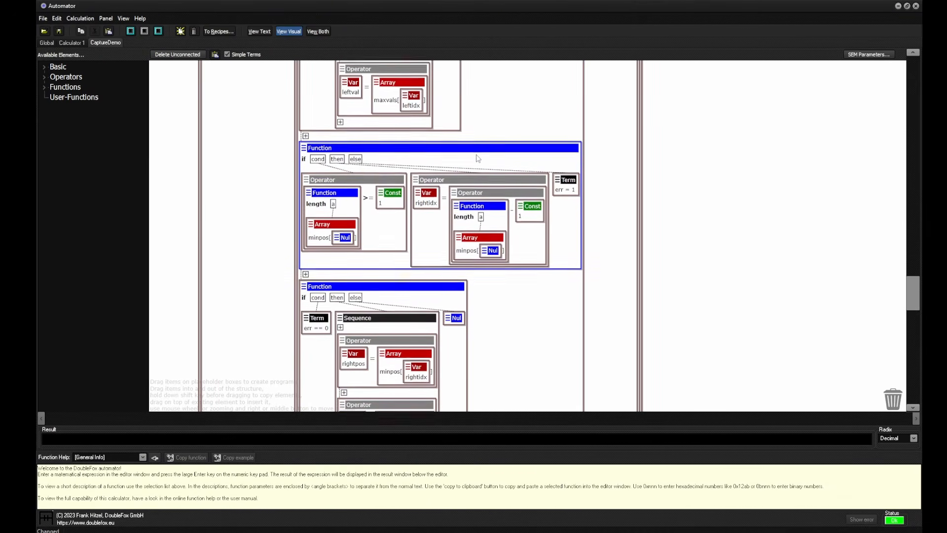
pyautogui.scroll(-3, 531, 291)
pyautogui.scroll(-2, 531, 291)
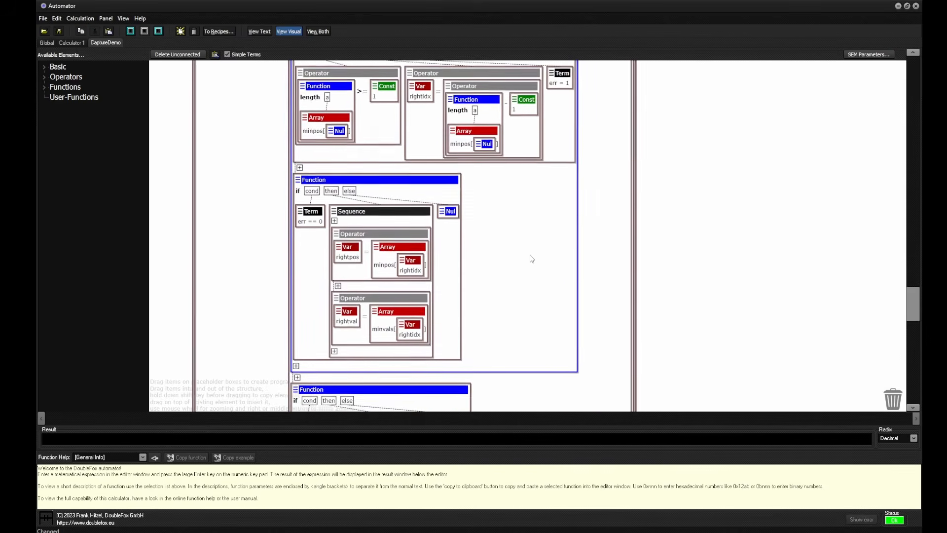
# Inspect the rest of the recipe: the edge-order check, the Show Results plotting, the width calculation and the write to the WIDTH field
pyautogui.scroll(-4, 503, 326)
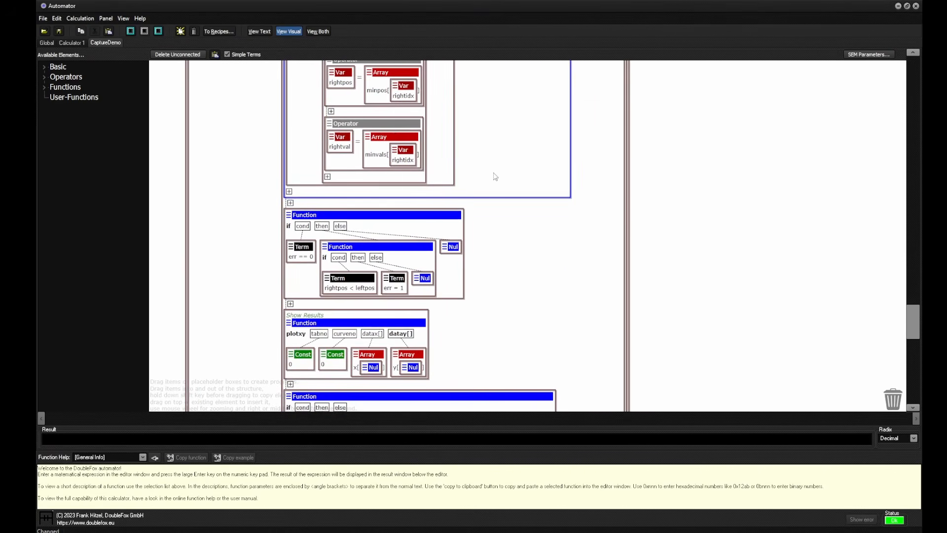
pyautogui.scroll(-1, 509, 355)
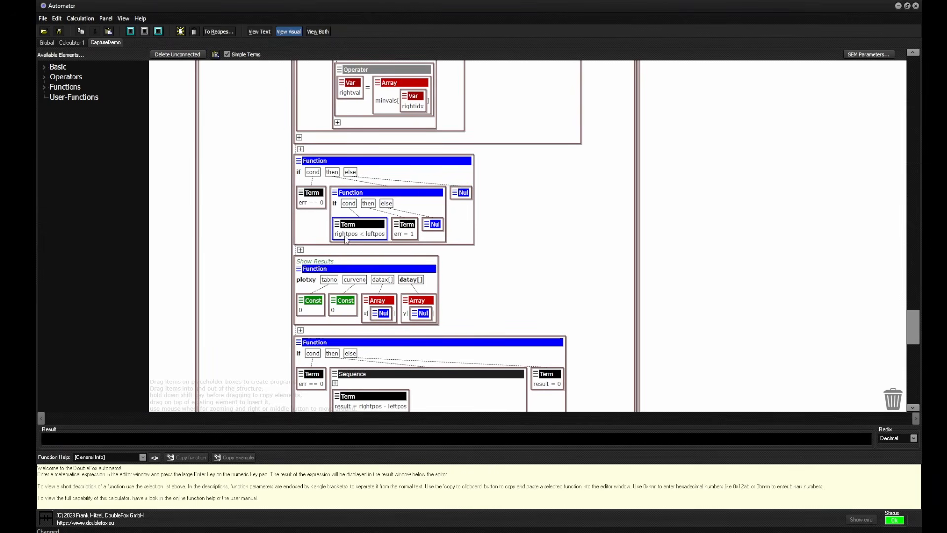
pyautogui.scroll(-3, 518, 269)
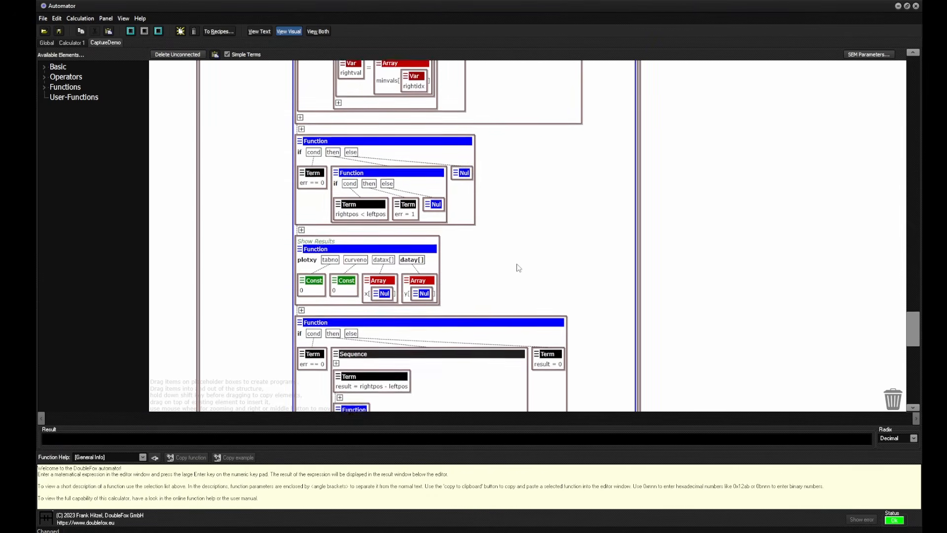
pyautogui.scroll(-1, 558, 334)
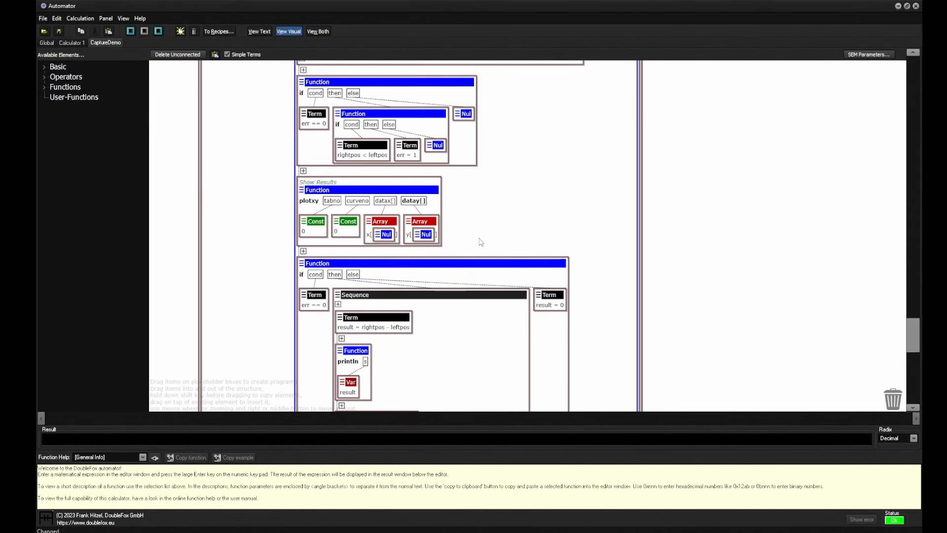
pyautogui.scroll(-1, 484, 237)
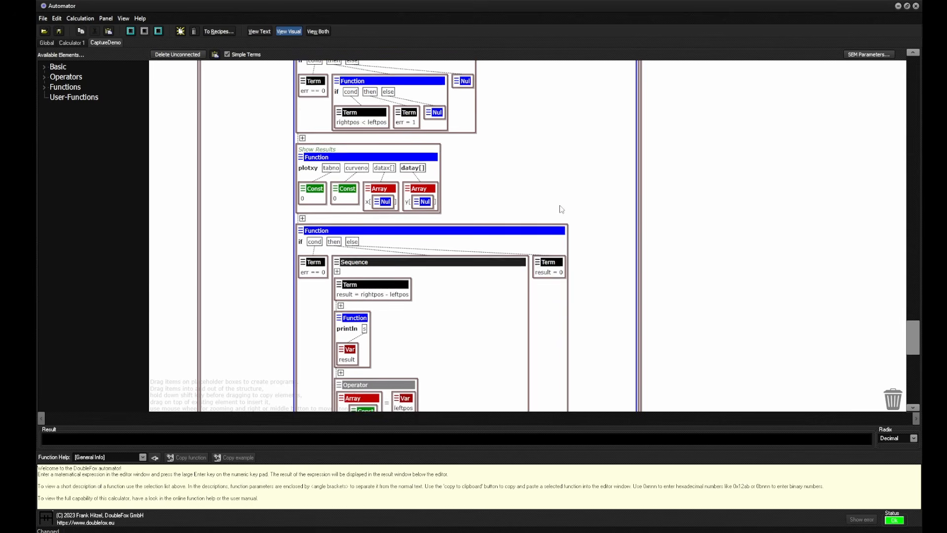
pyautogui.scroll(-5, 389, 232)
pyautogui.scroll(6, 372, 199)
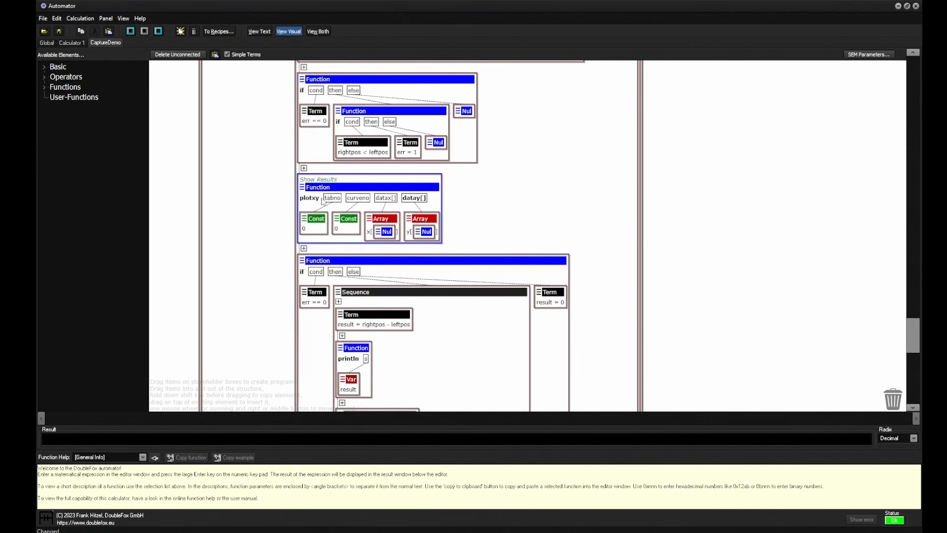
pyautogui.scroll(-6, 375, 219)
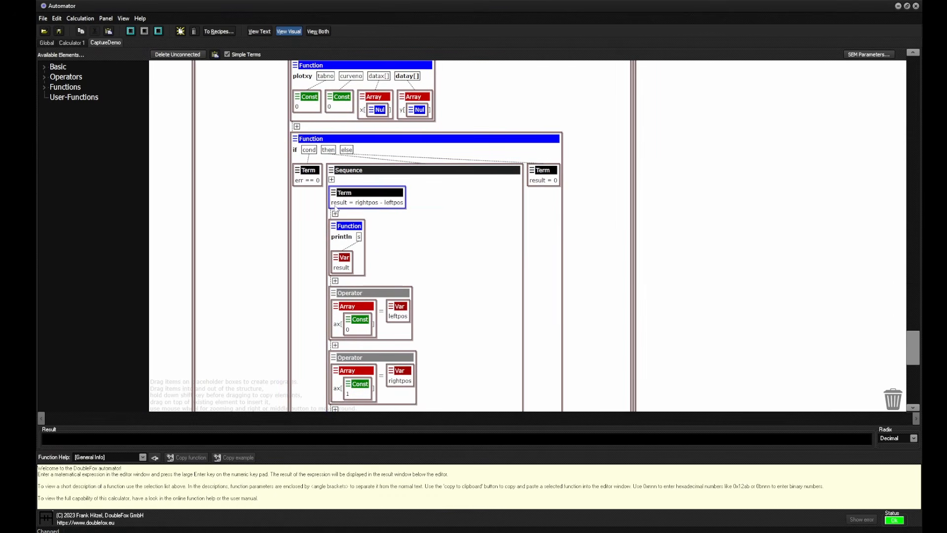
pyautogui.scroll(-18, 439, 305)
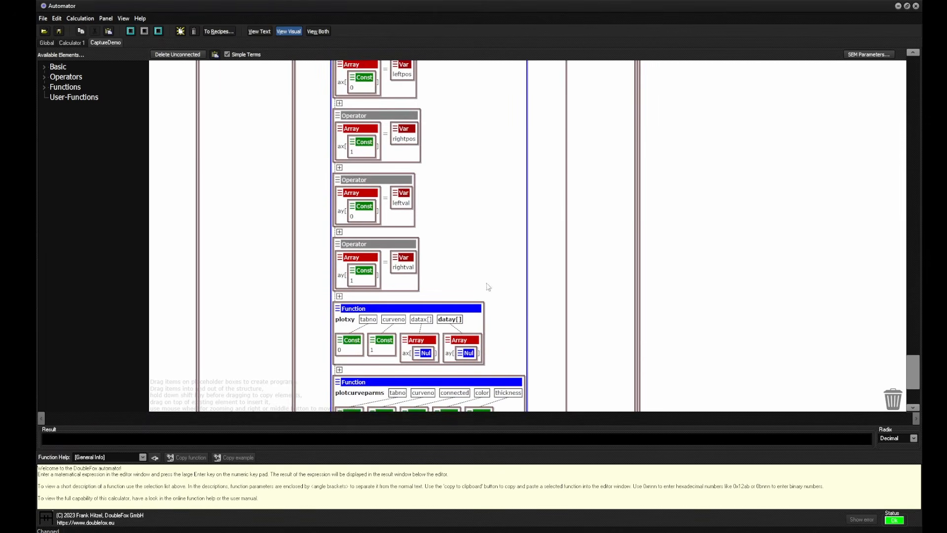
pyautogui.scroll(-4, 477, 165)
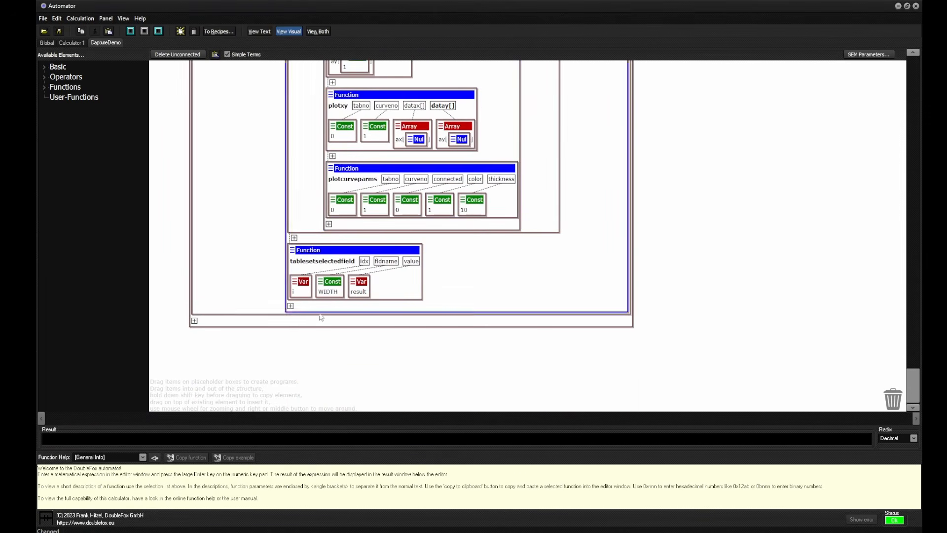
# Look over the overall structure of the CaptureDemo visual program, from its beginning to the final width output
pyautogui.scroll(-5, 334, 296)
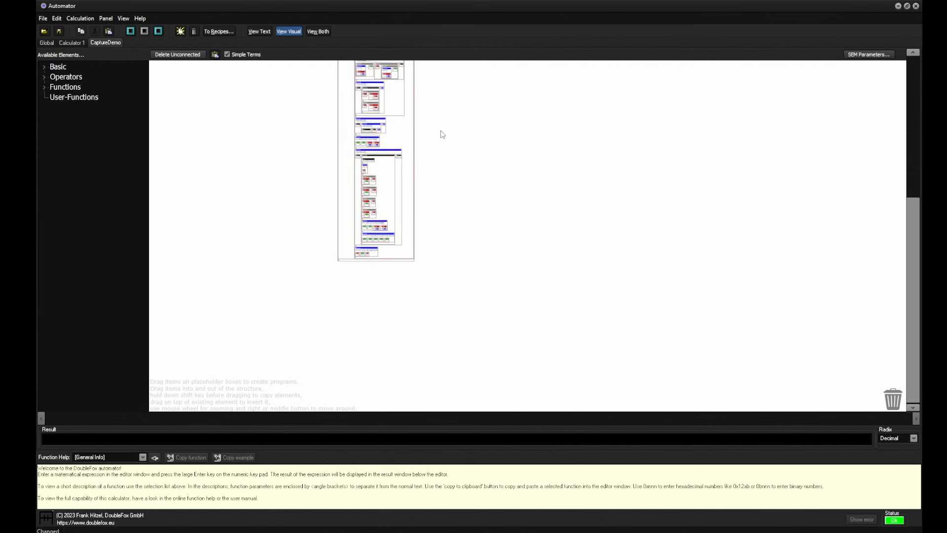
pyautogui.scroll(-4, 483, 291)
pyautogui.moveTo(492, 237); pyautogui.dragTo(439, 254)
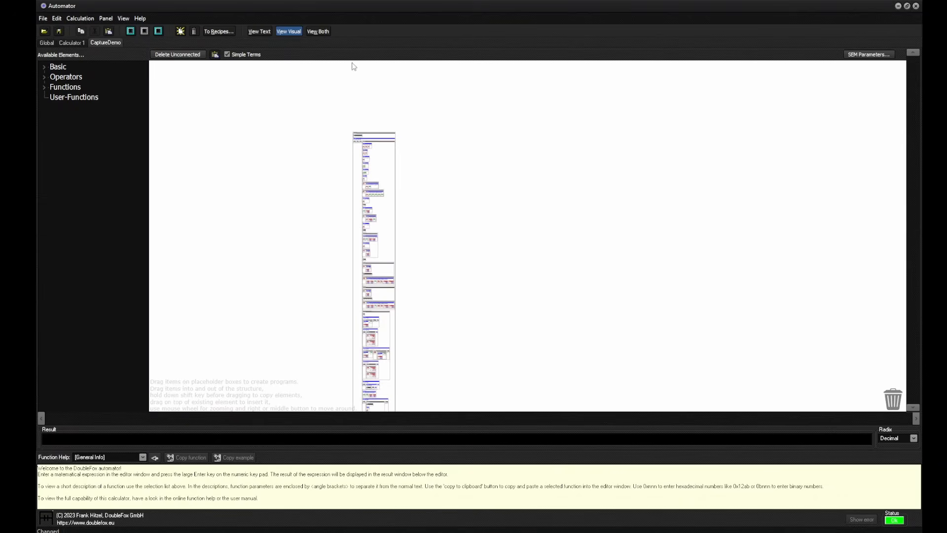
pyautogui.moveTo(335, 7); pyautogui.dragTo(351, 78)
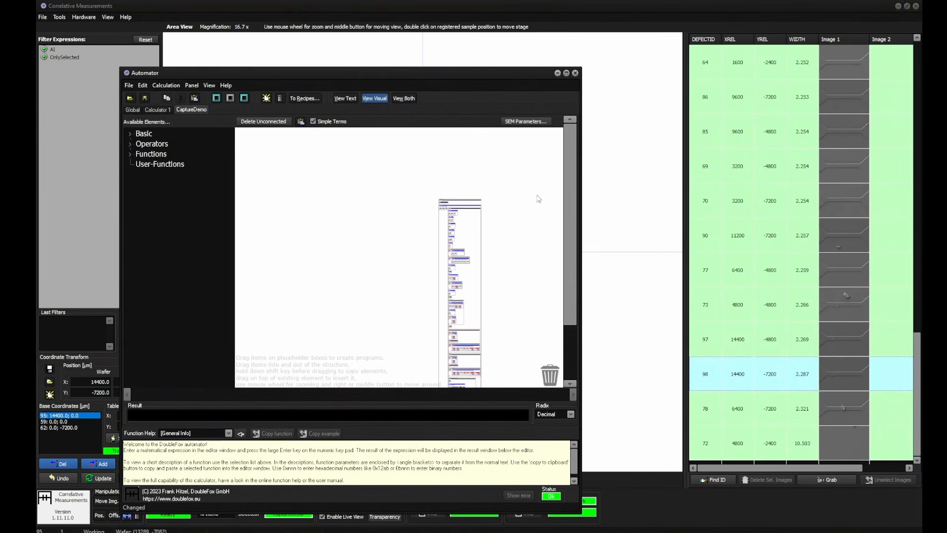
pyautogui.click(566, 73)
# Insert the imgoptfocus function into the Capturing Loop between the ImageDemo activatestate call and the tablegrab call
pyautogui.scroll(3, 386, 272)
pyautogui.scroll(5, 446, 191)
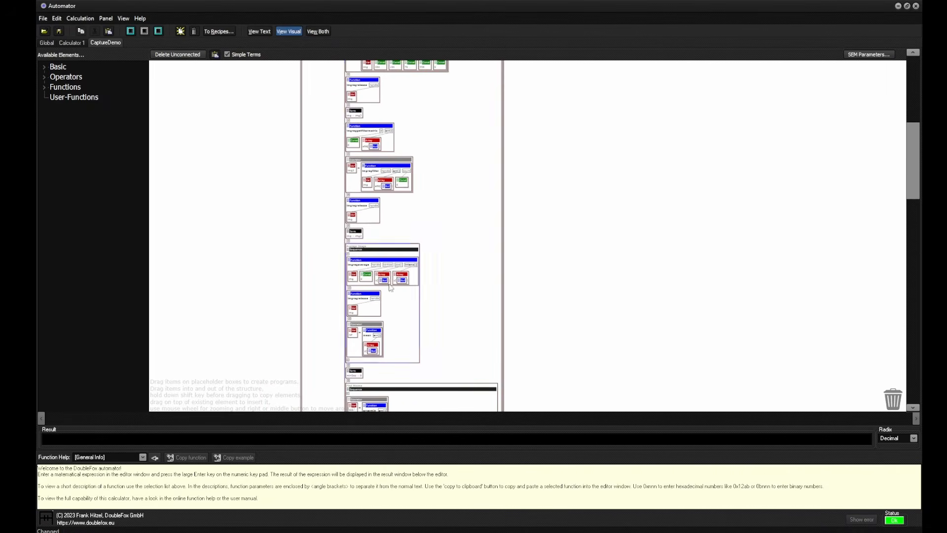
pyautogui.moveTo(460, 331); pyautogui.dragTo(459, 347)
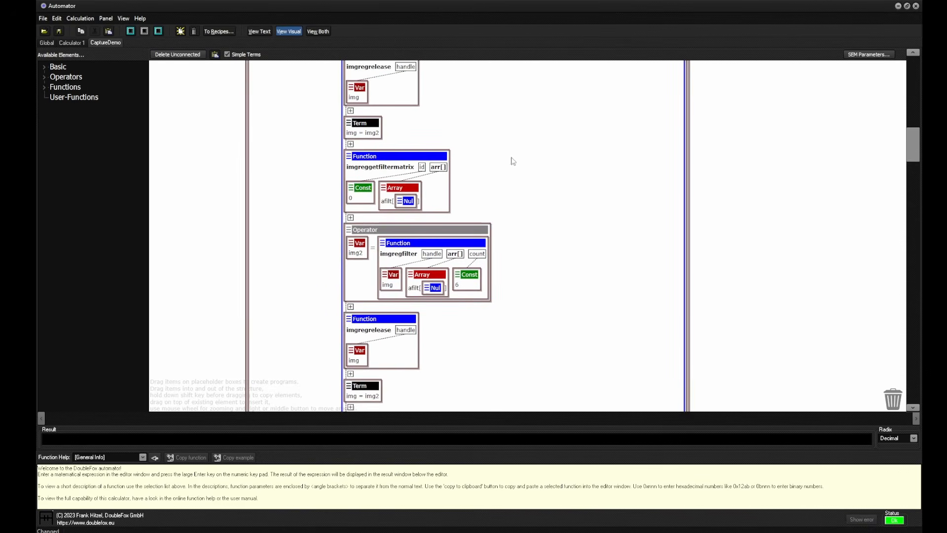
pyautogui.moveTo(513, 143); pyautogui.dragTo(497, 310)
pyautogui.moveTo(525, 188); pyautogui.dragTo(514, 351)
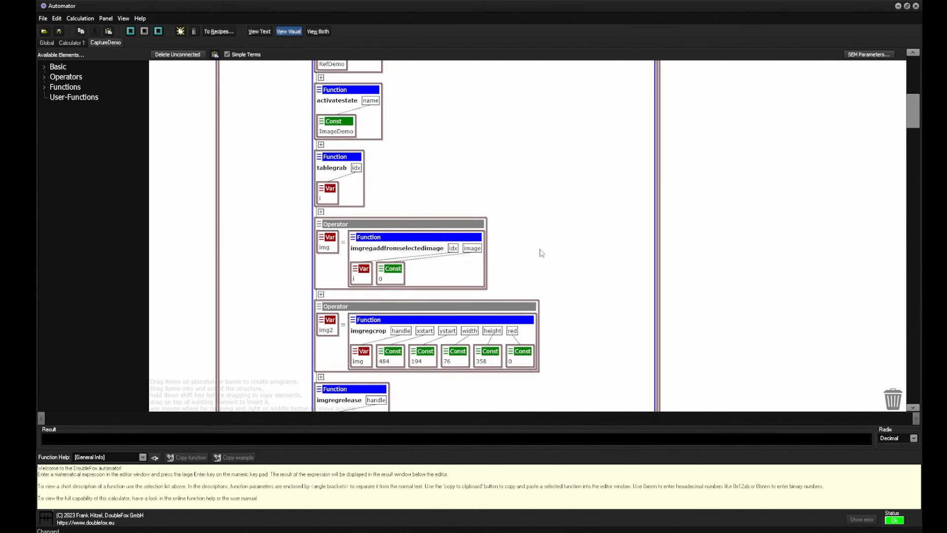
pyautogui.scroll(-6, 523, 197)
pyautogui.scroll(6, 478, 315)
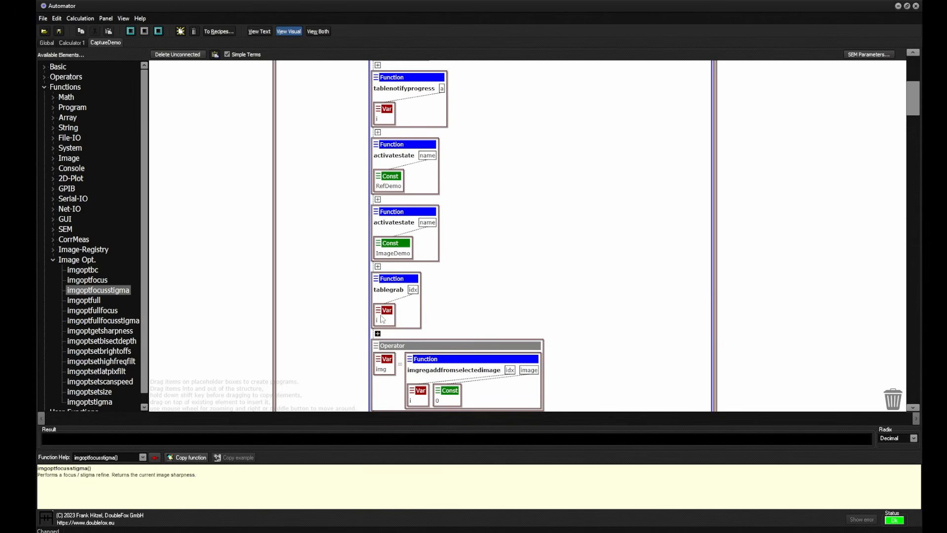
pyautogui.click(378, 266)
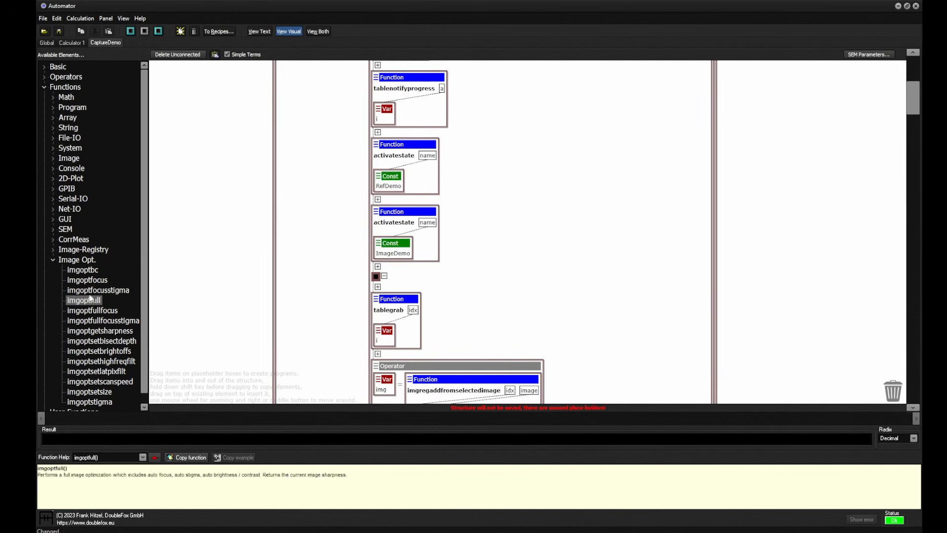
pyautogui.moveTo(89, 281); pyautogui.dragTo(377, 277)
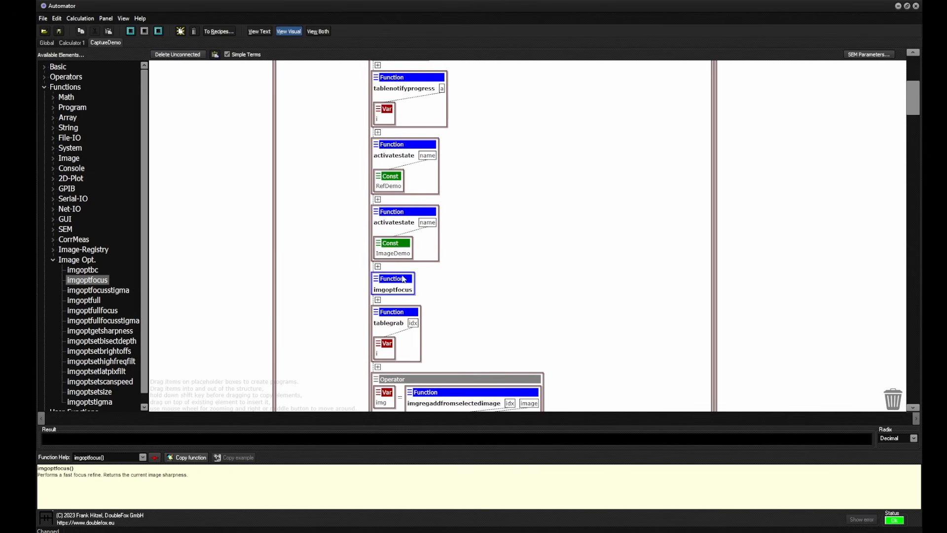
# Save the modified program to the recipes under the name CaptureDemo
pyautogui.click(124, 18)
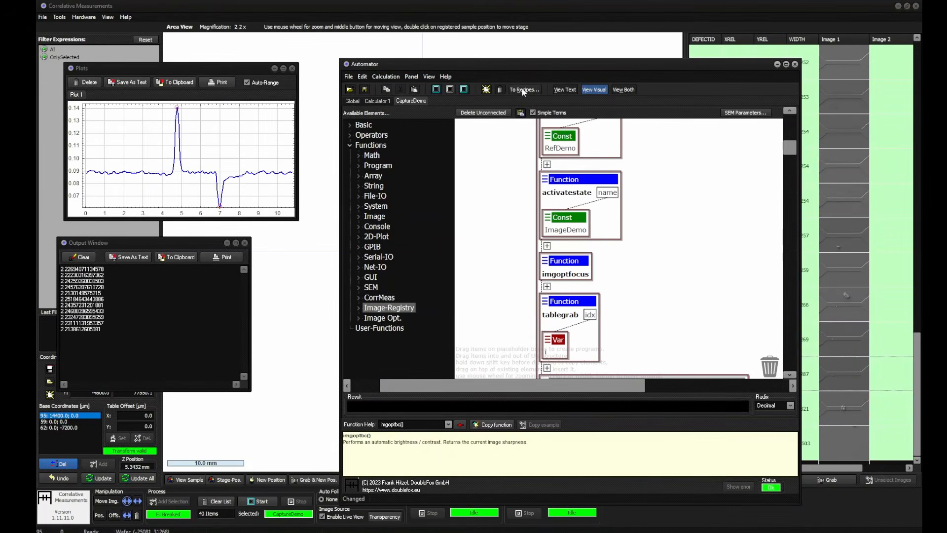
pyautogui.click(523, 91)
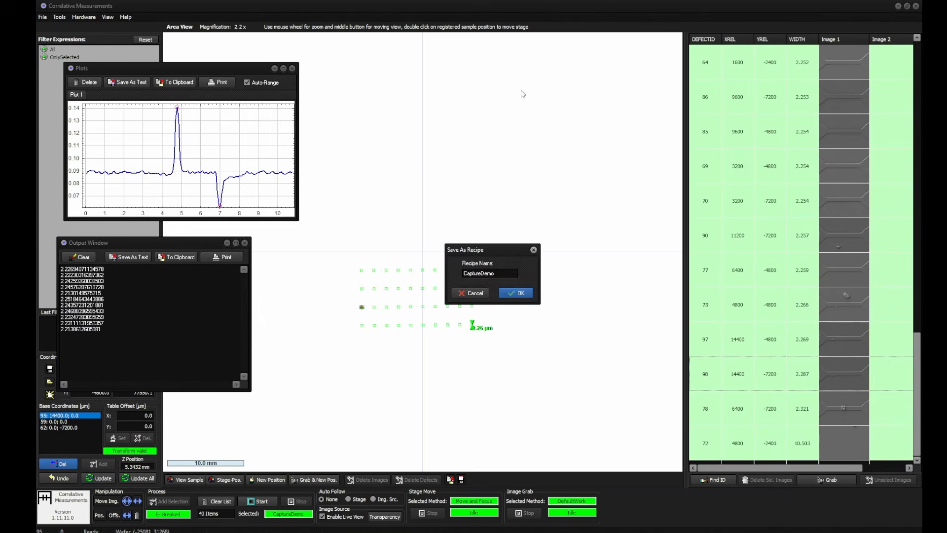
pyautogui.click(521, 294)
pyautogui.click(467, 310)
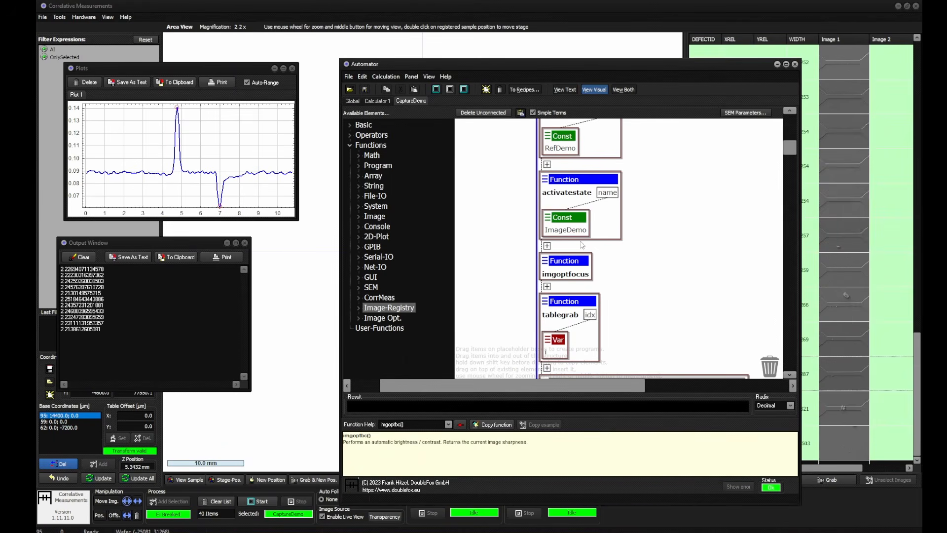
# Close the Automator and start the CaptureDemo recipe on the listed items
pyautogui.click(795, 65)
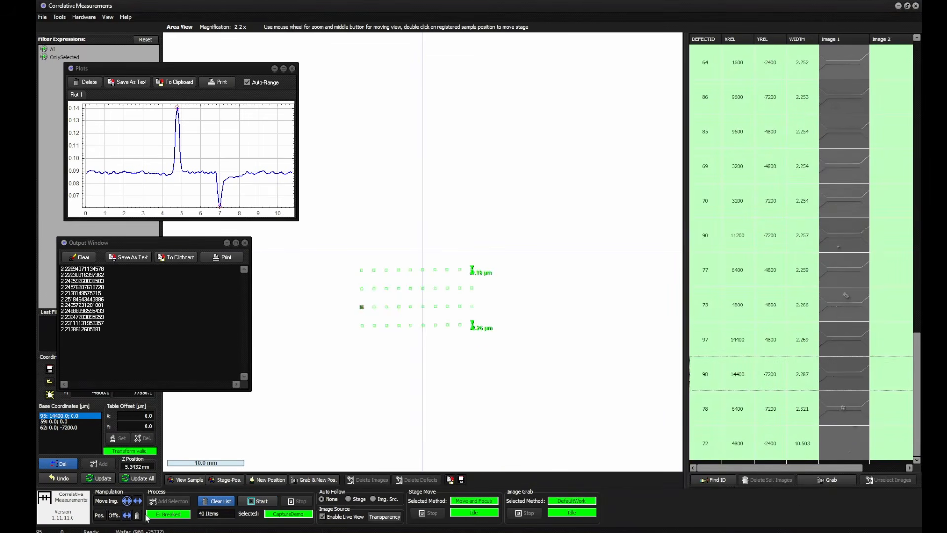
pyautogui.click(262, 501)
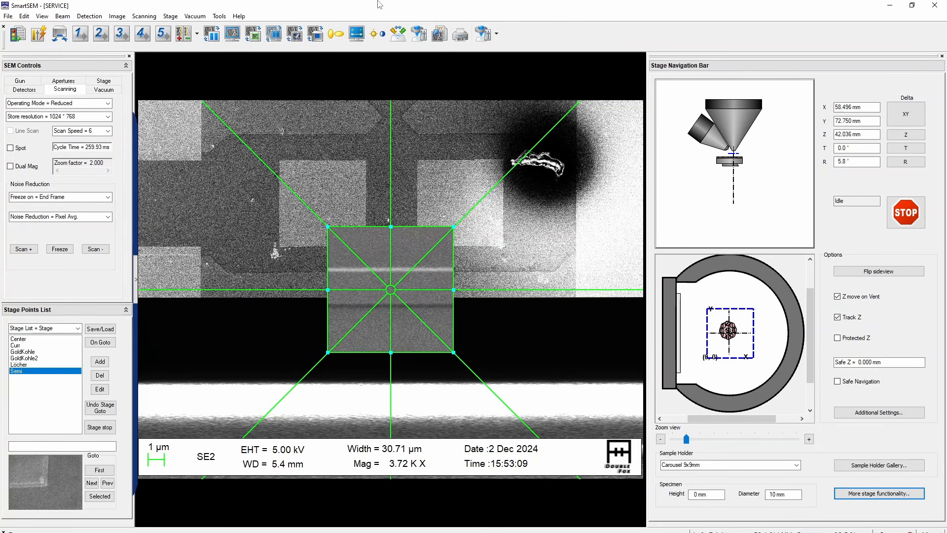
pyautogui.hotkey('ctrl', 'r')
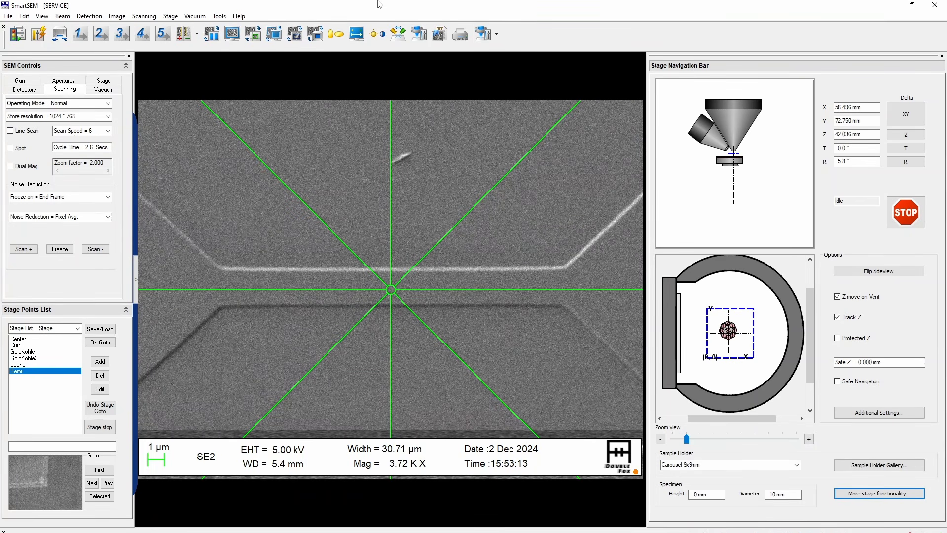
pyautogui.press('-')
pyautogui.press('-')
pyautogui.press('-')
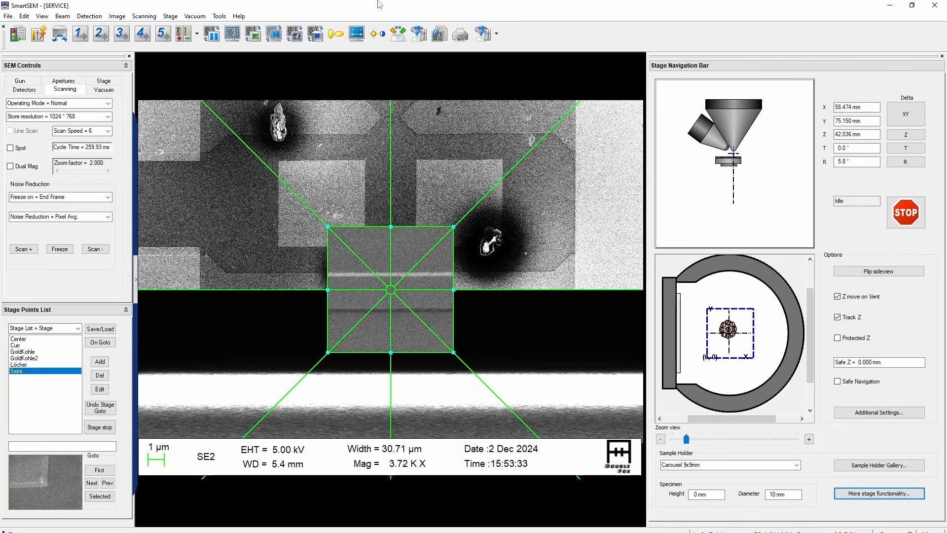
pyautogui.hotkey('ctrl', 'r')
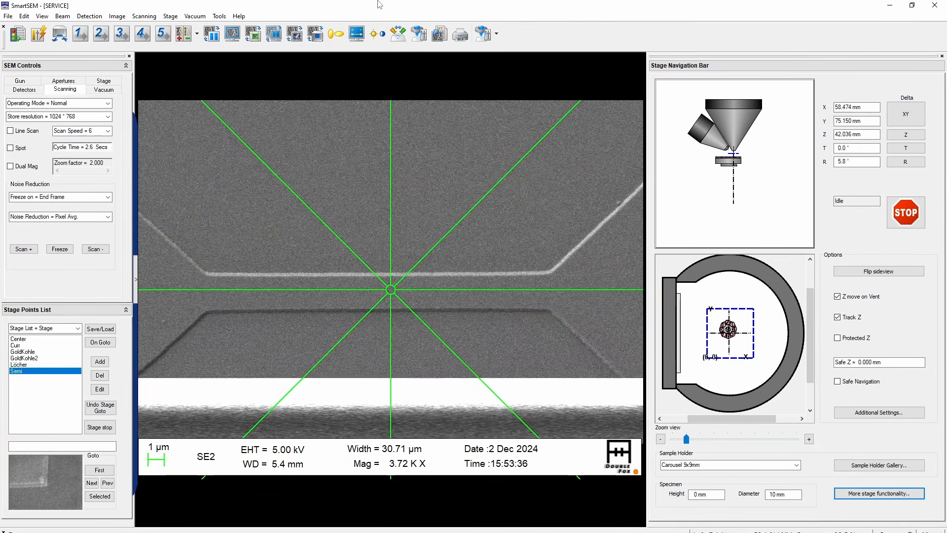